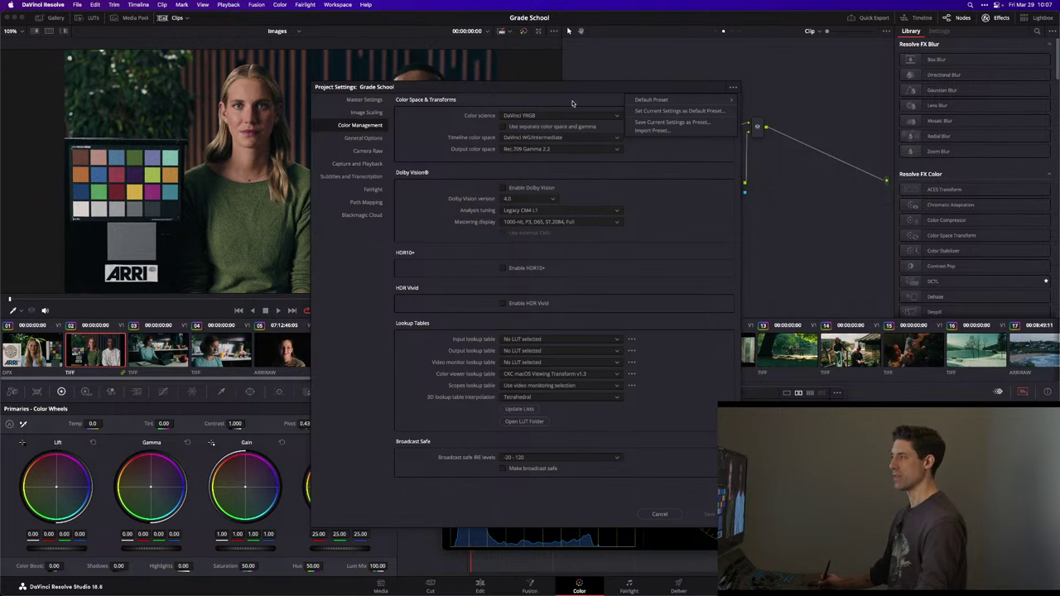
- Close the project settings without saving any changes
click(572, 106)
drag(562, 85, 555, 87)
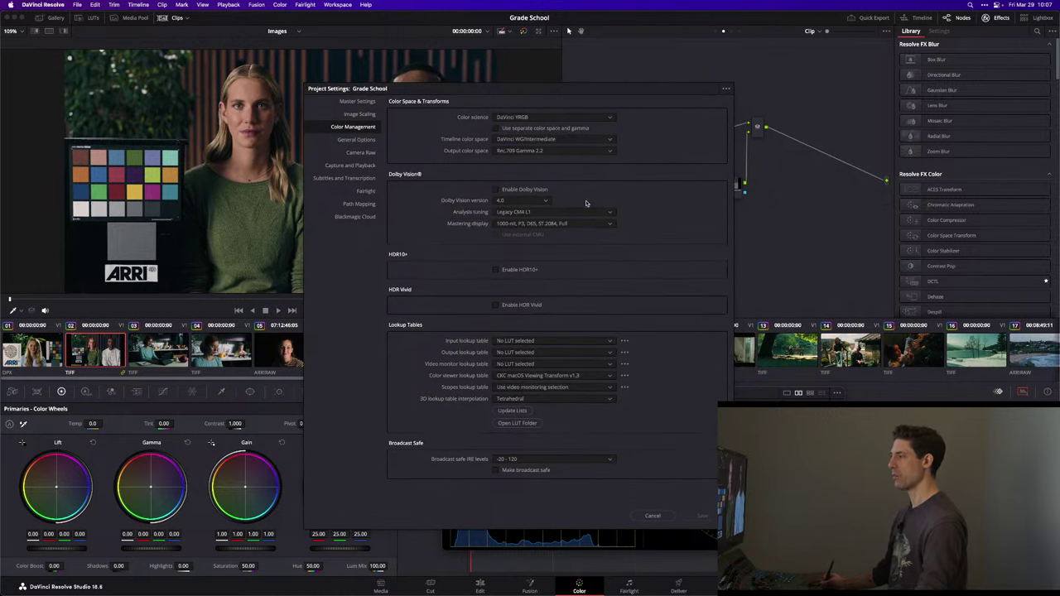
click(645, 518)
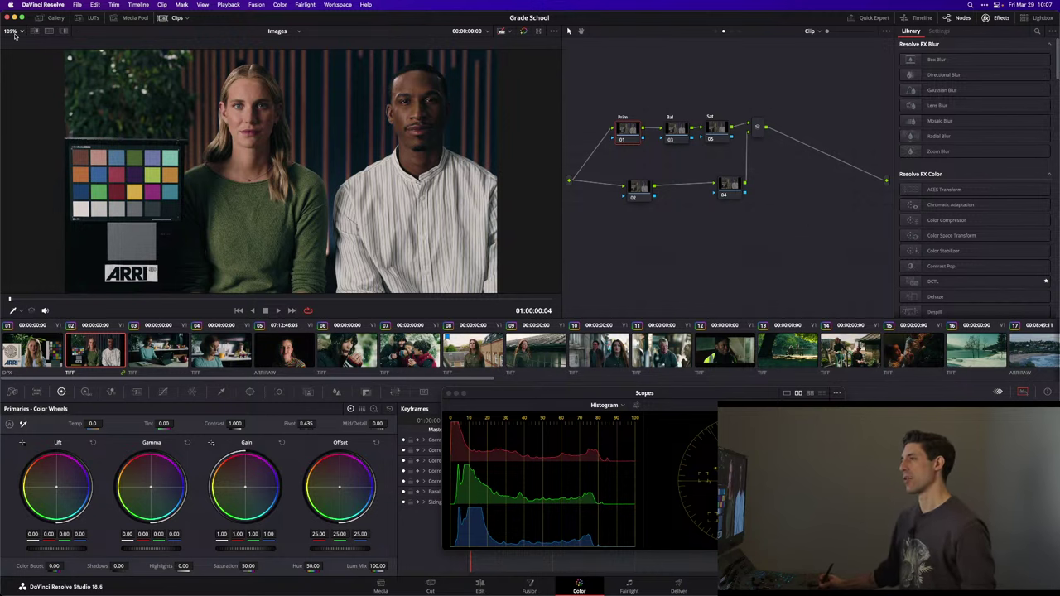
- From the Trees album in the gallery, apply the Tree grade and then the Tree - Native grade to clips 01 through 05
click(52, 17)
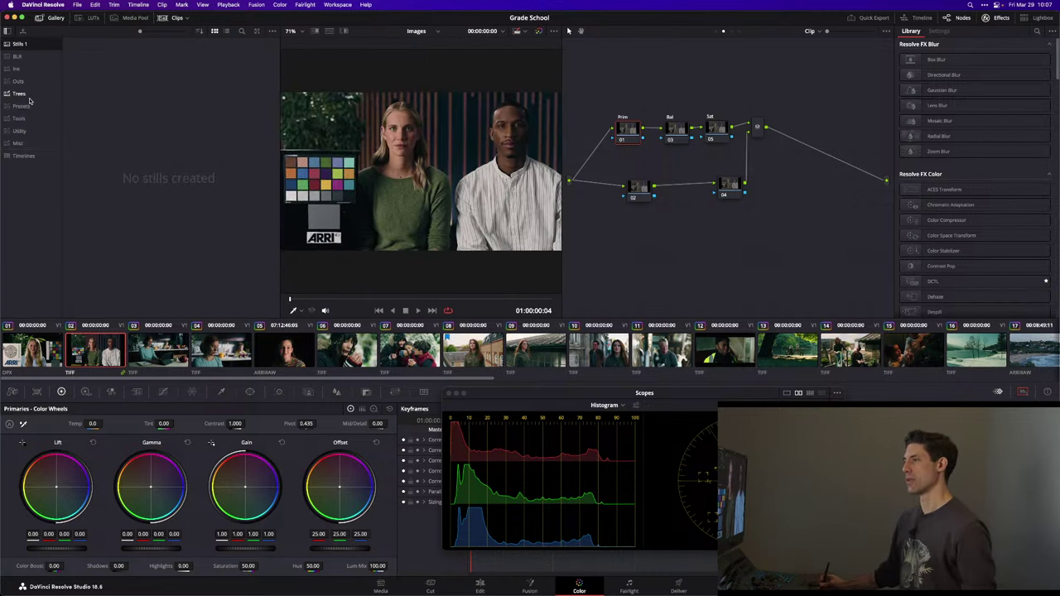
click(34, 97)
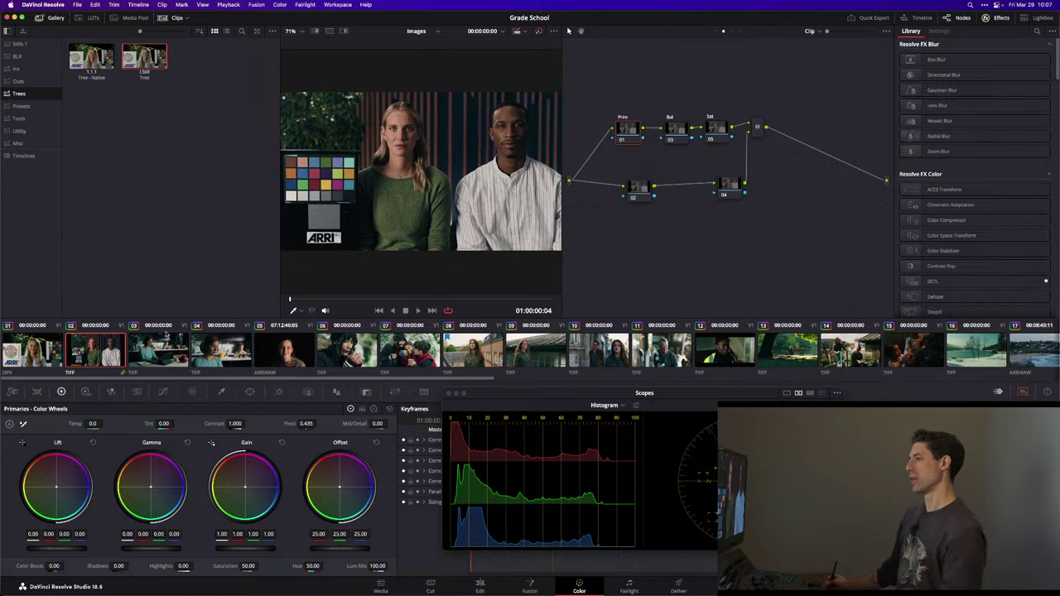
click(26, 346)
shift+click(285, 340)
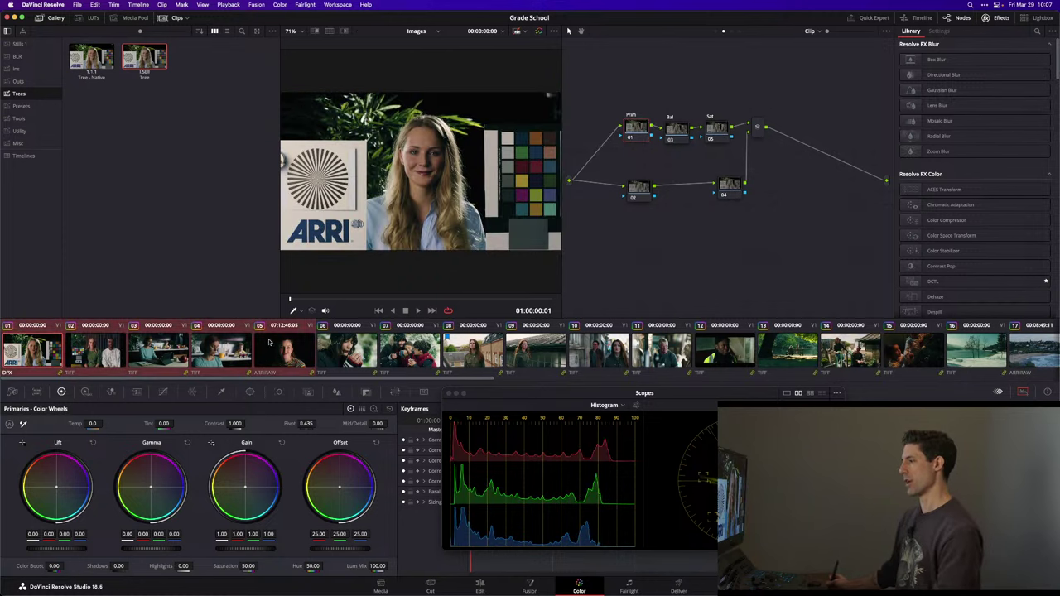
click(44, 331)
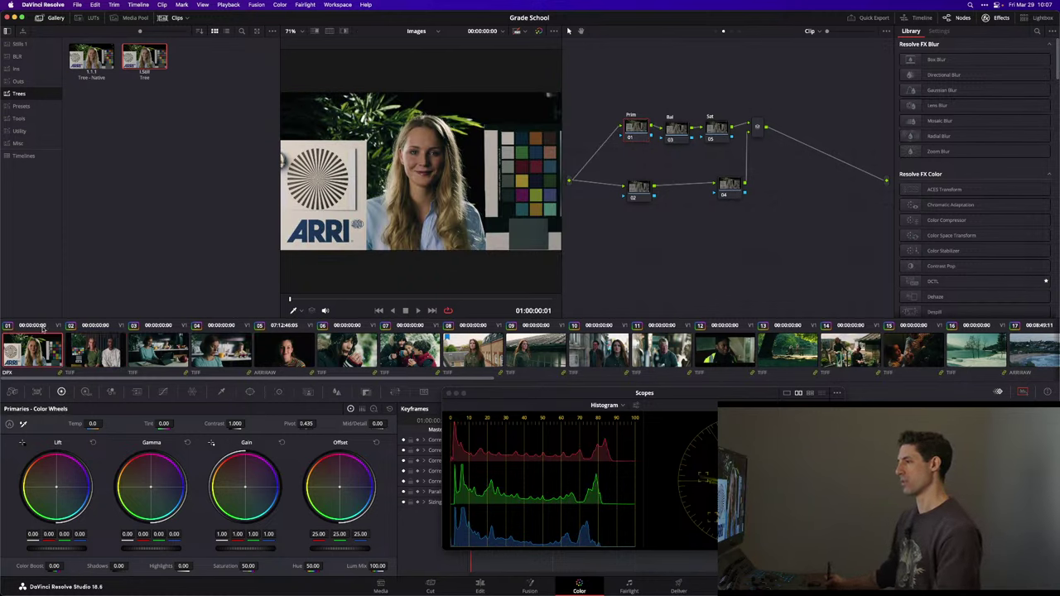
shift+click(298, 347)
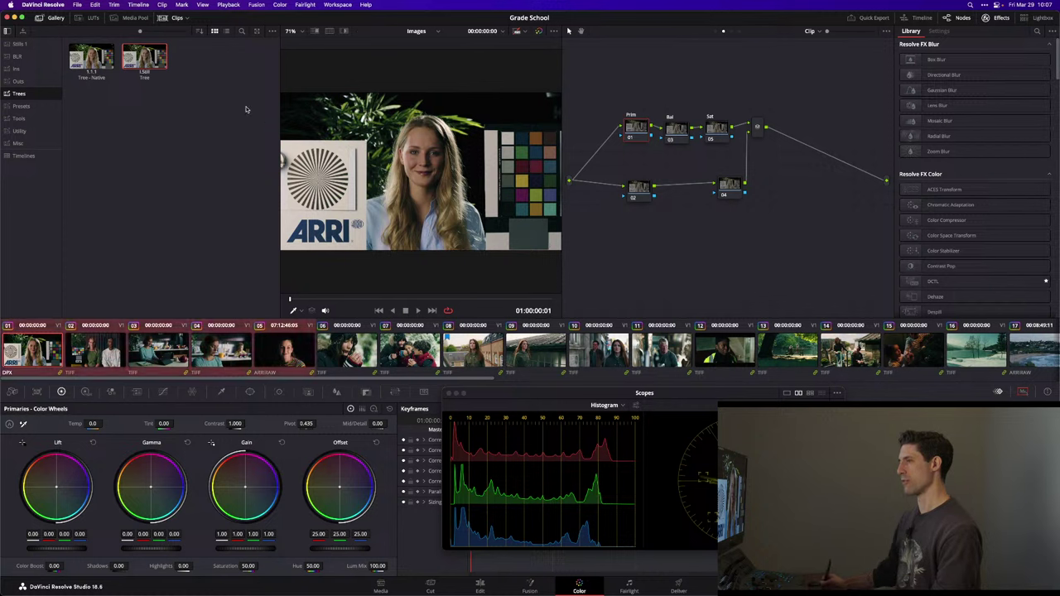
middle_click(147, 59)
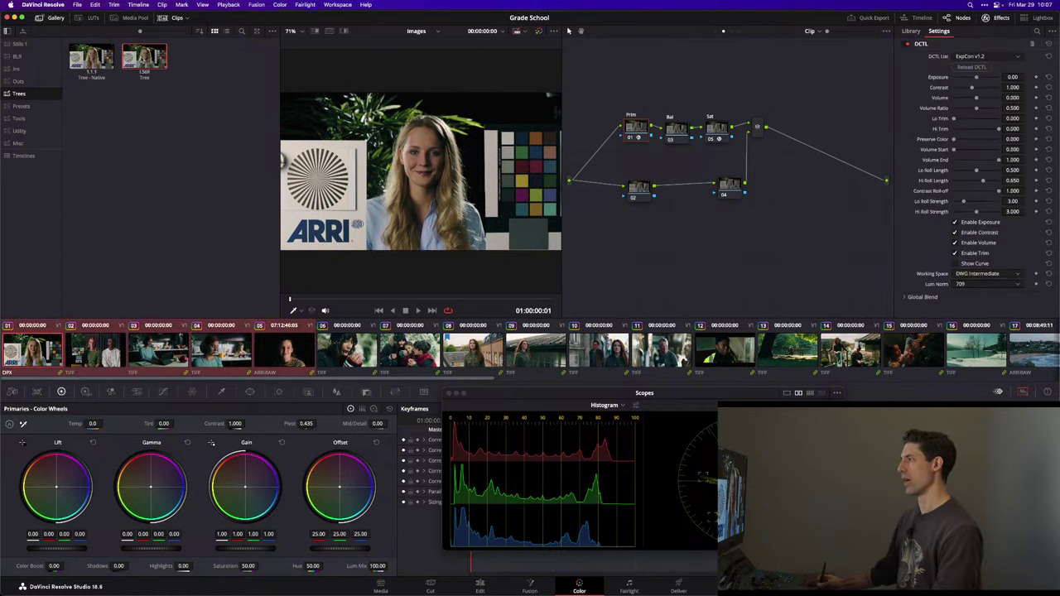
middle_click(108, 56)
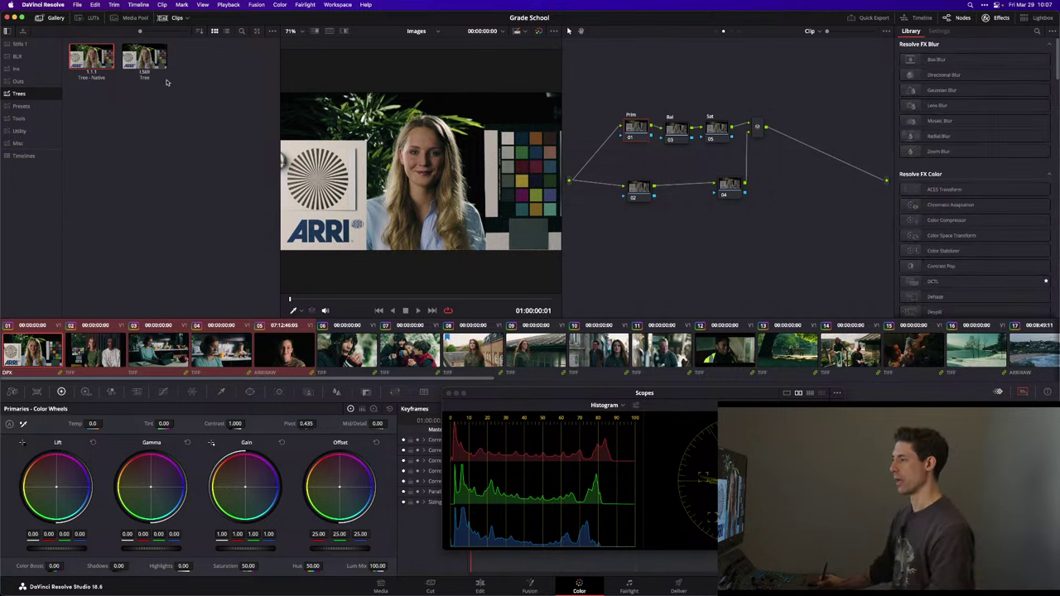
- Step through clips 01, 02 and 03 to review them with the Tree - Native node structure applied
click(94, 344)
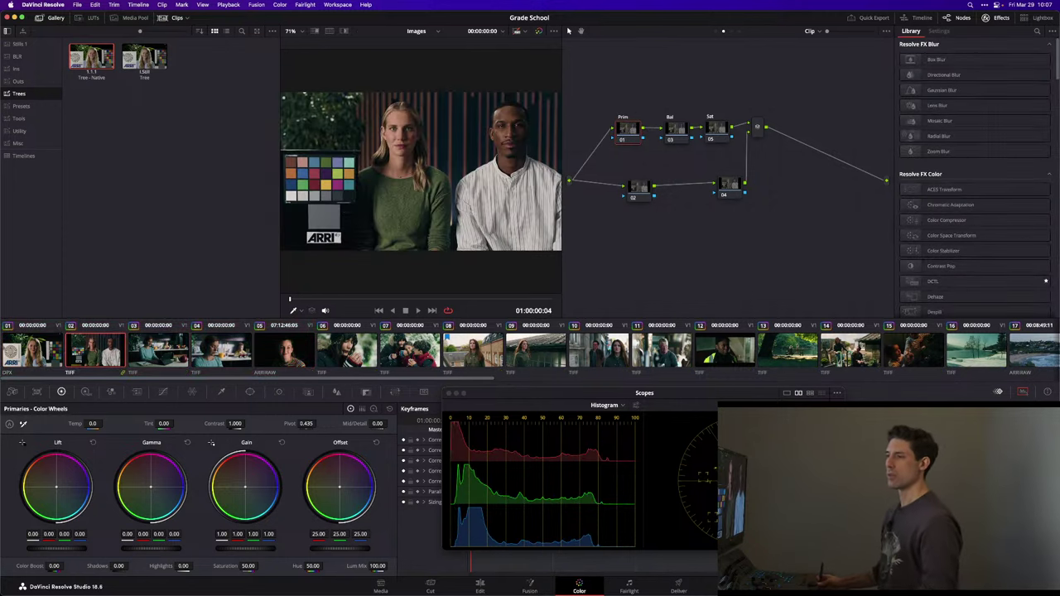
click(17, 94)
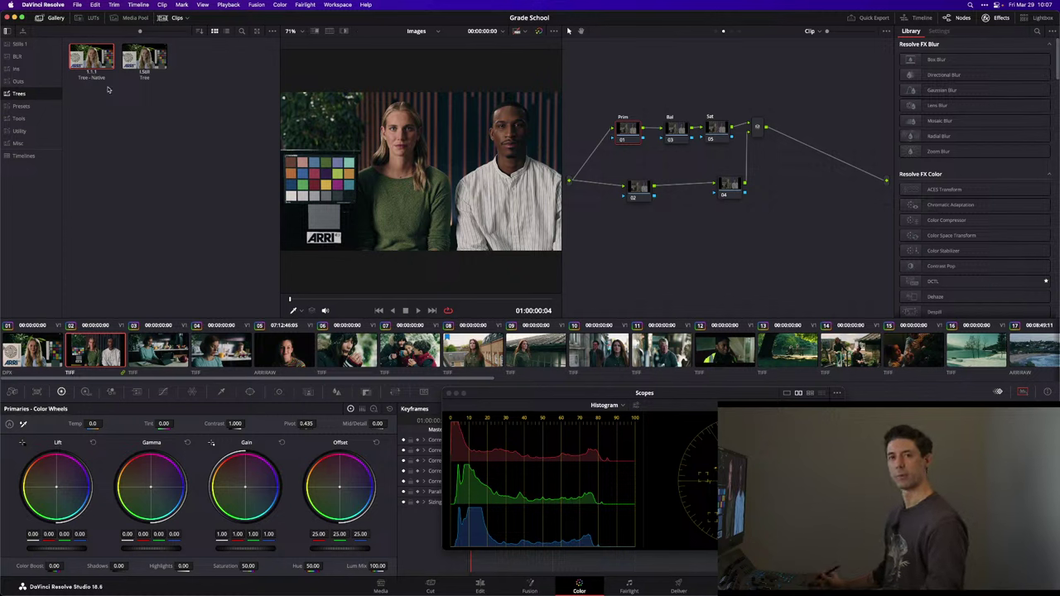
key(Down)
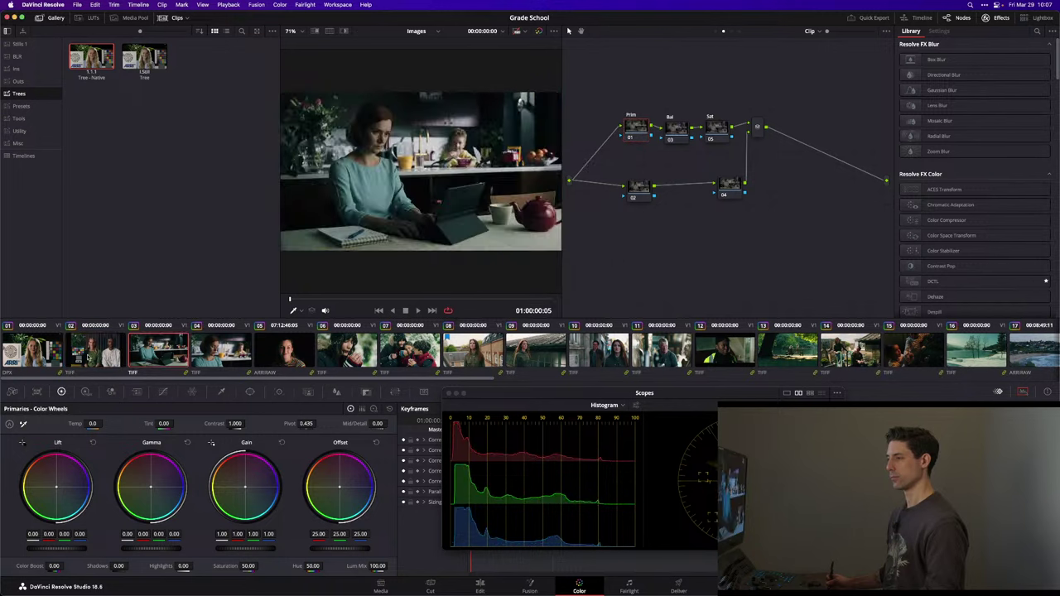
key(Up)
key(Up)
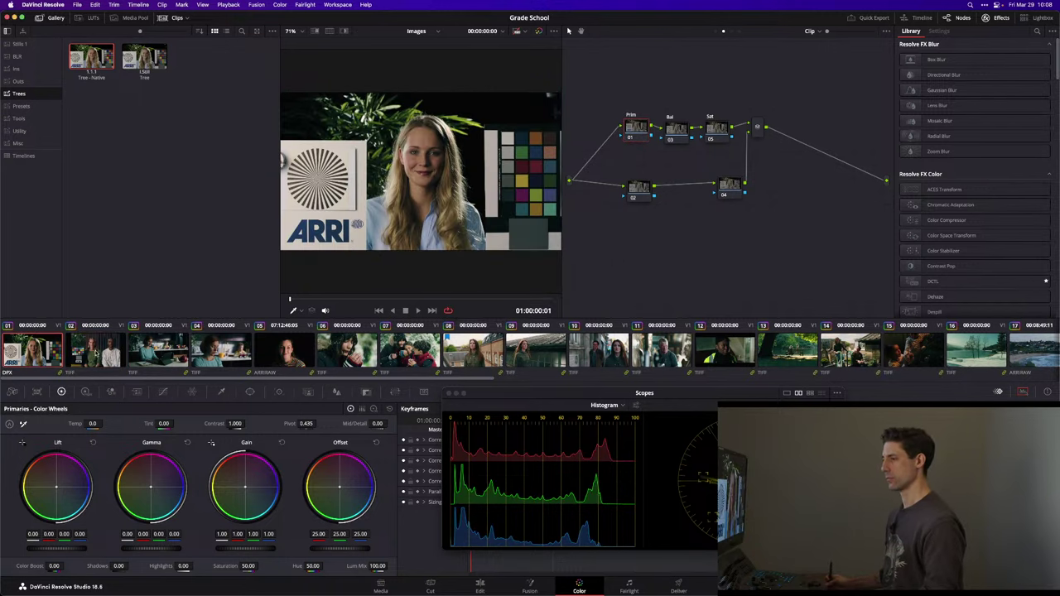
key(Down)
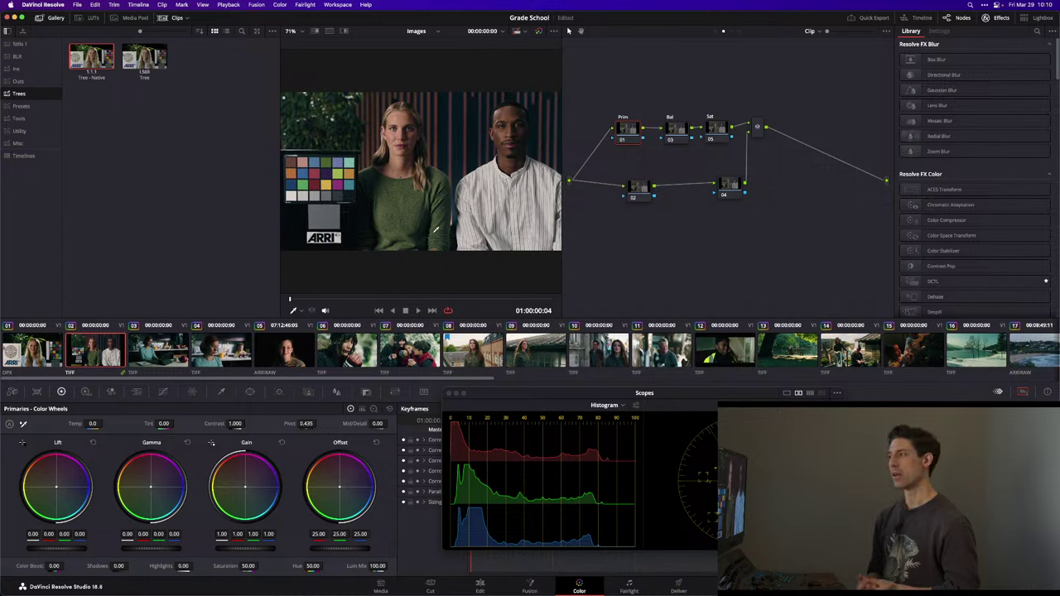
- Hide the stills gallery and examine the faces in clips 02 and 05 up close in the viewer
scroll(436, 230, down, 1)
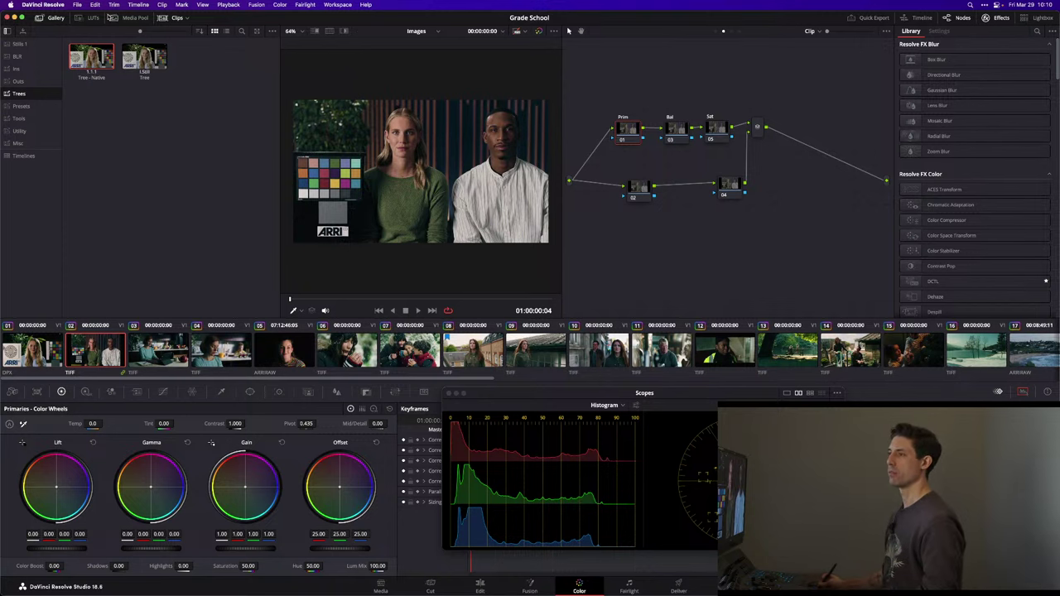
click(51, 17)
scroll(217, 76, up, 5)
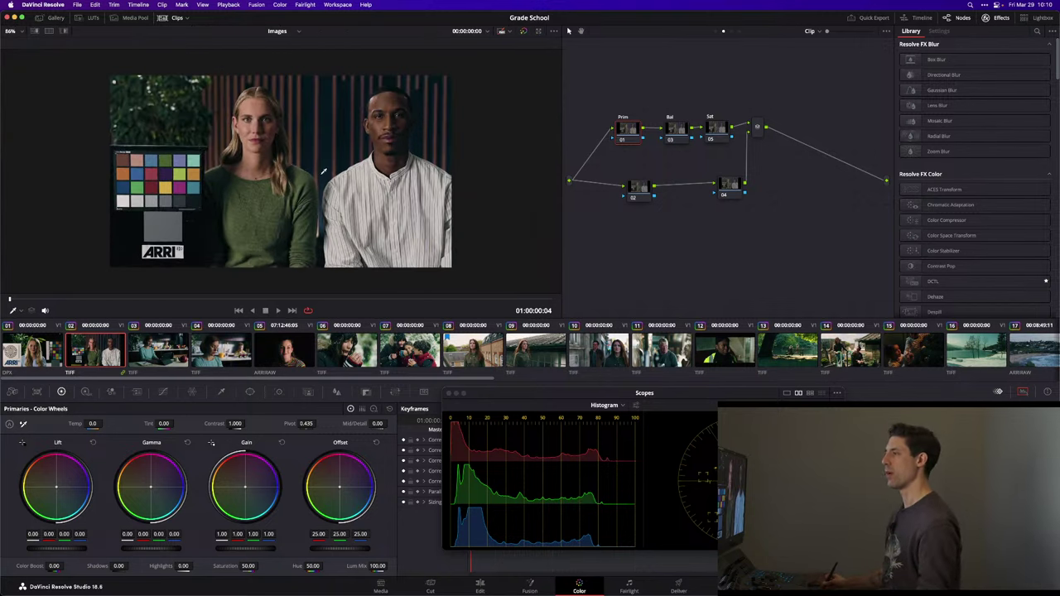
scroll(301, 118, up, 3)
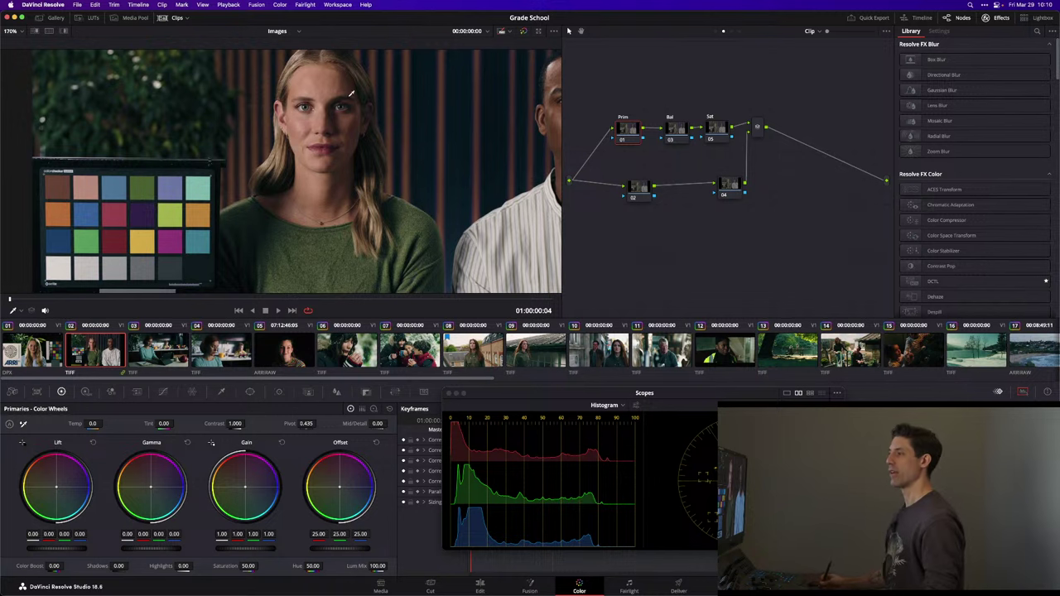
click(298, 351)
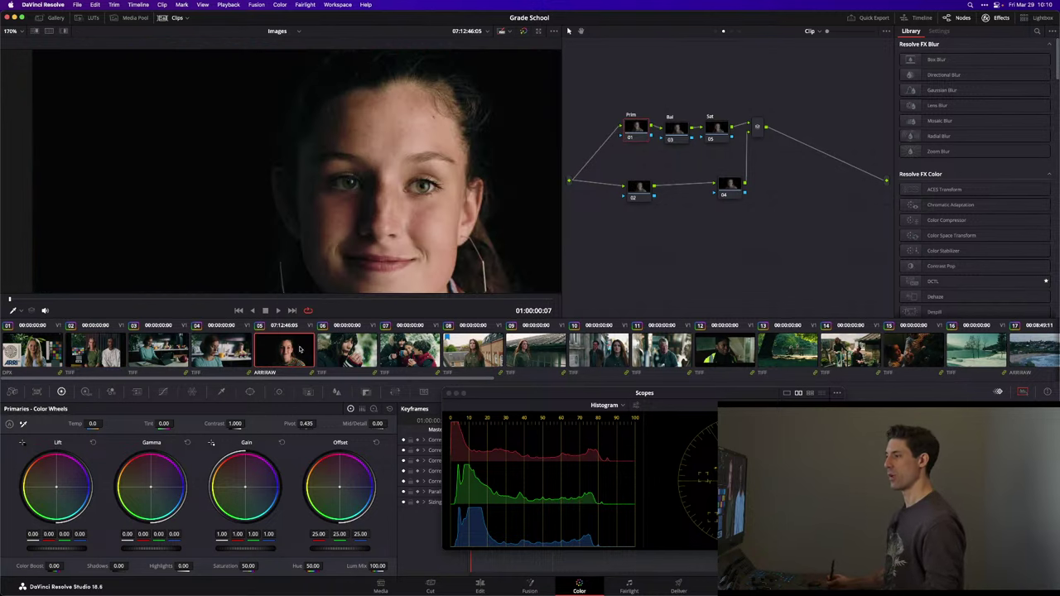
scroll(247, 129, down, 3)
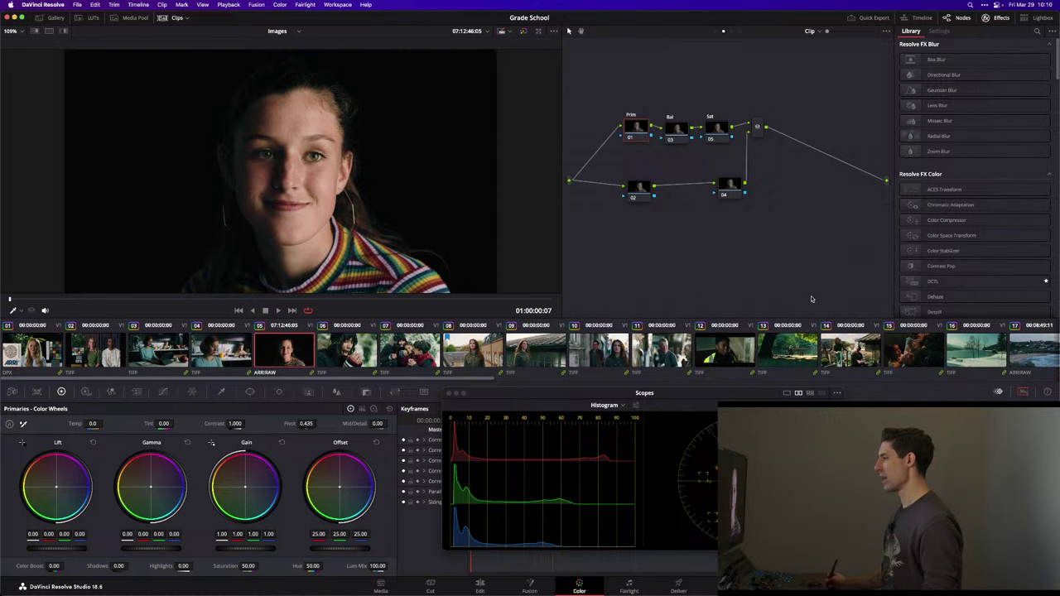
- Bring up clip 13 for grading with its Prim node selected, and move the parallel mixer away from the node branches
click(776, 344)
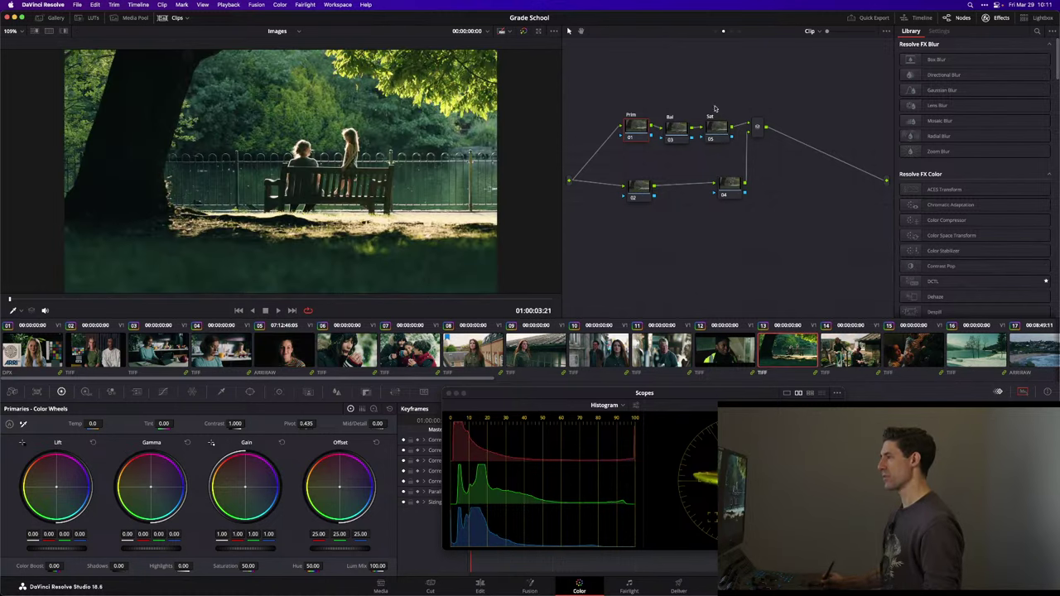
drag(760, 127, 778, 136)
click(639, 126)
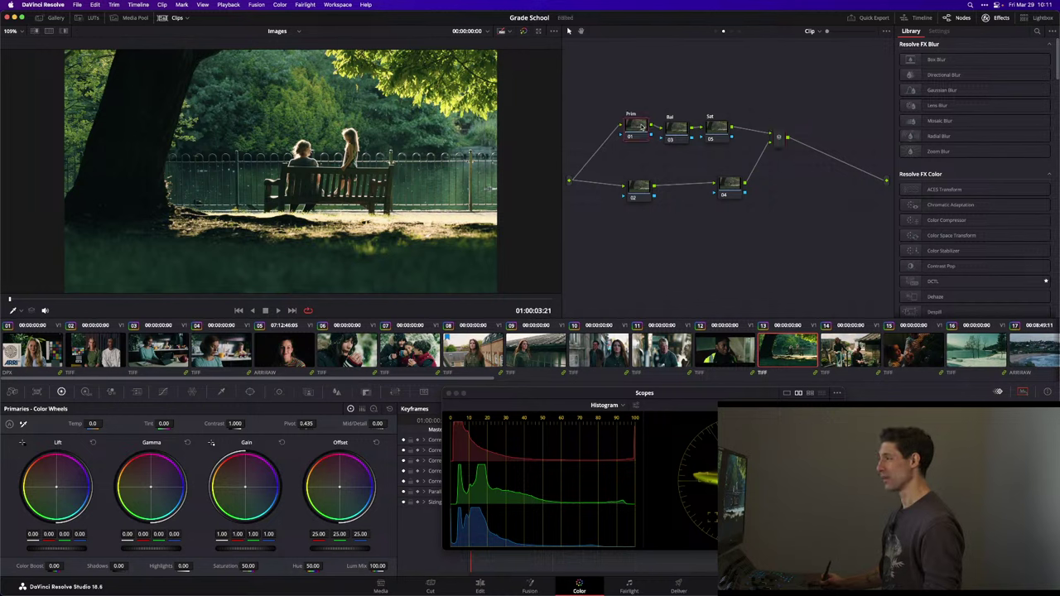
right_click(644, 127)
click(649, 105)
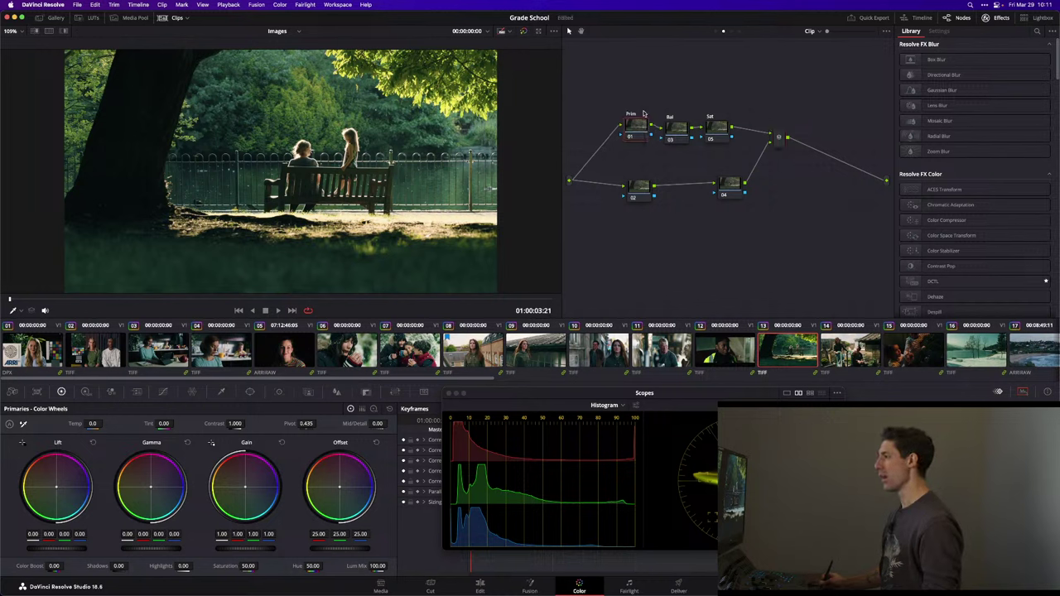
right_click(627, 130)
key(Escape)
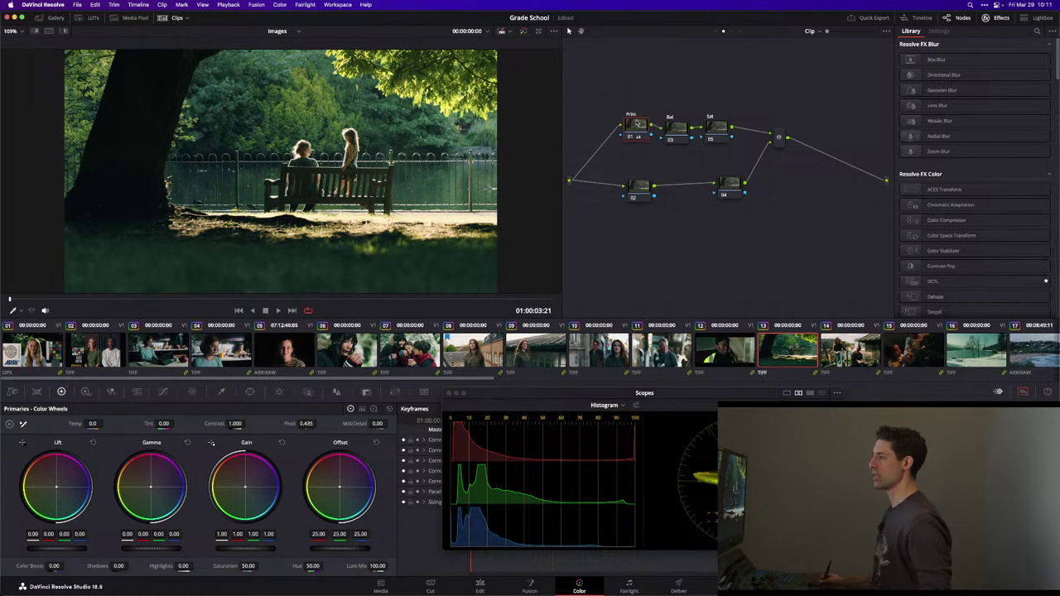
drag(637, 124, 634, 124)
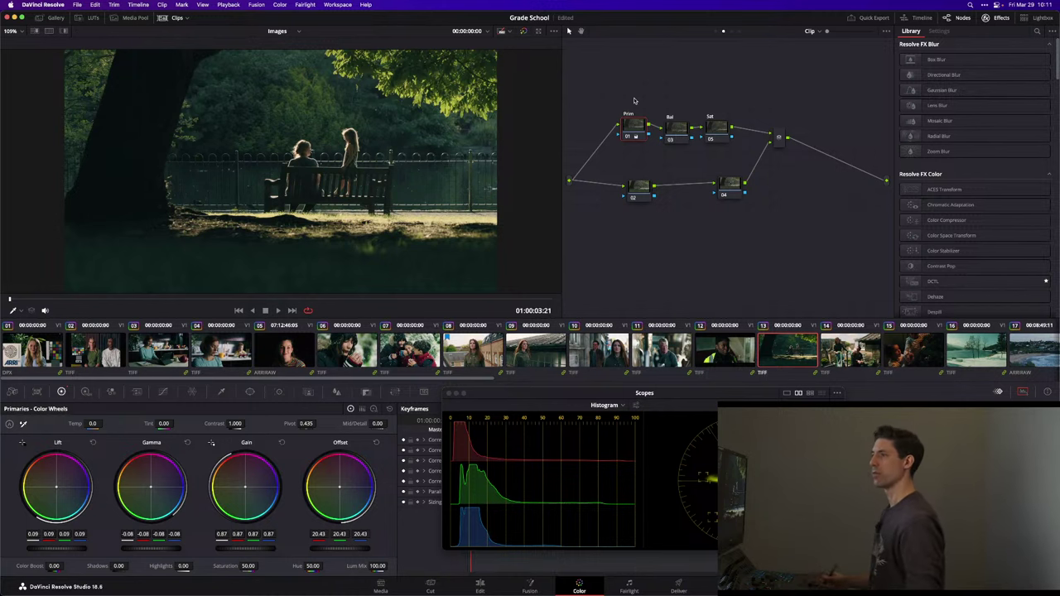
- Hide the clip strip to enlarge the viewer and compare clip 13 with and without its grade
click(182, 19)
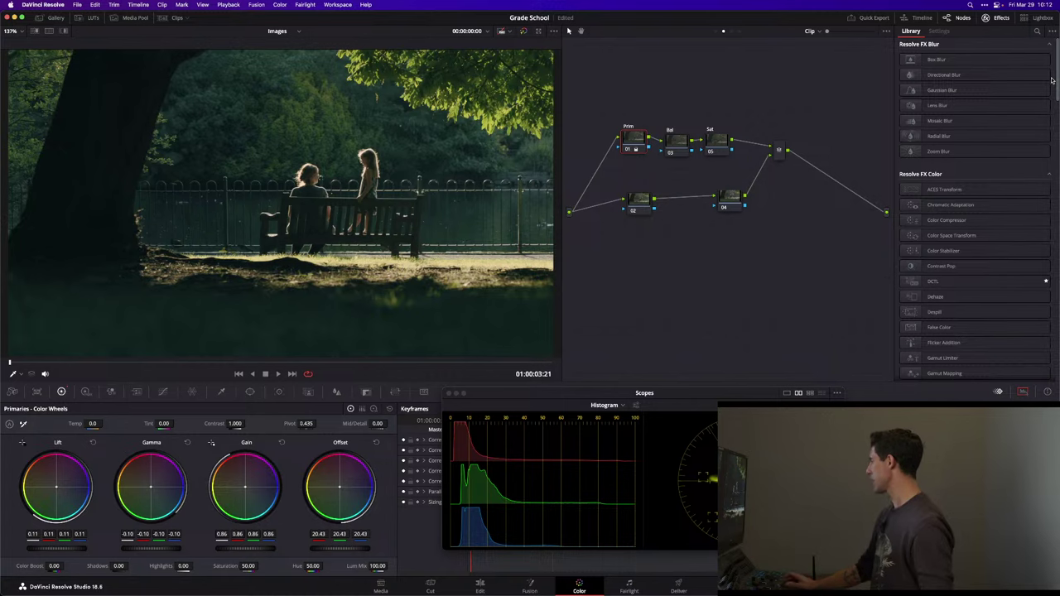
key(shift+d)
key(shift+d)
key(shift+d)
key(shift+d)
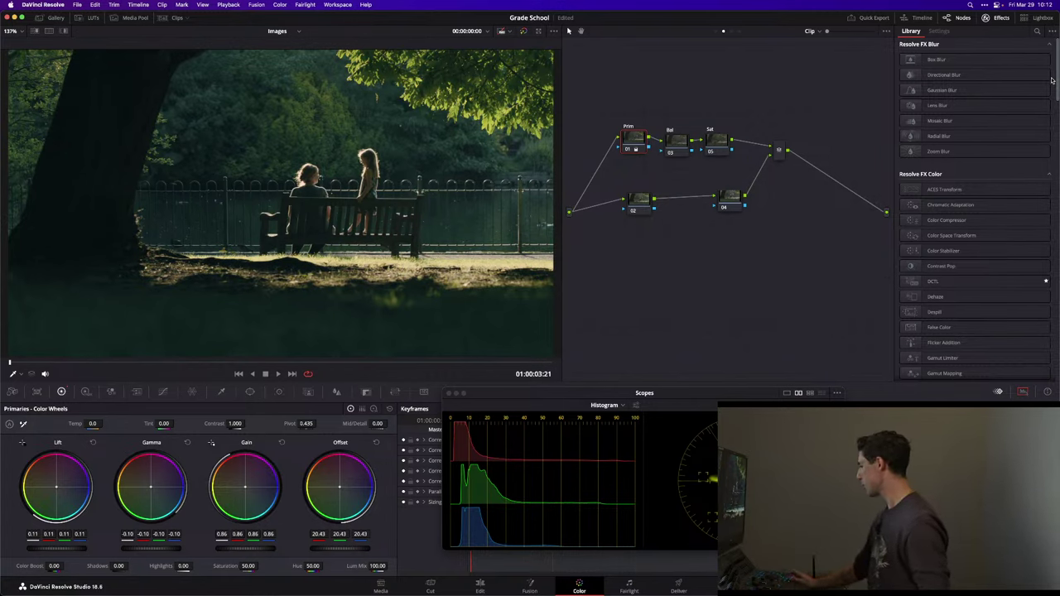
- Reorder the upper node branch so that the Sat node sits between the Prim and Bal nodes
key(shift+apostrophe)
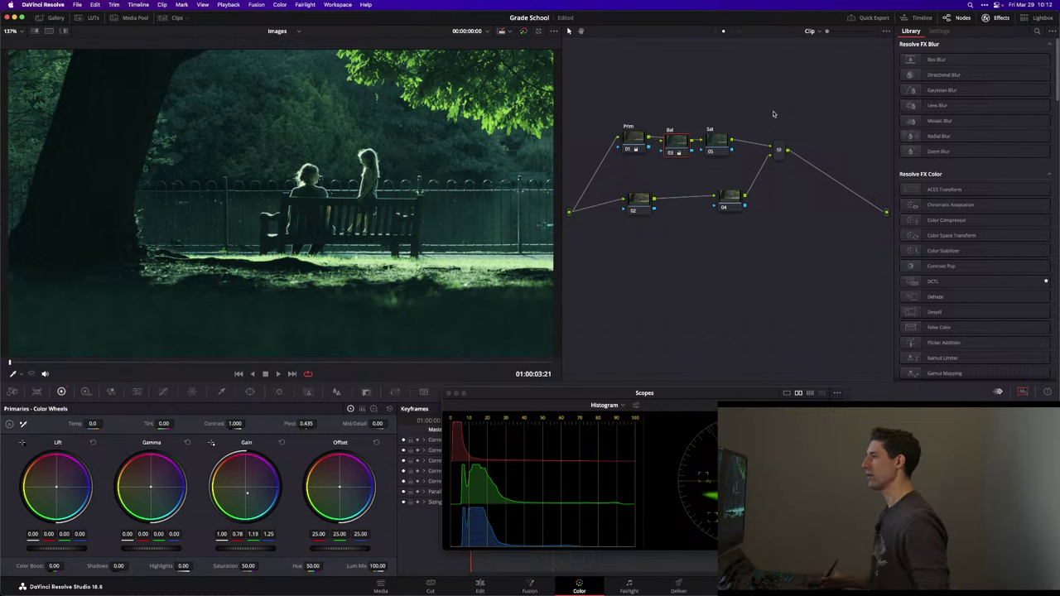
drag(677, 139, 763, 100)
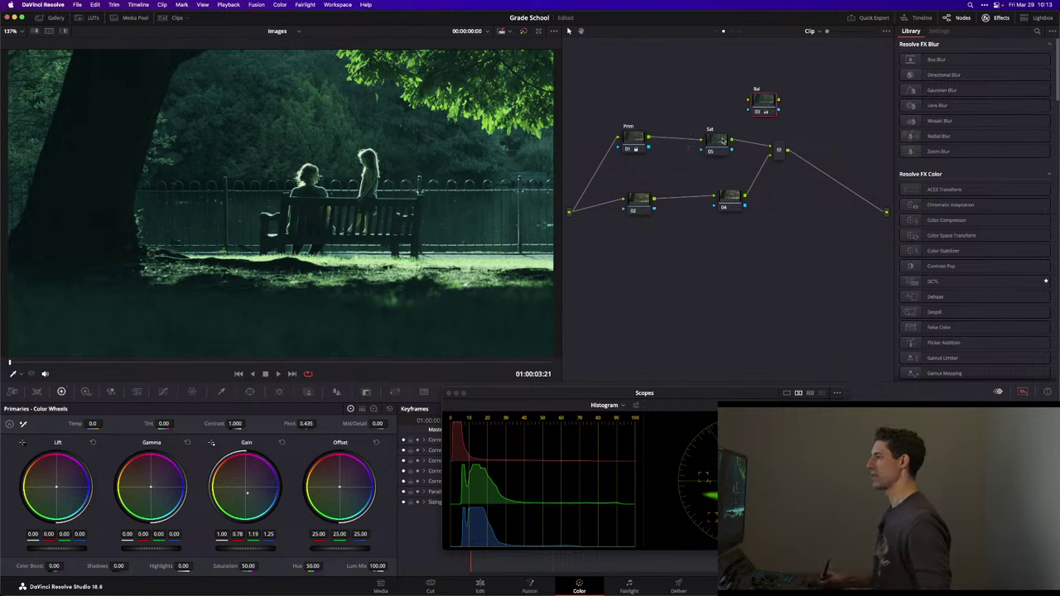
drag(722, 140, 678, 110)
drag(768, 105, 733, 129)
drag(672, 111, 675, 136)
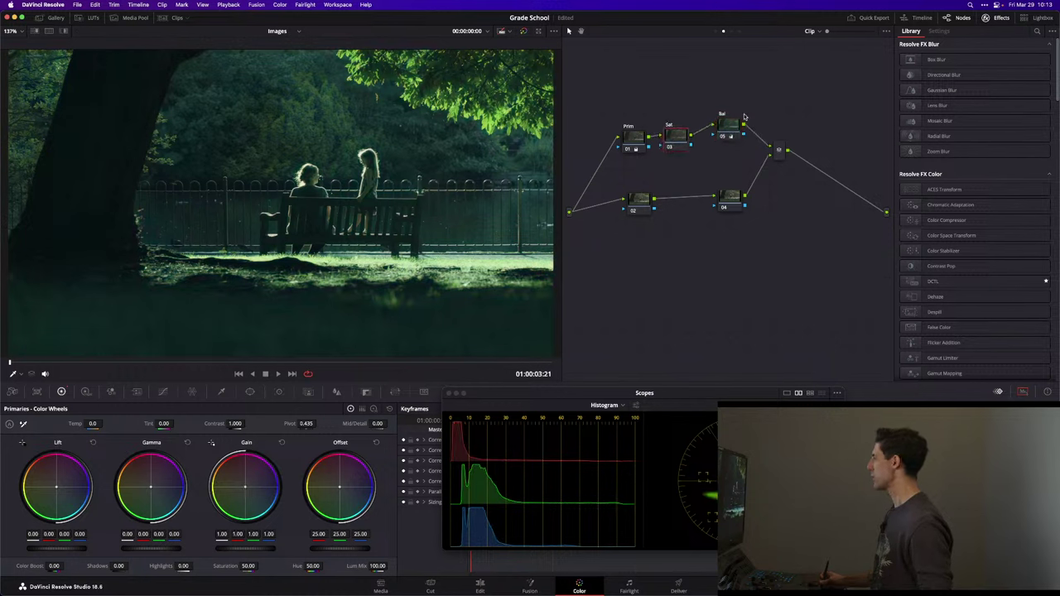
click(994, 75)
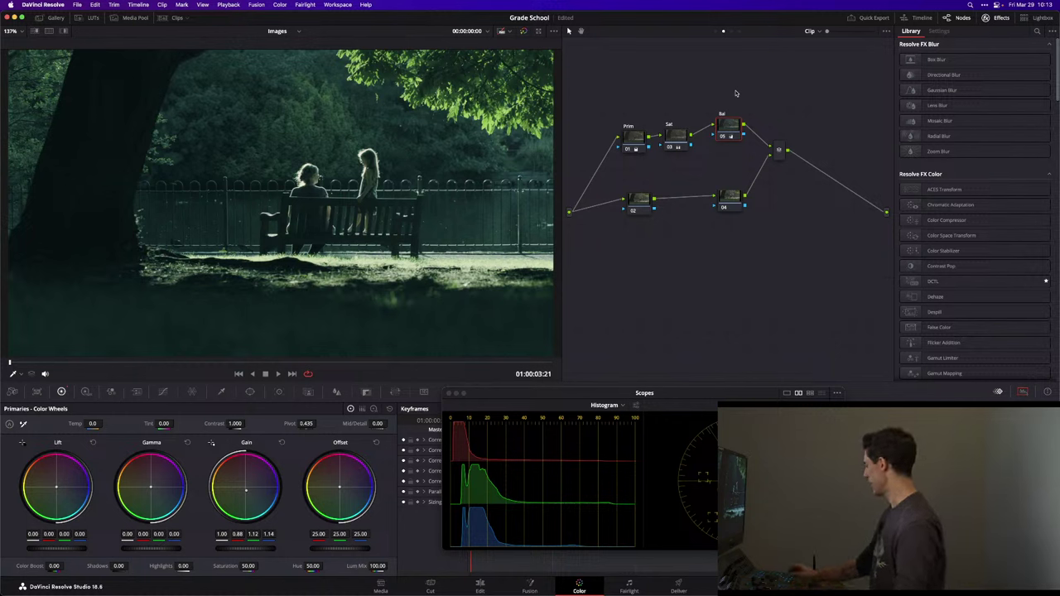
- Add a node with a circular window after the parallel mixer, and a layer node alongside it
key(shift+semicolon)
key(alt+c)
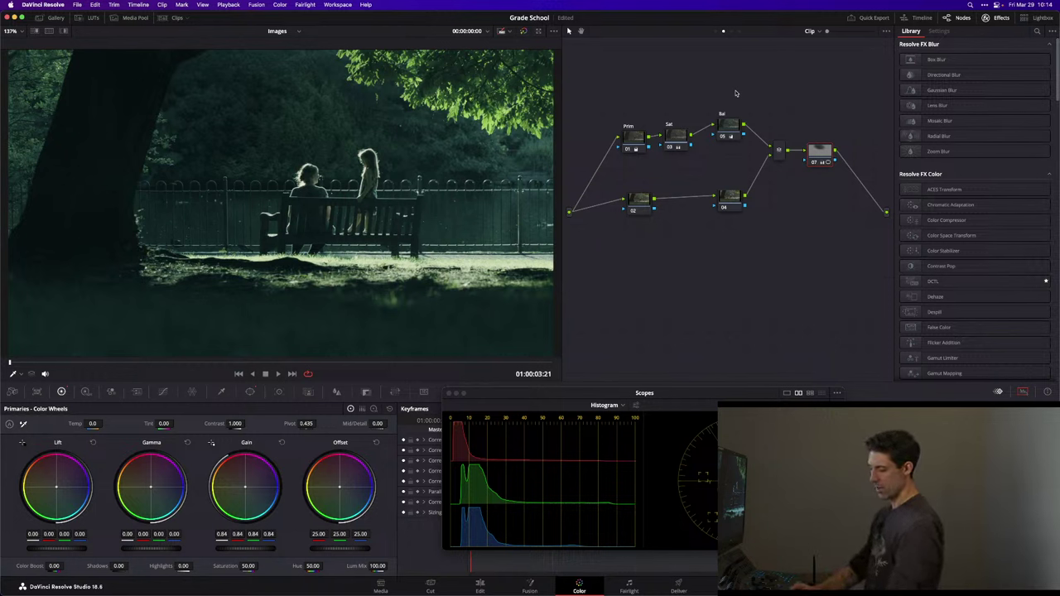
key(alt+l)
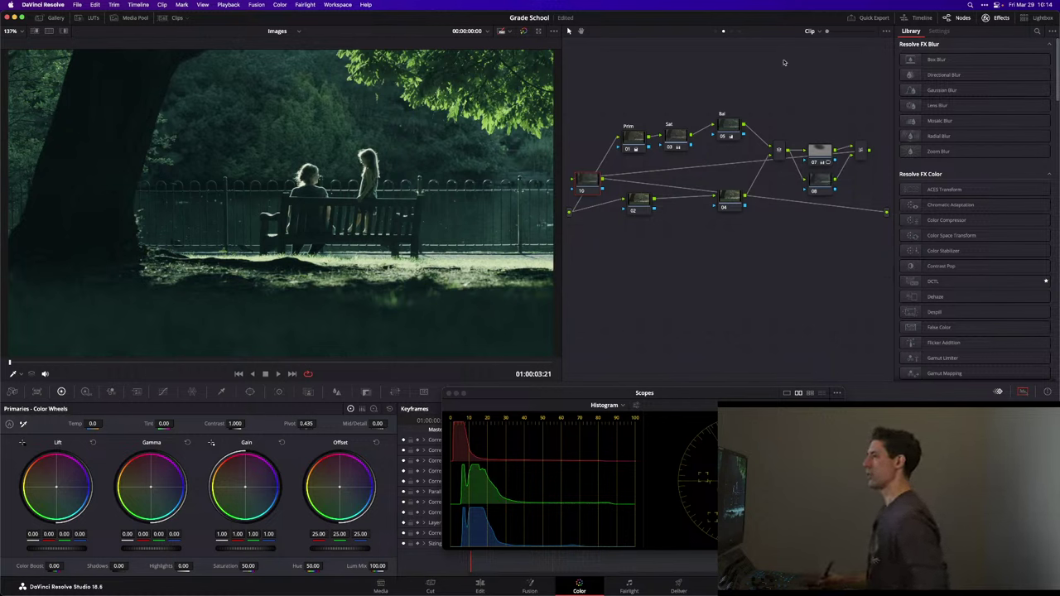
- Clean up the node graph layout and select node 08, the layer node below the windowed node
right_click(764, 70)
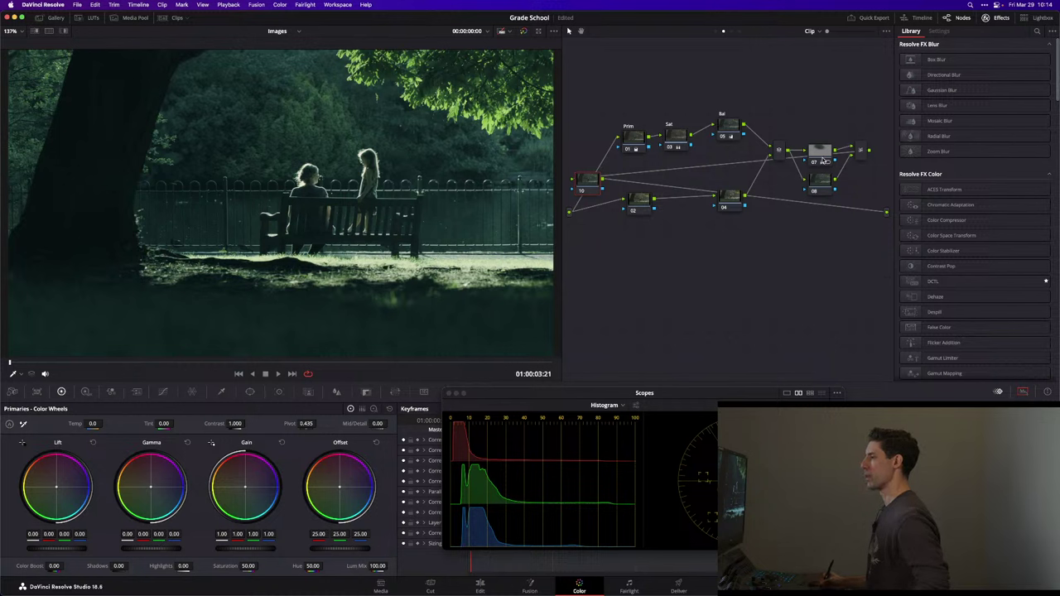
right_click(792, 82)
click(824, 170)
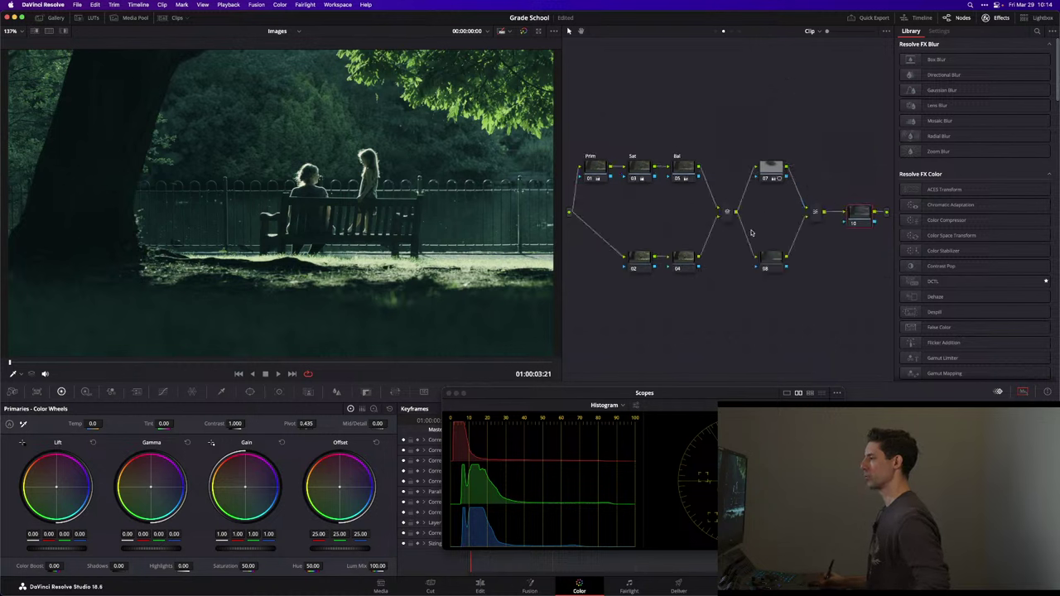
click(770, 262)
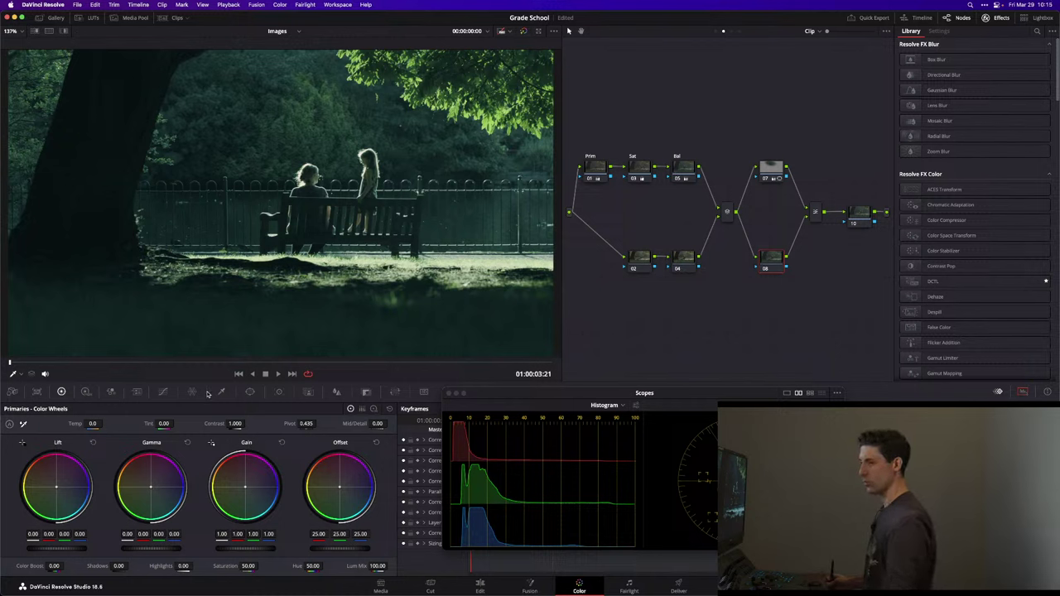
- Add circular windows around both people's heads on node 08, and add a serial node with a circular window after node 07
click(250, 391)
click(19, 467)
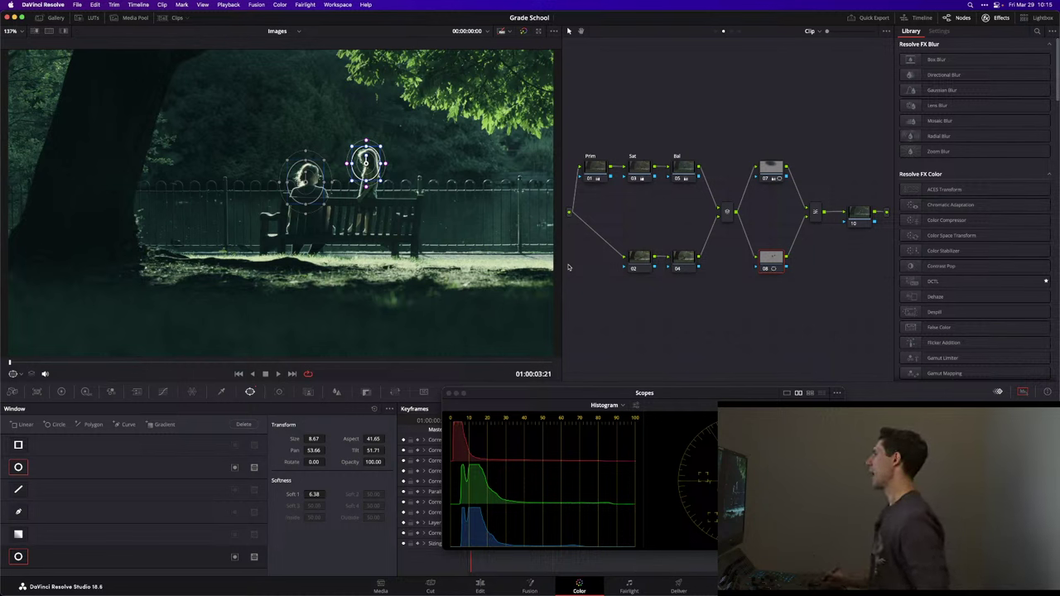
drag(772, 170, 758, 174)
key(alt+s)
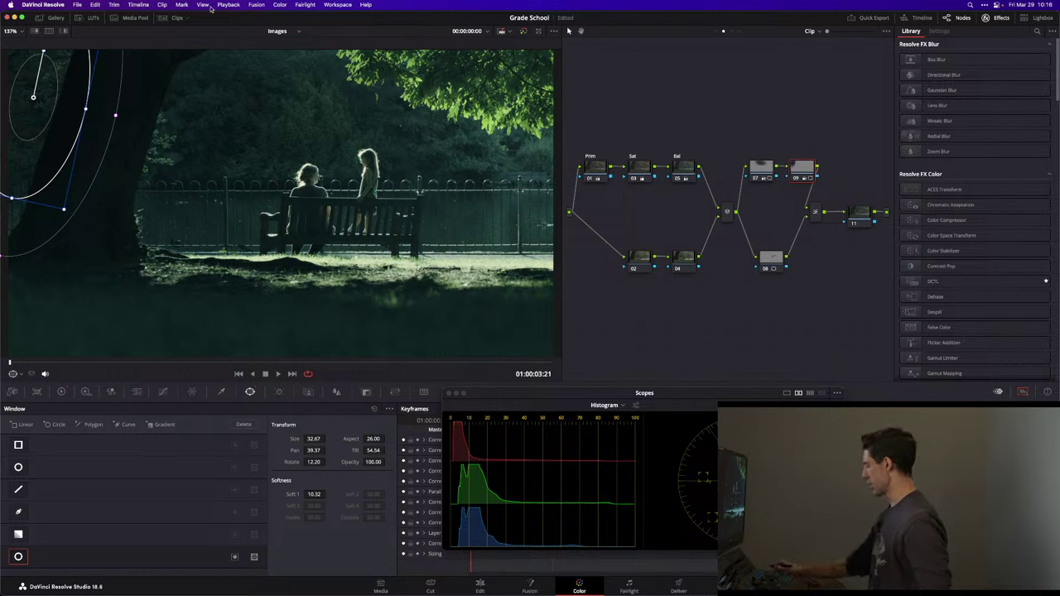
drag(725, 122, 828, 282)
key(Delete)
key(ctrl+z)
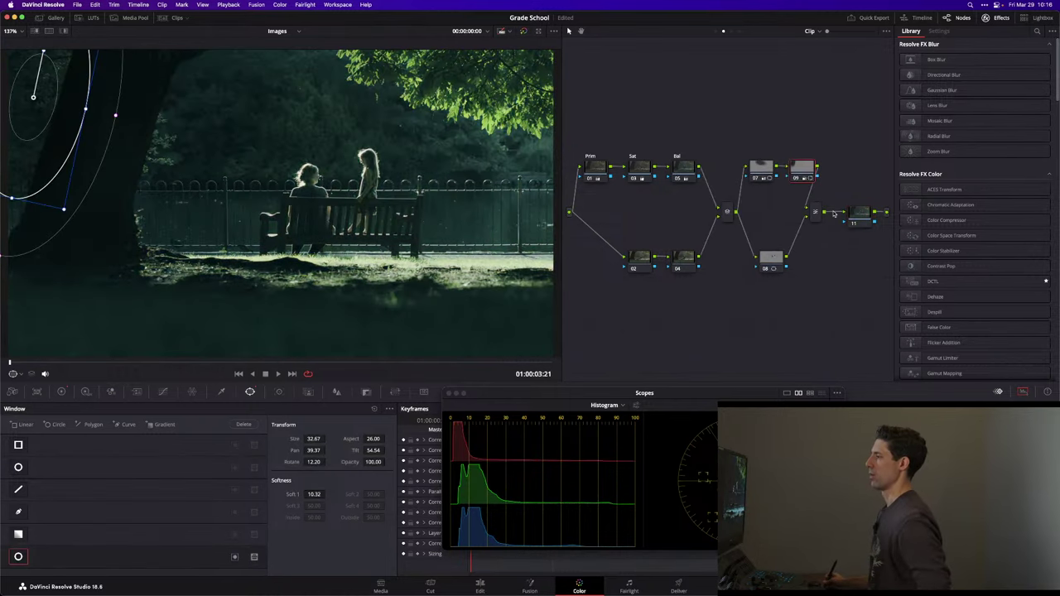
drag(730, 141, 842, 271)
key(Delete)
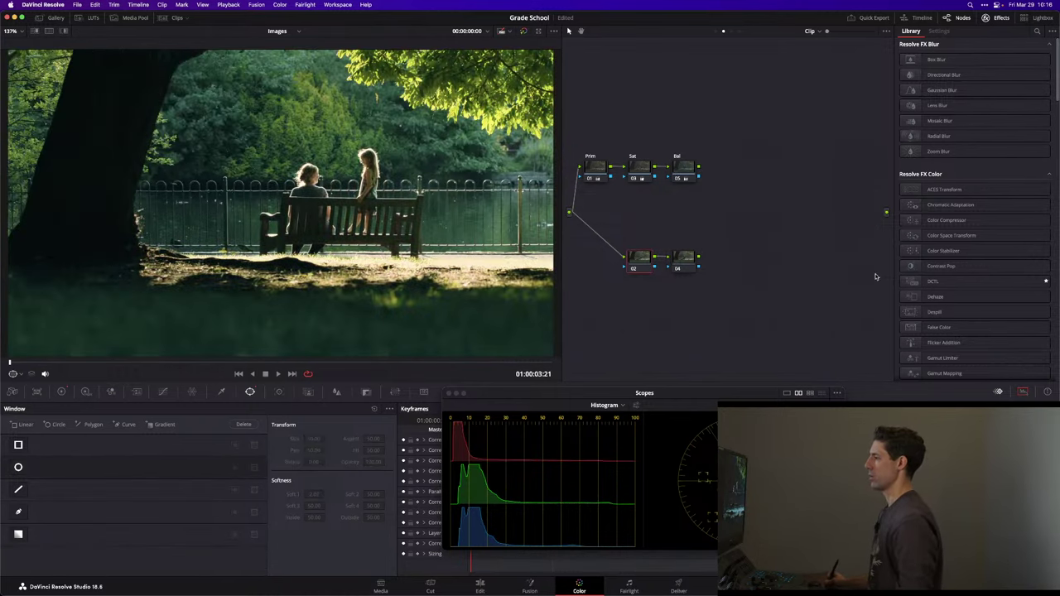
drag(886, 212, 702, 169)
key(ctrl+z)
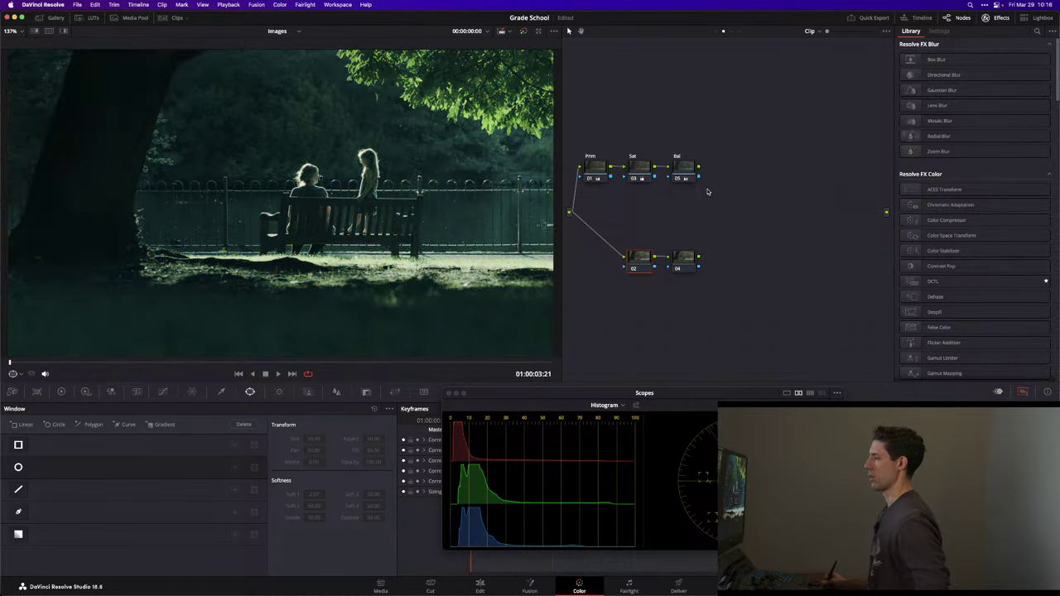
key(ctrl+z)
- Delete the windowed nodes and the layer mixer between the parallel mixer and the final node
key(Delete)
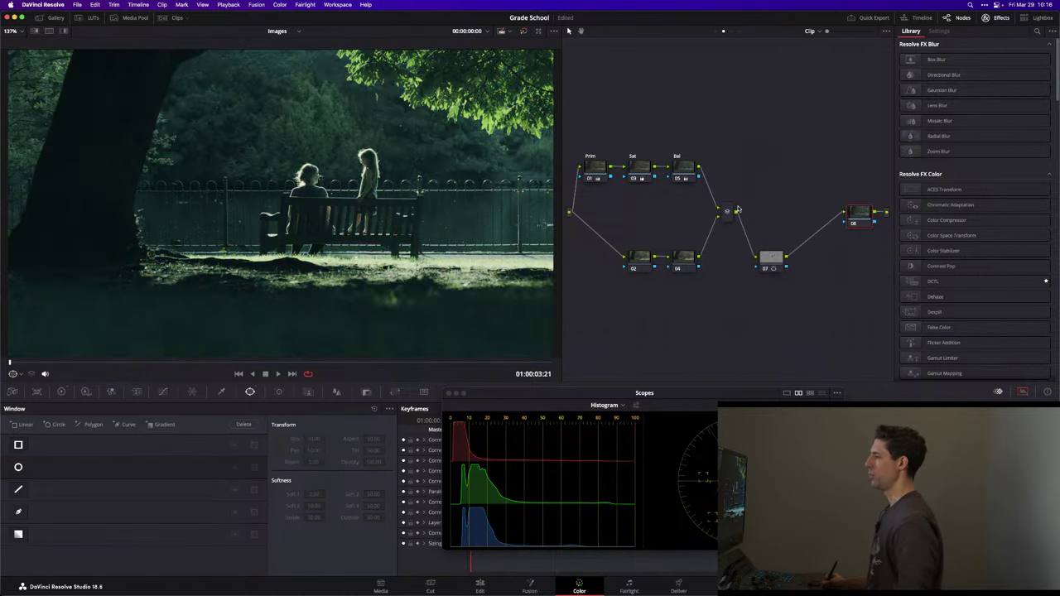
click(770, 258)
key(Delete)
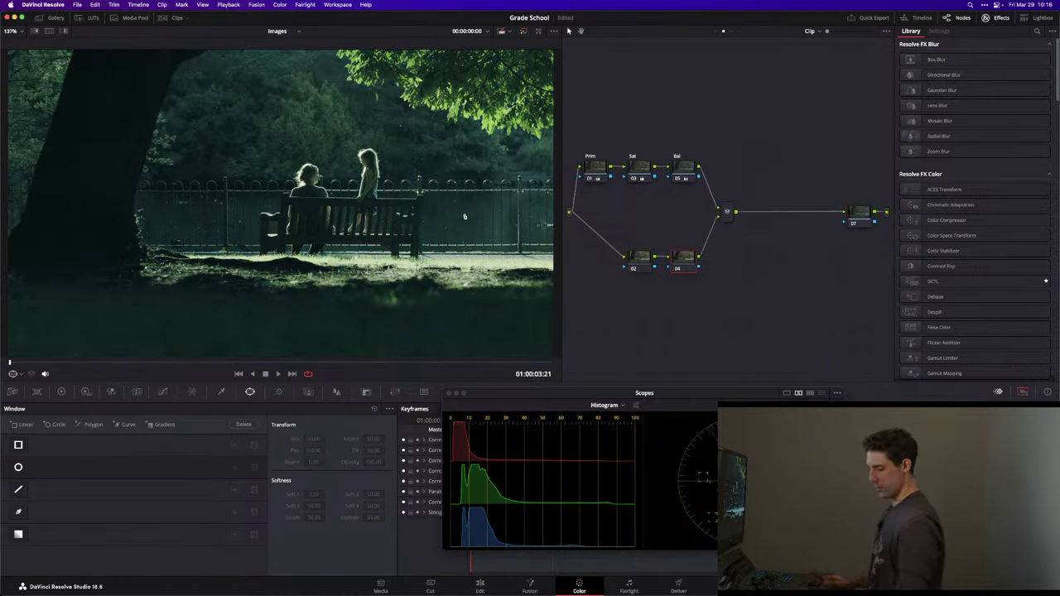
- Add a node with a soft oval window around the bench and gain at 0.85, and compare the shot with and without it
key(ctrl+z)
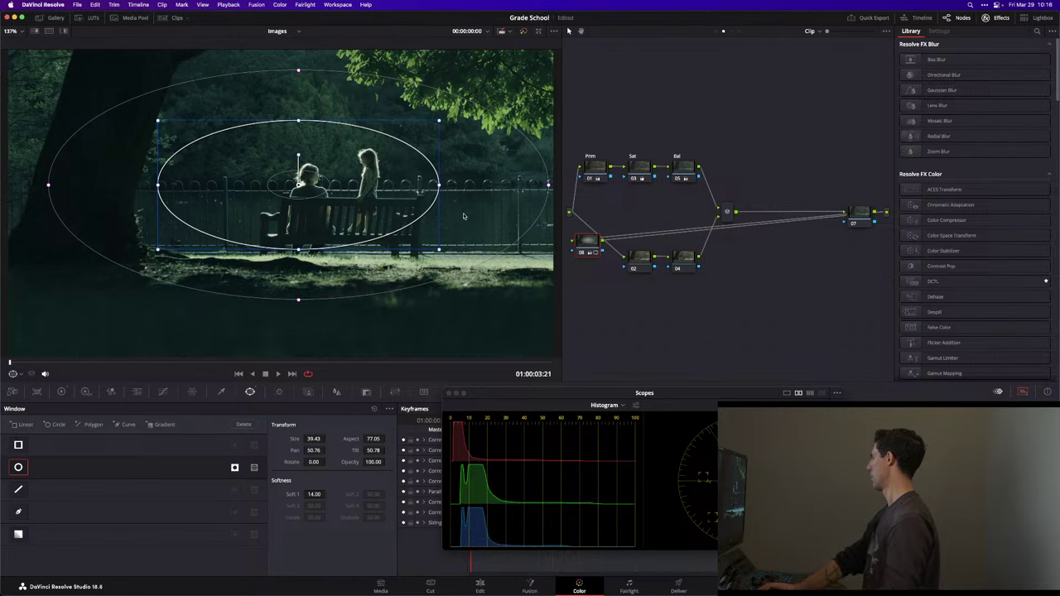
key(alt+1)
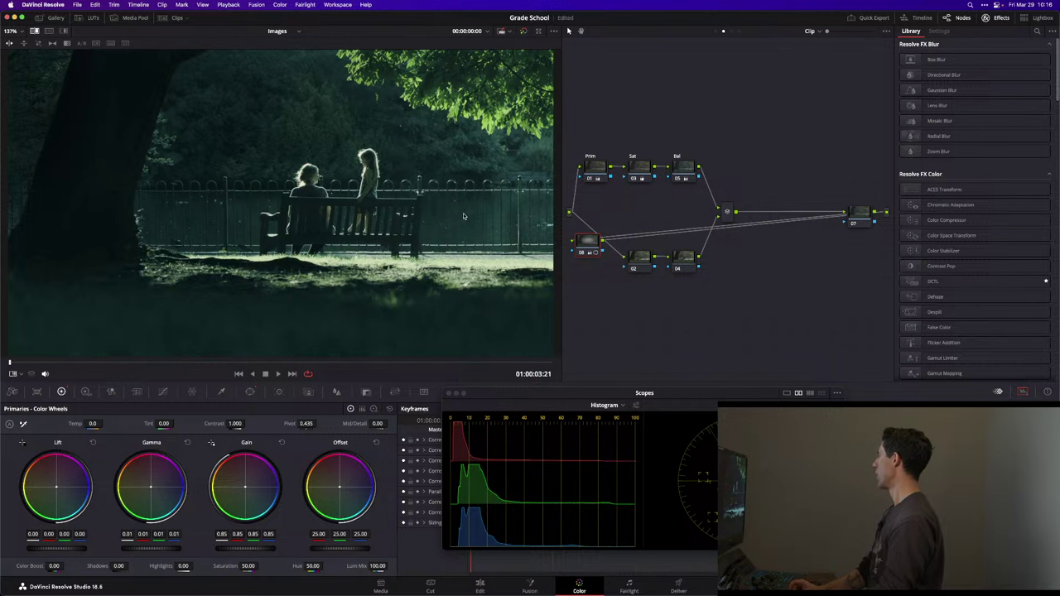
key(ctrl+d)
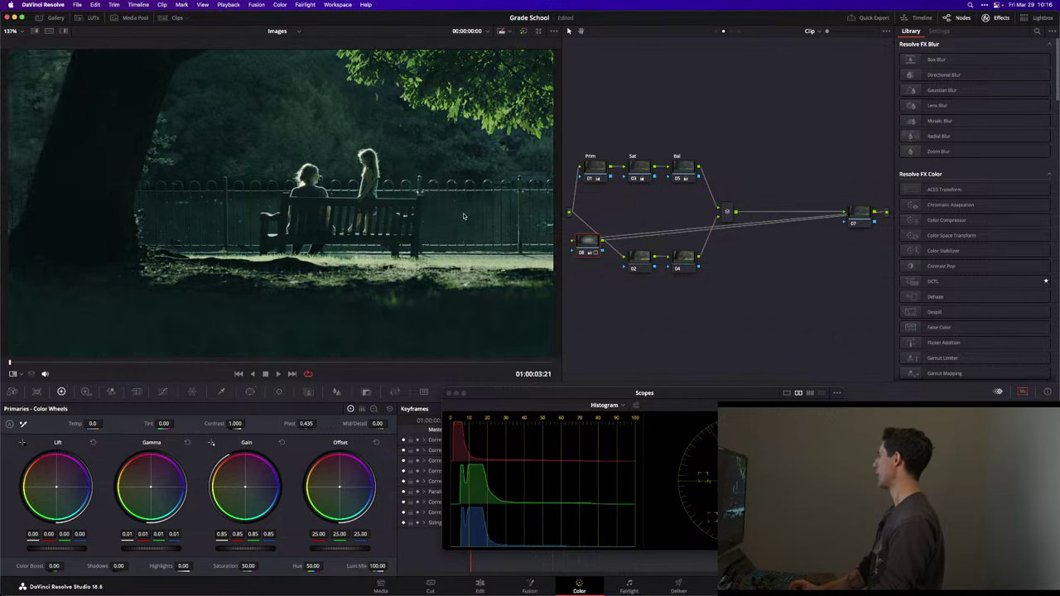
key(ctrl+d)
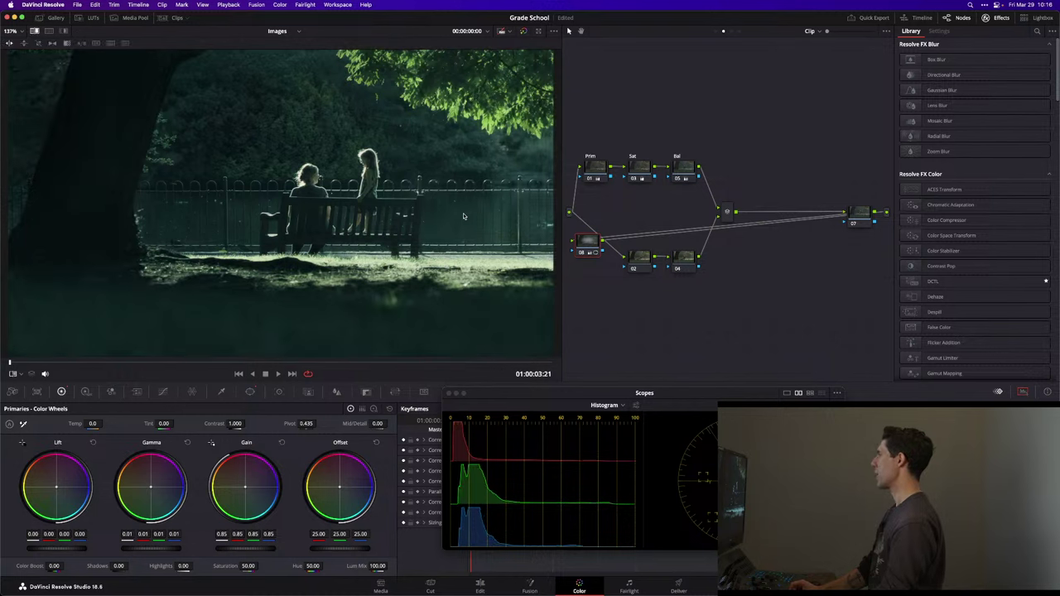
key(ctrl+d)
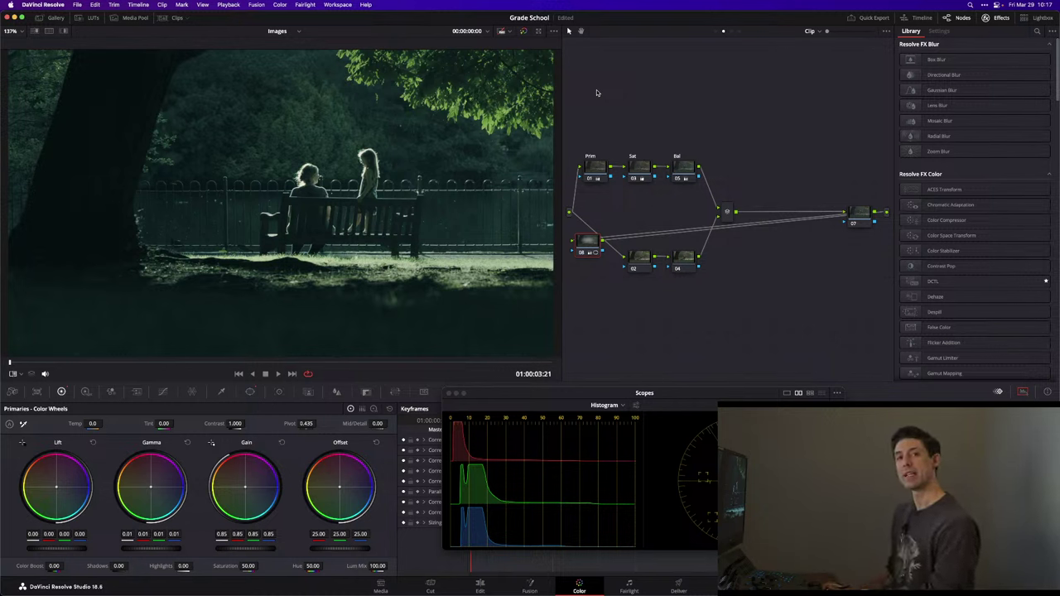
- Save the project and reset the park-bench clip's grade to a single empty node
key(super+s)
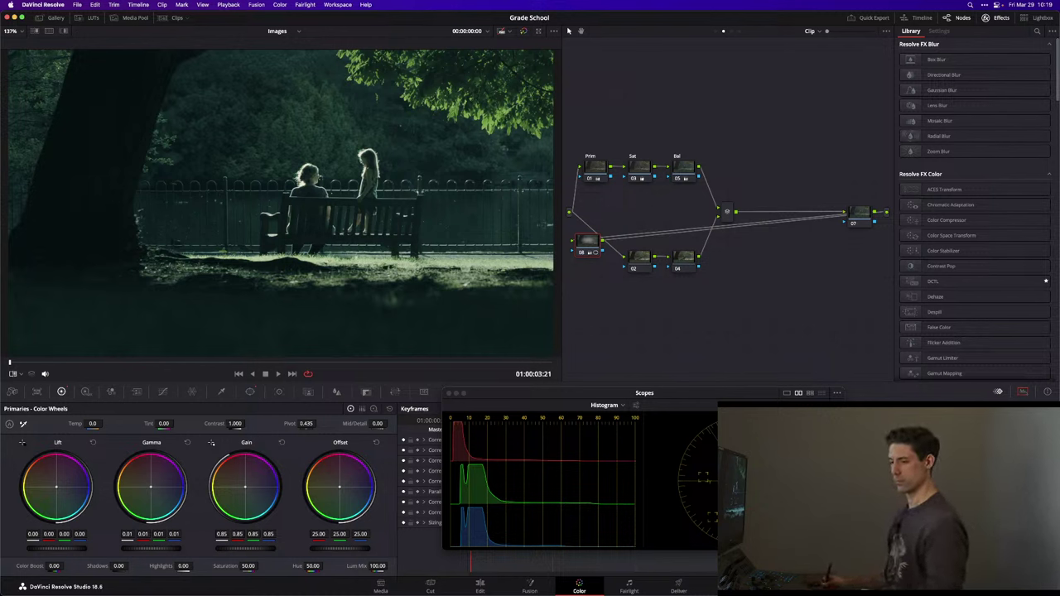
key(super+shift+w)
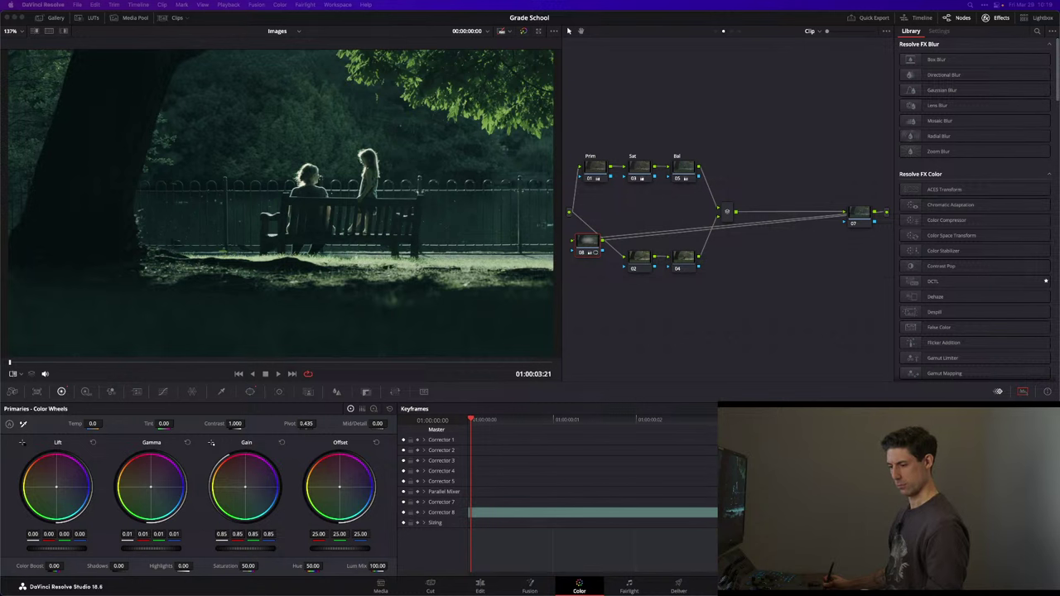
key(super+shift+w)
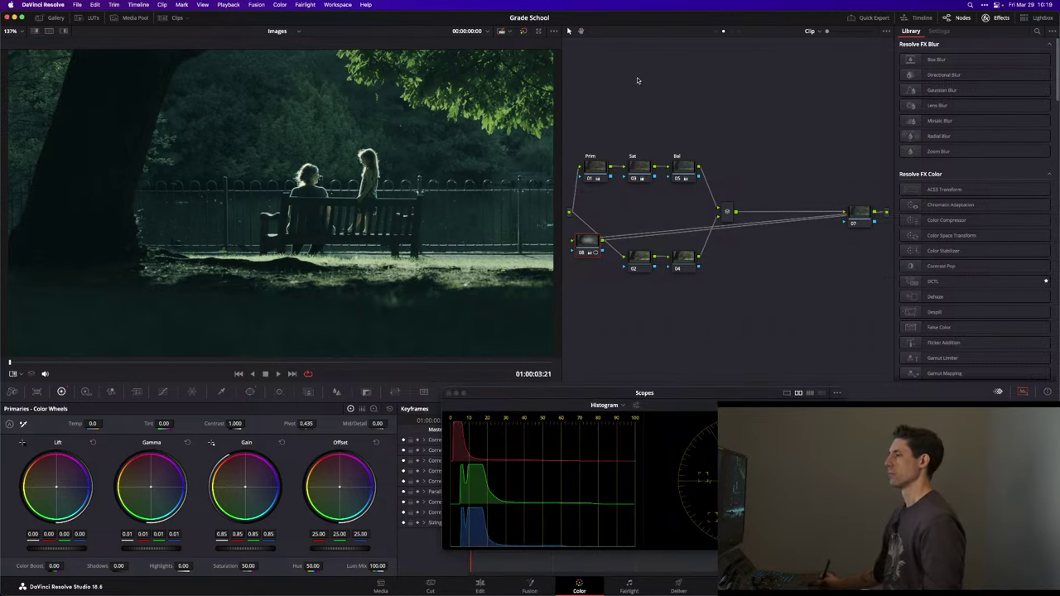
right_click(629, 79)
click(658, 93)
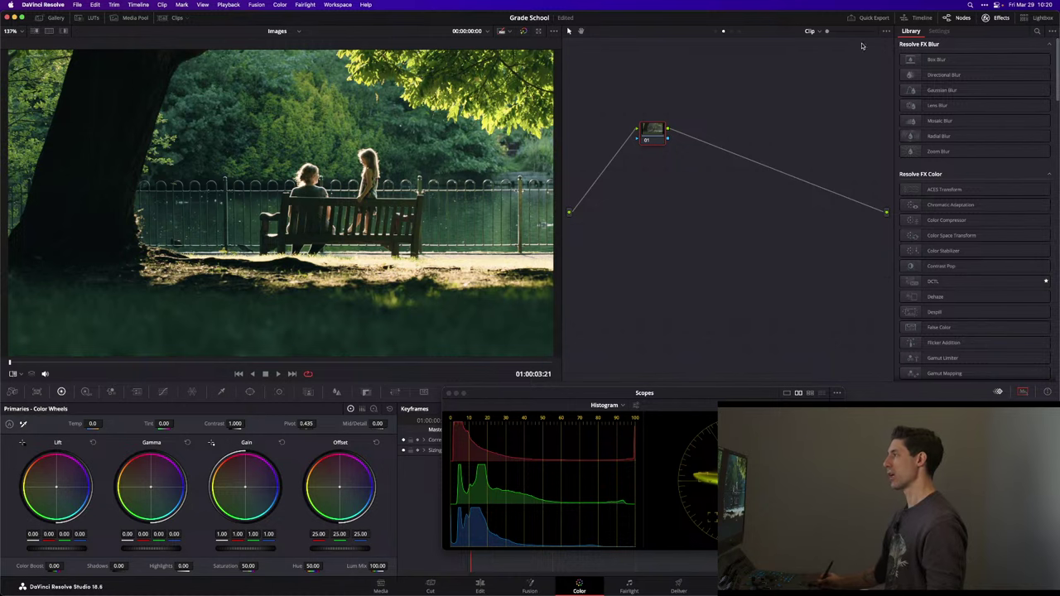
- Show the clip strip, add a serial node after clip 02's parallel mixer, and shift the Scopes window slightly aside
click(170, 18)
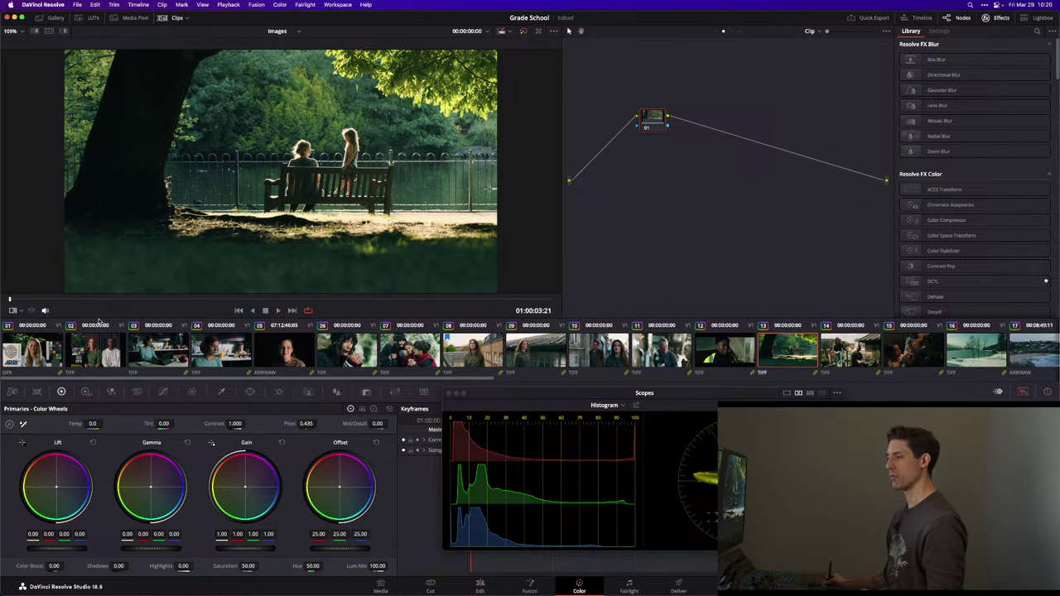
click(81, 349)
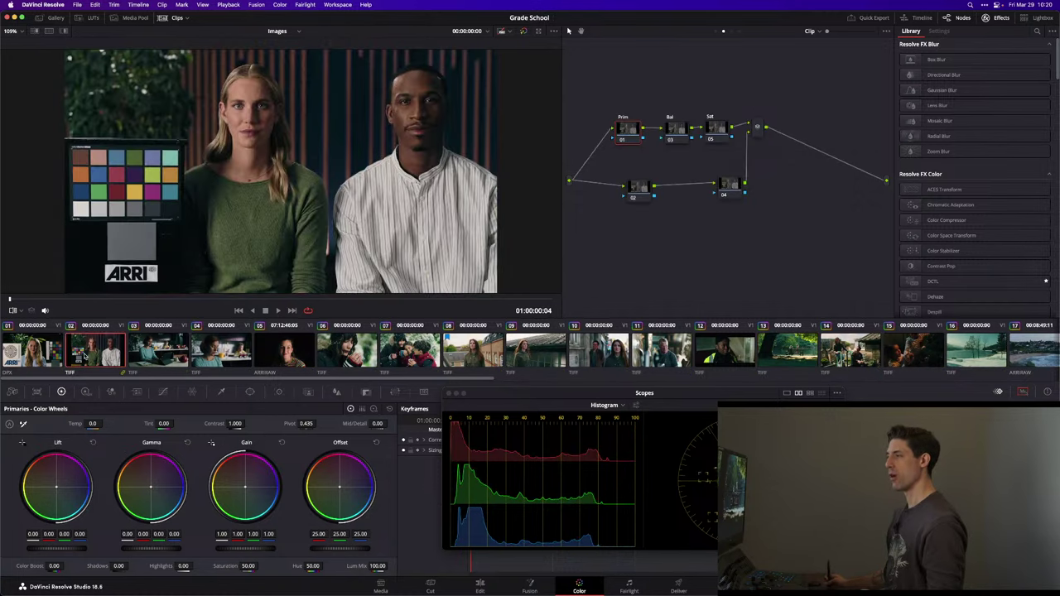
click(754, 128)
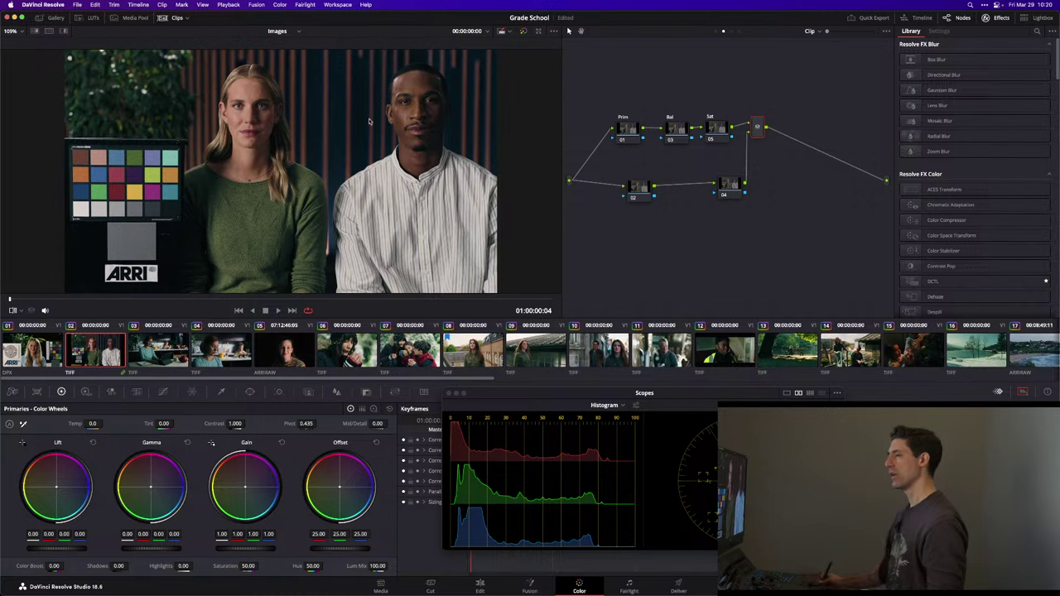
key(alt+s)
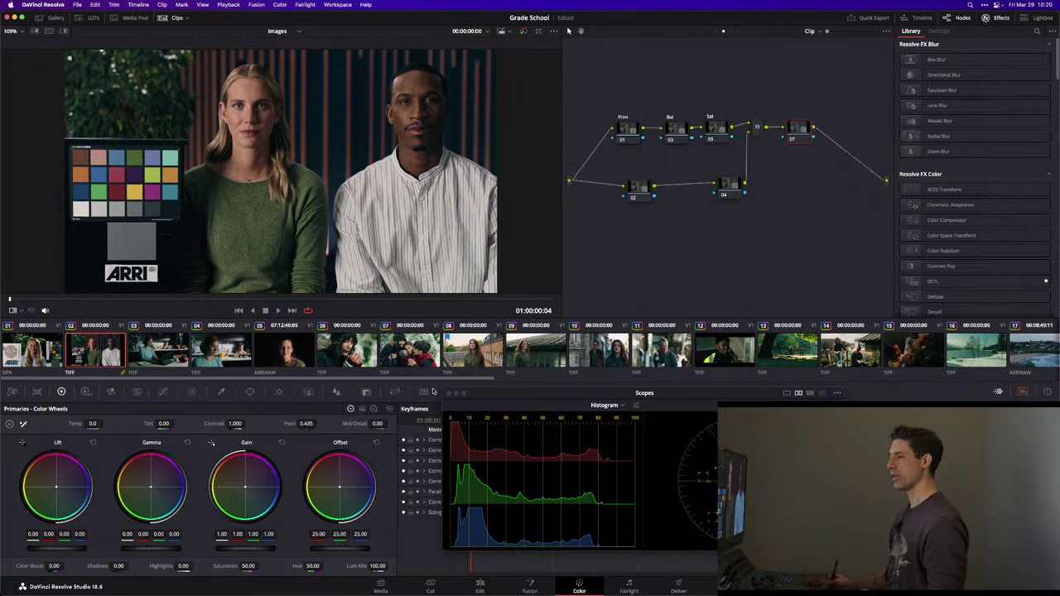
drag(473, 395, 510, 402)
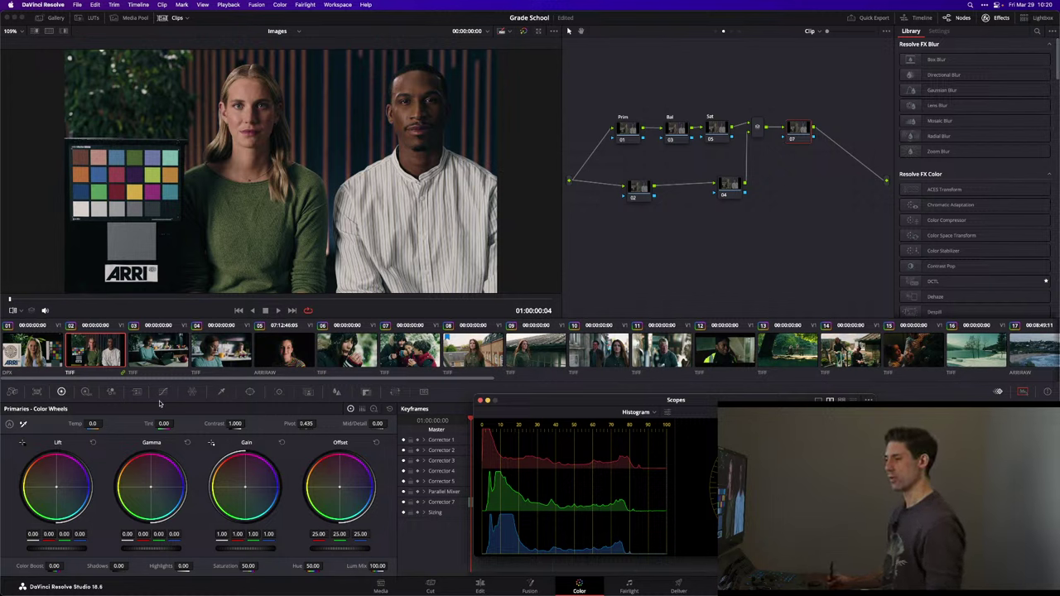
- Enable the Color Chart overlay in the viewer and fit its corners roughly onto the chart beside the woman
click(18, 311)
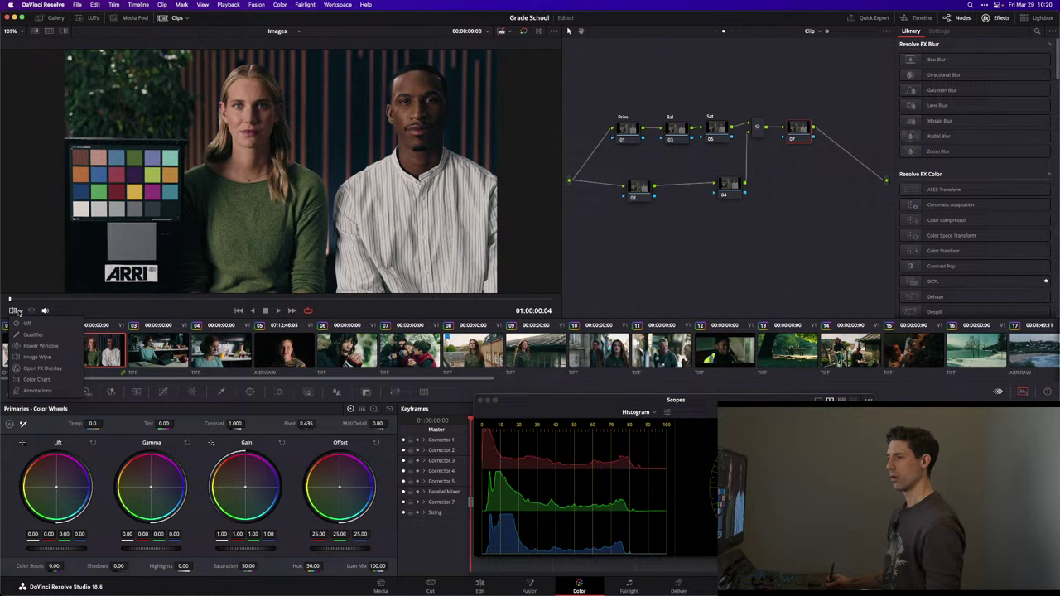
click(36, 379)
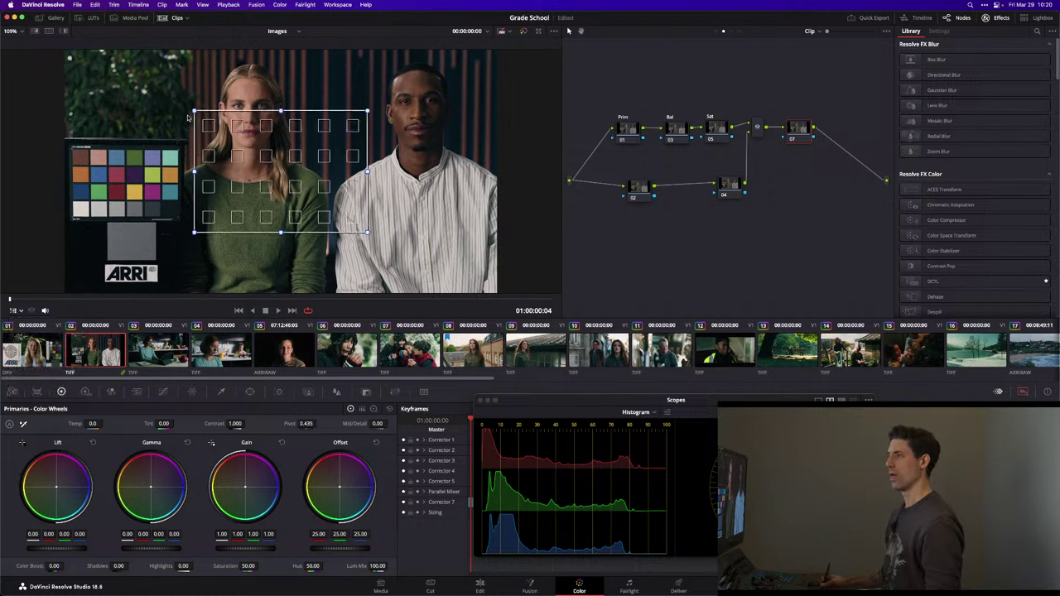
drag(195, 113, 69, 143)
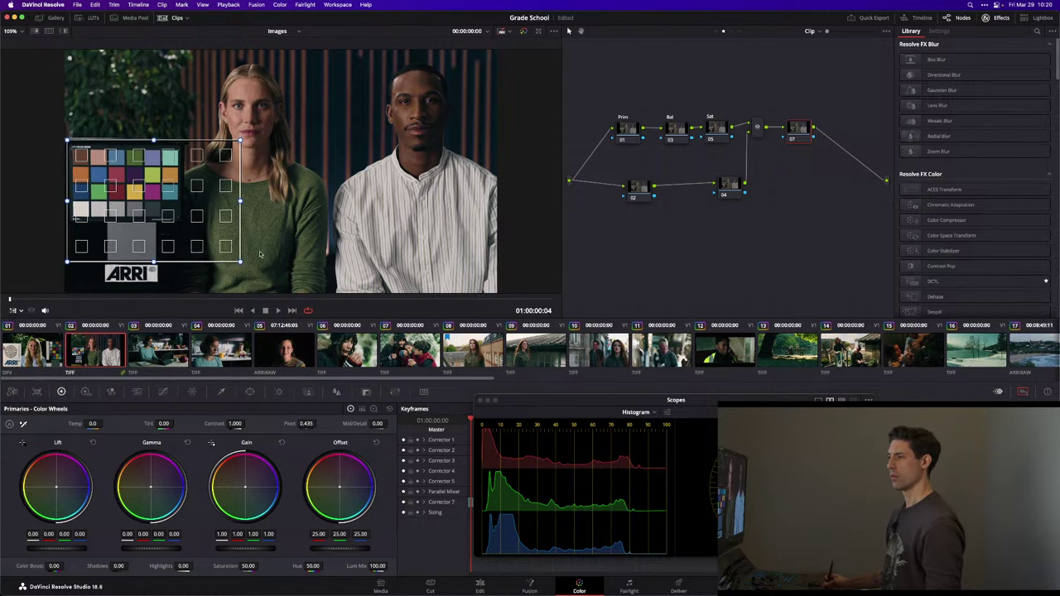
drag(240, 261, 166, 214)
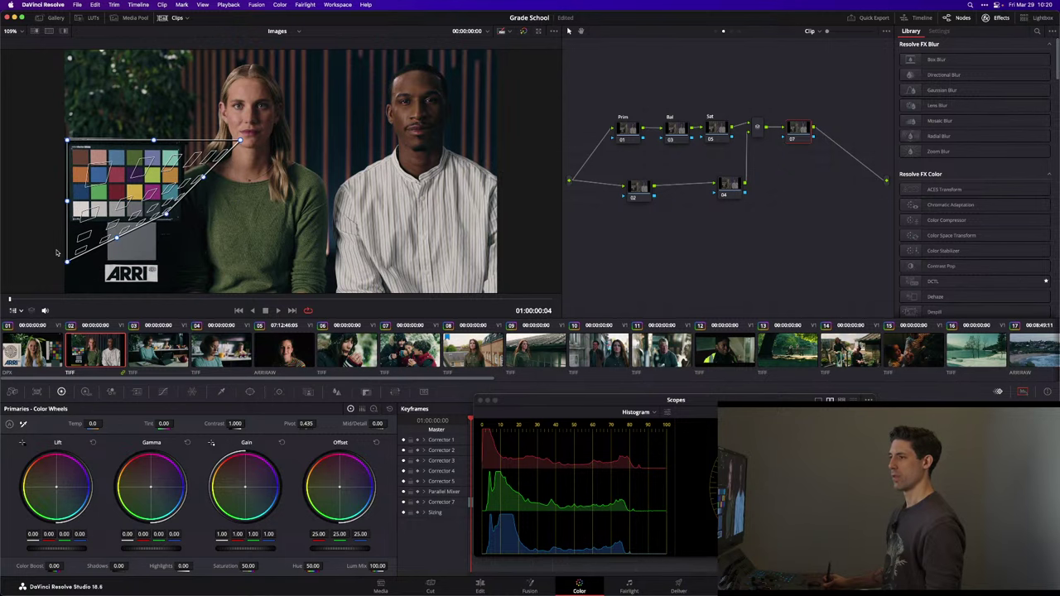
drag(67, 261, 73, 217)
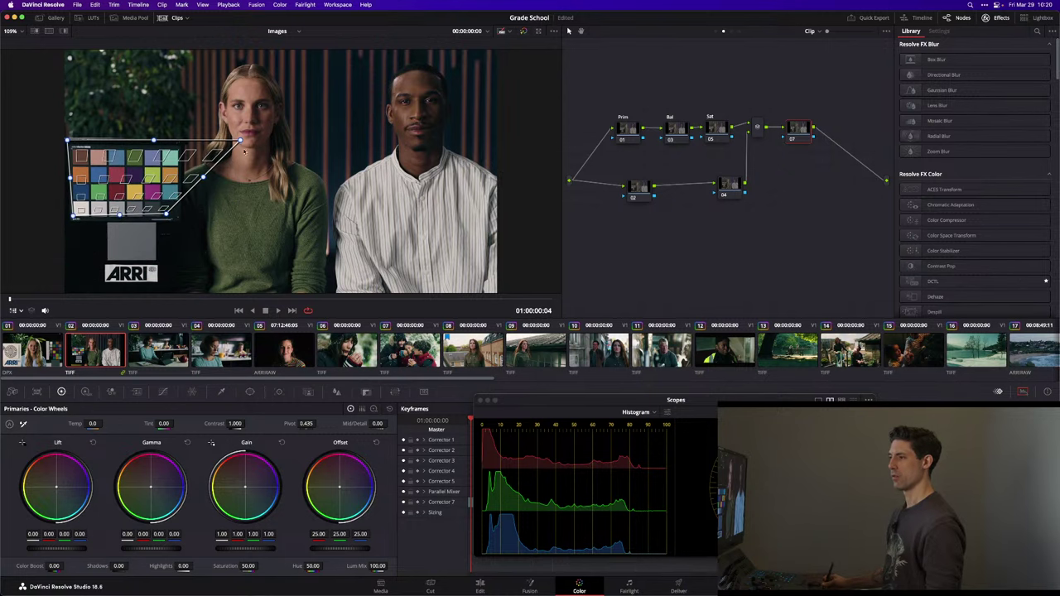
drag(239, 141, 177, 152)
- Fine-tune the chart overlay's corners so every sample box sits inside its color patch, and check the alignment up close
drag(168, 212, 177, 217)
drag(67, 140, 70, 148)
drag(73, 215, 69, 218)
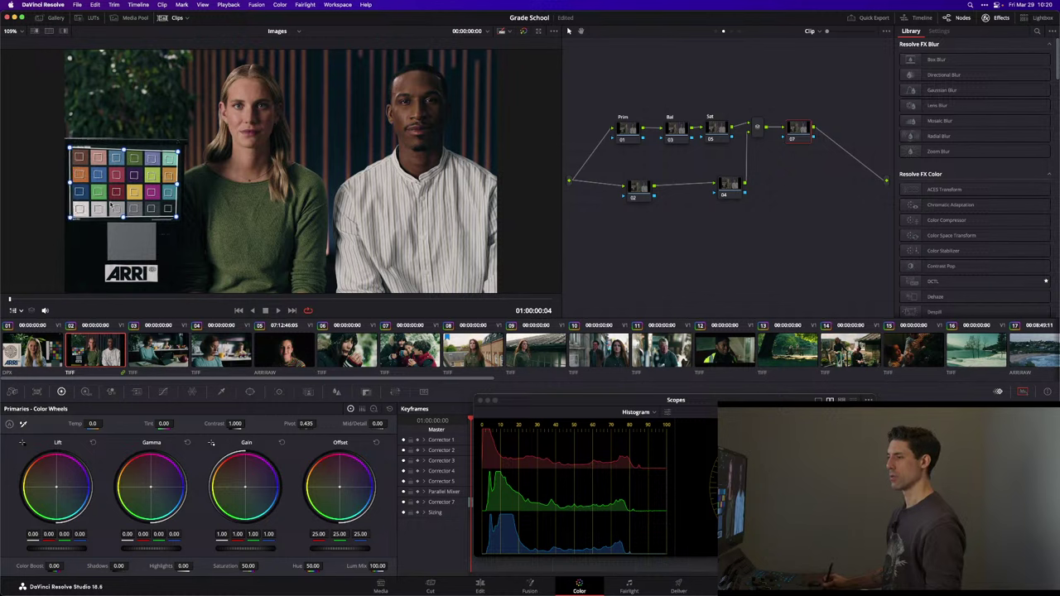
drag(179, 151, 178, 149)
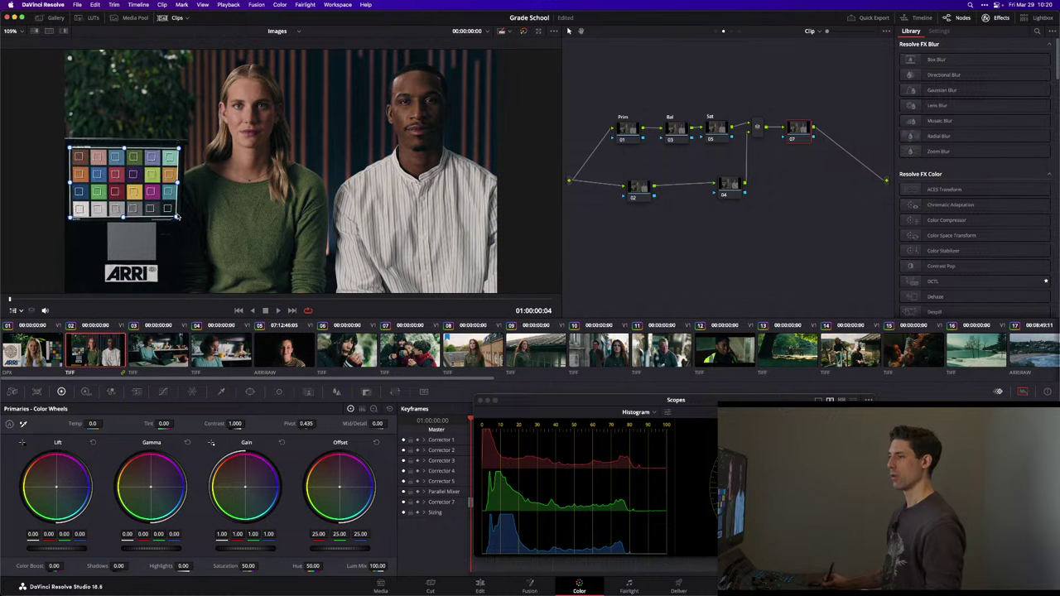
drag(179, 217, 177, 221)
scroll(177, 220, up, 5)
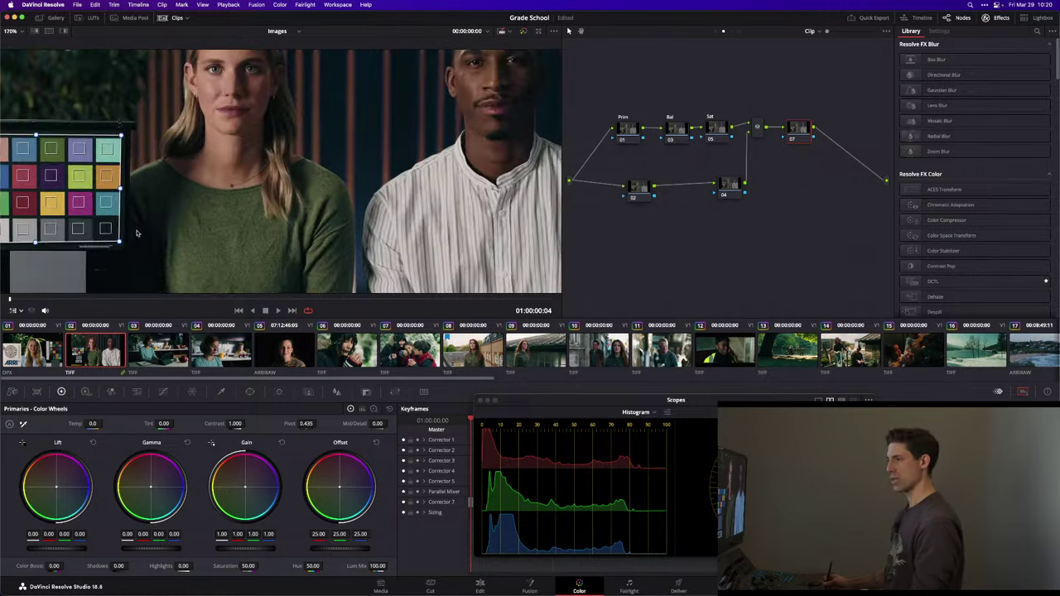
scroll(285, 190, up, 5)
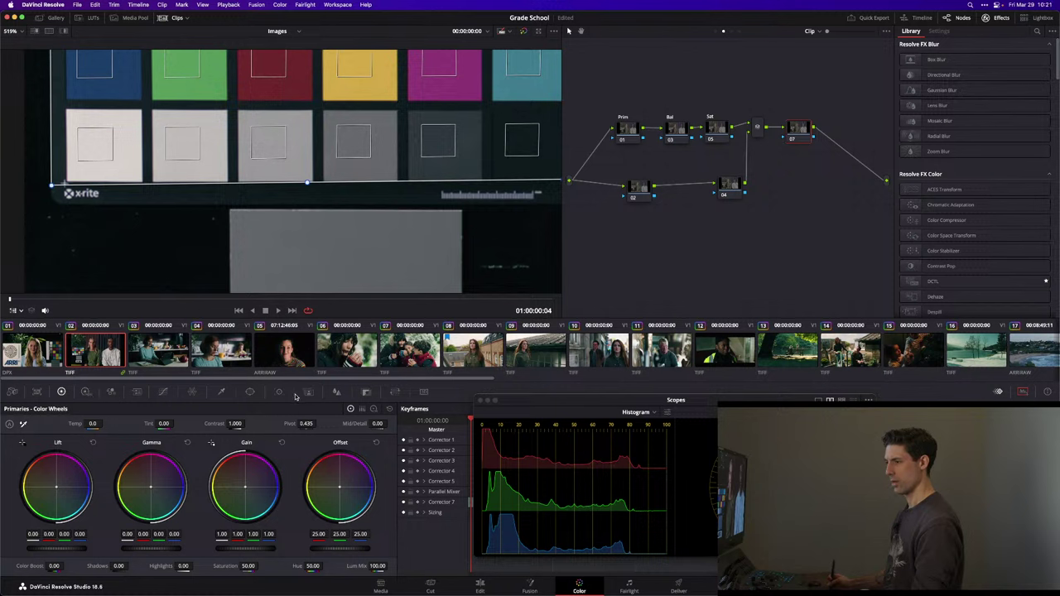
- In Color Match, choose the X-Rite ColorChecker Classic chart and set the source gamma to DaVinci Intermediate
click(37, 393)
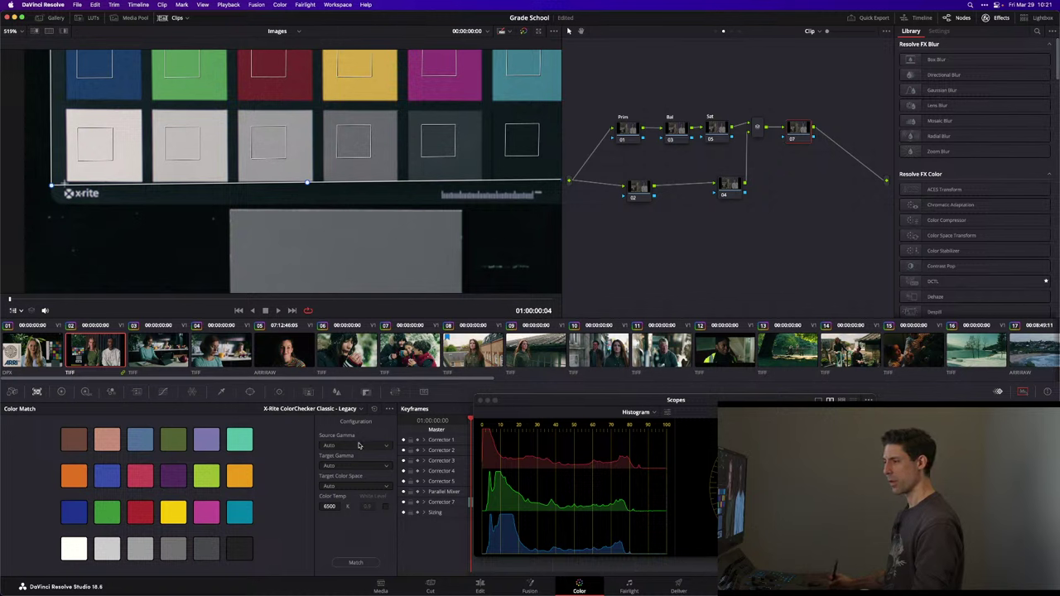
click(340, 410)
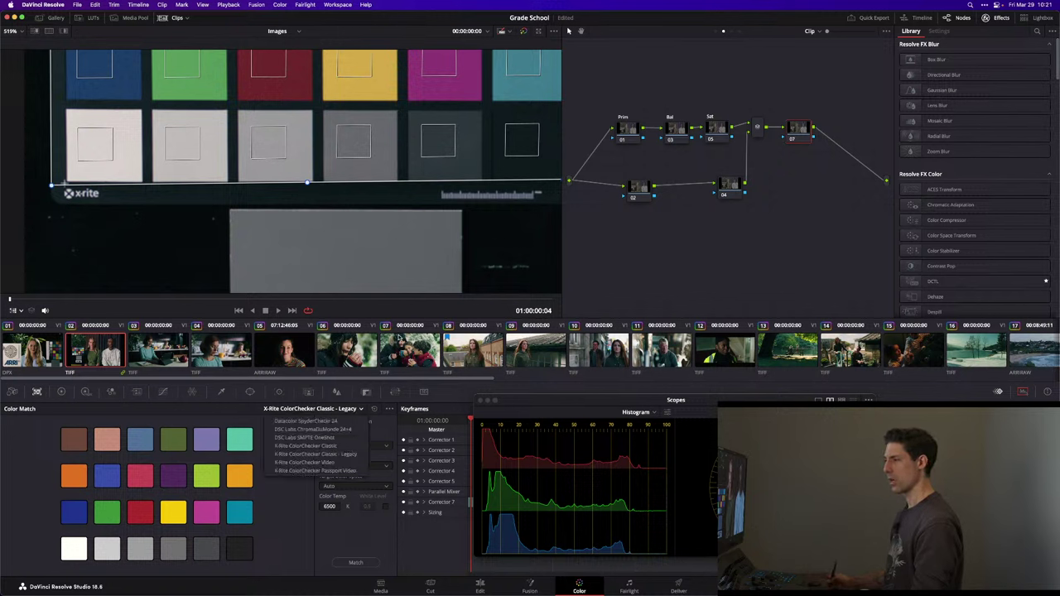
click(352, 447)
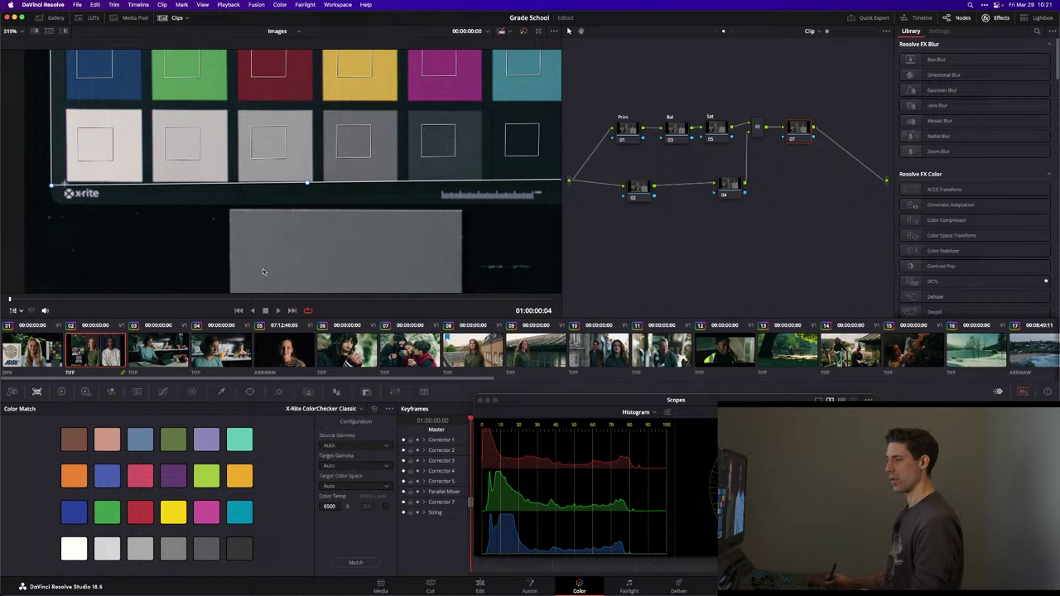
click(345, 445)
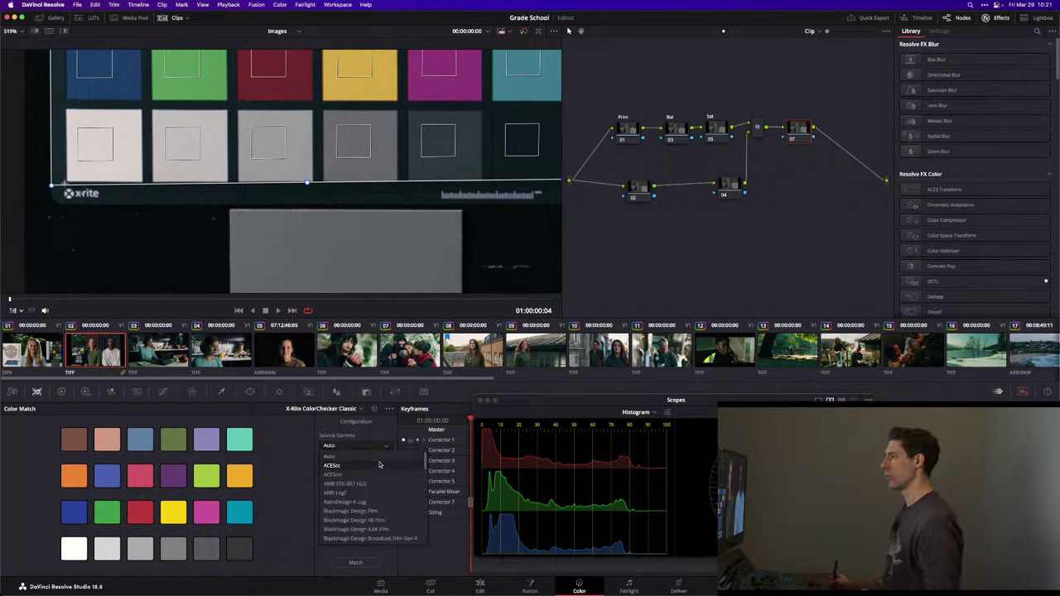
scroll(379, 464, down, 3)
click(364, 539)
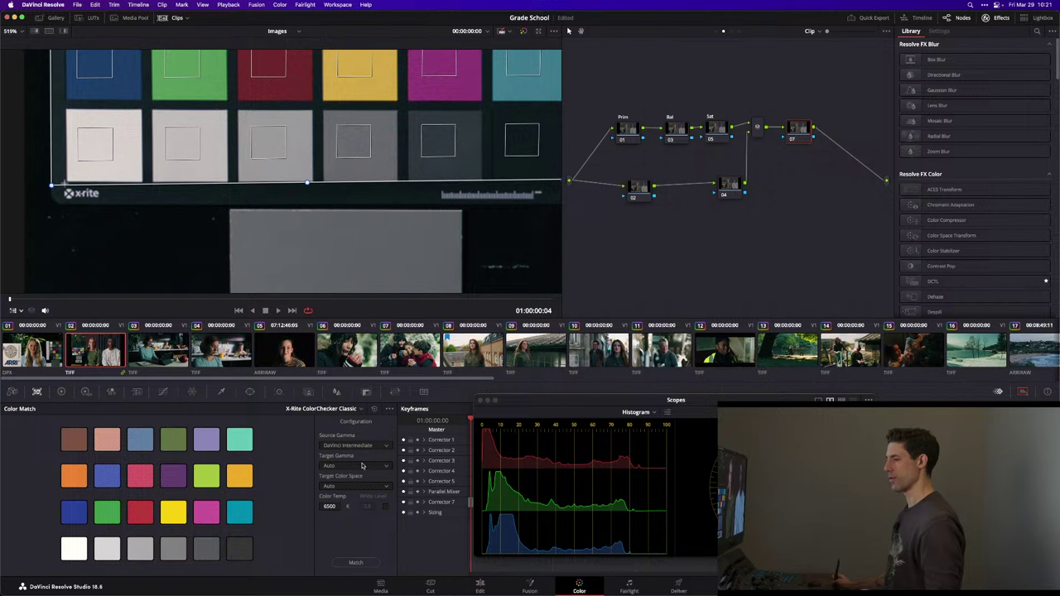
- Set the Color Match target gamma to DaVinci Intermediate and target color space to DaVinci Wide Gamut, and run the match
click(361, 466)
click(370, 562)
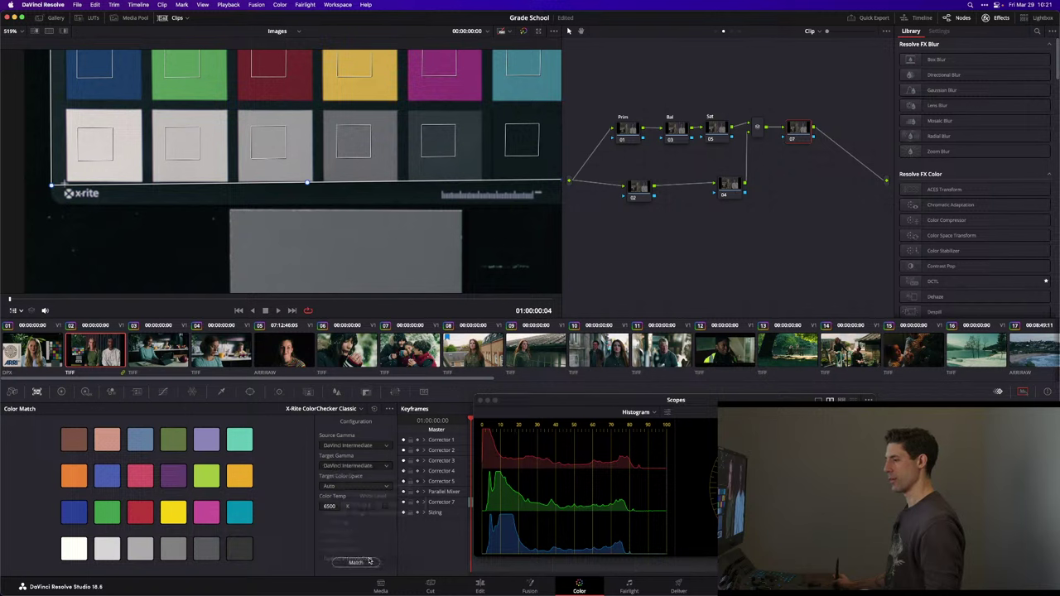
click(372, 488)
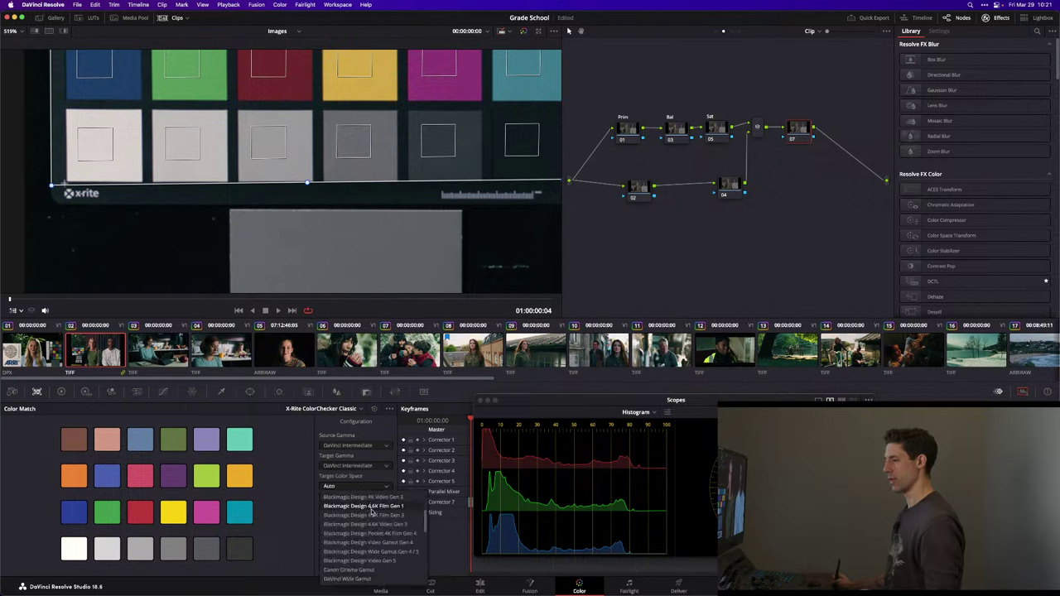
click(379, 579)
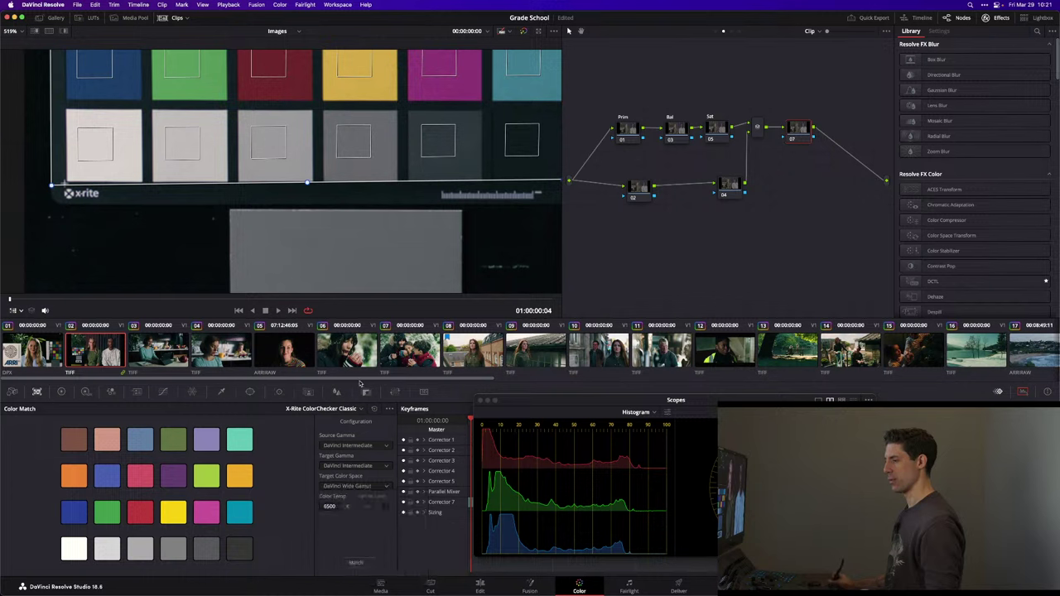
click(356, 562)
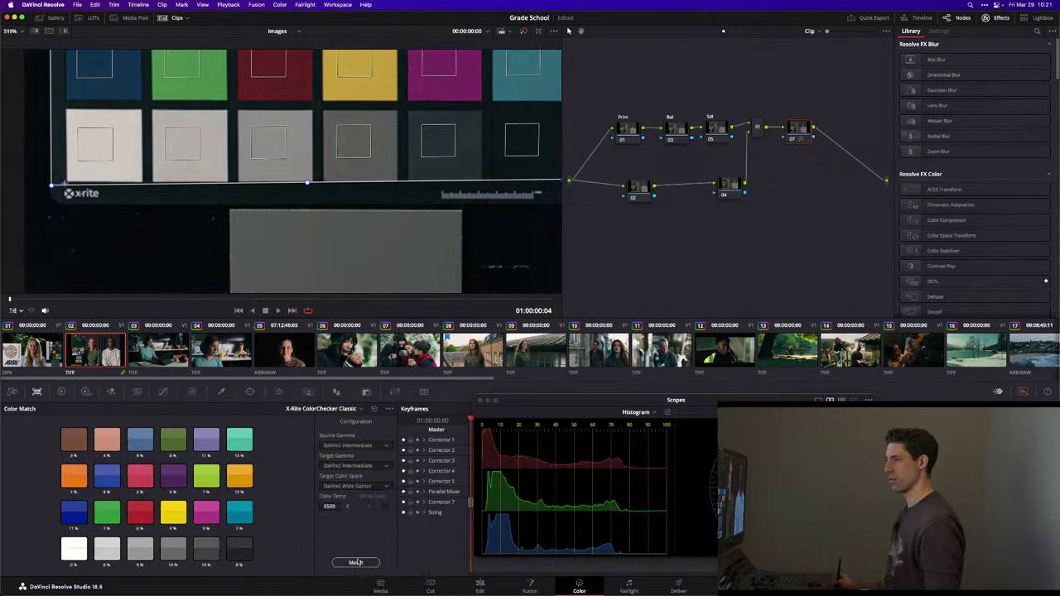
- Toggle the Color Match node off and on repeatedly to compare the full frame with and without the match
key(shift+z)
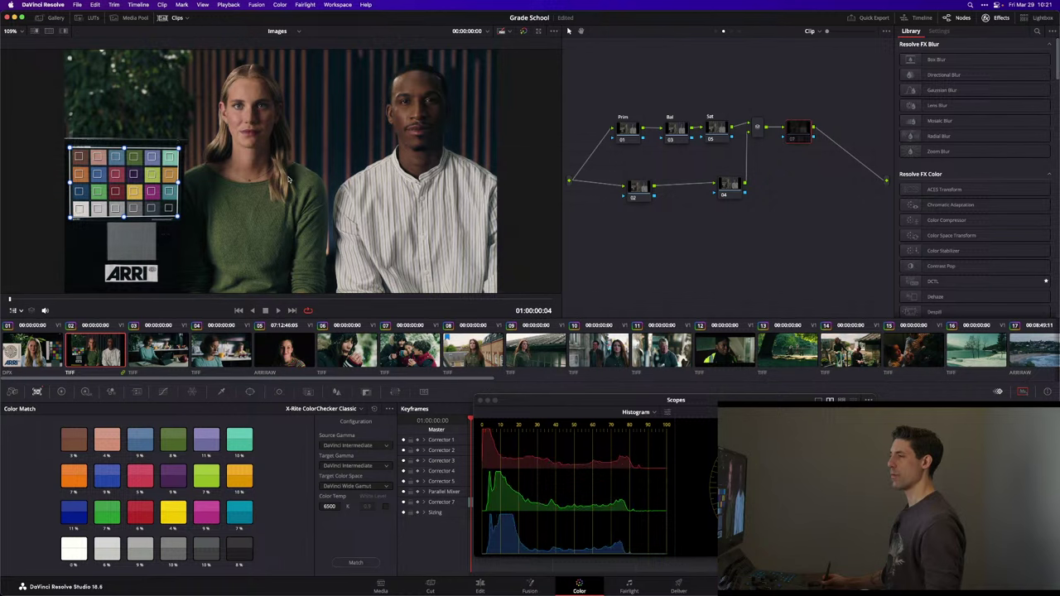
key(ctrl+d)
key(ctrl+d)
key(ctrl+d)
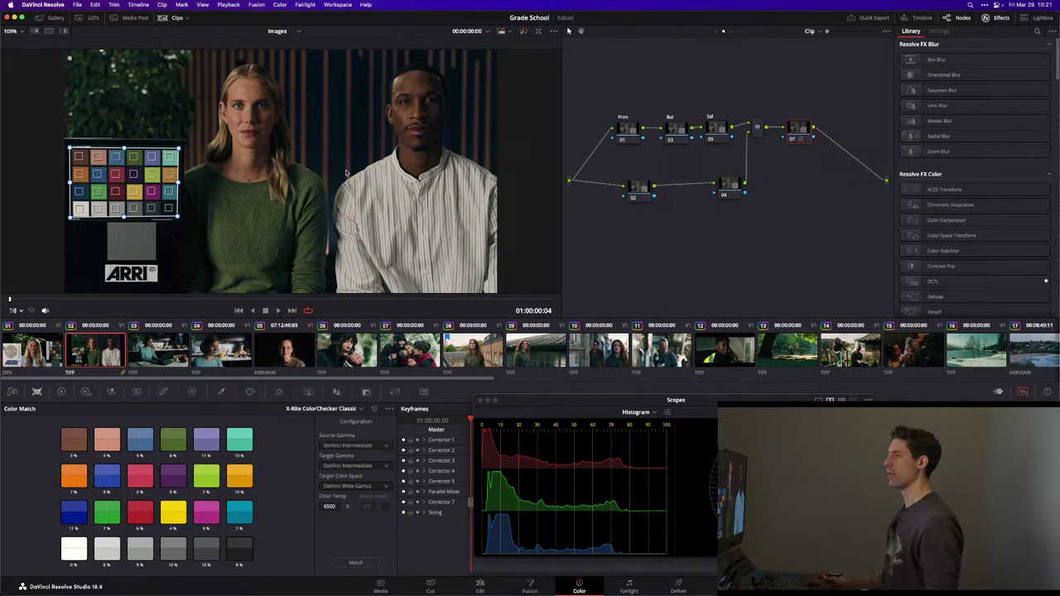
key(ctrl+d)
key(ctrl+d)
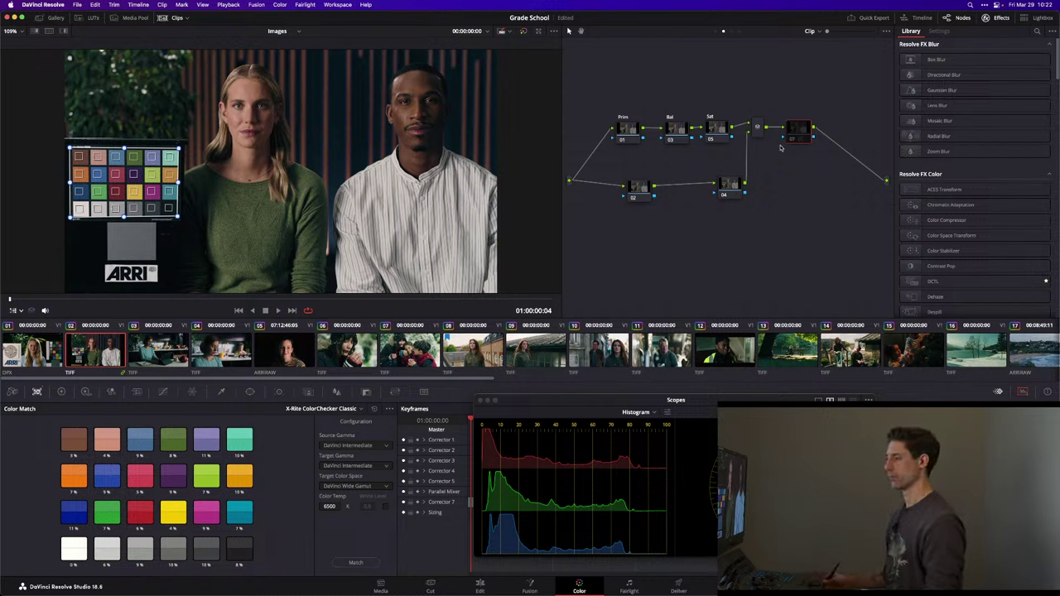
- Shift the matched node slightly, look through the Color Match chart types, and keep X-Rite ColorChecker Classic
drag(800, 131, 811, 131)
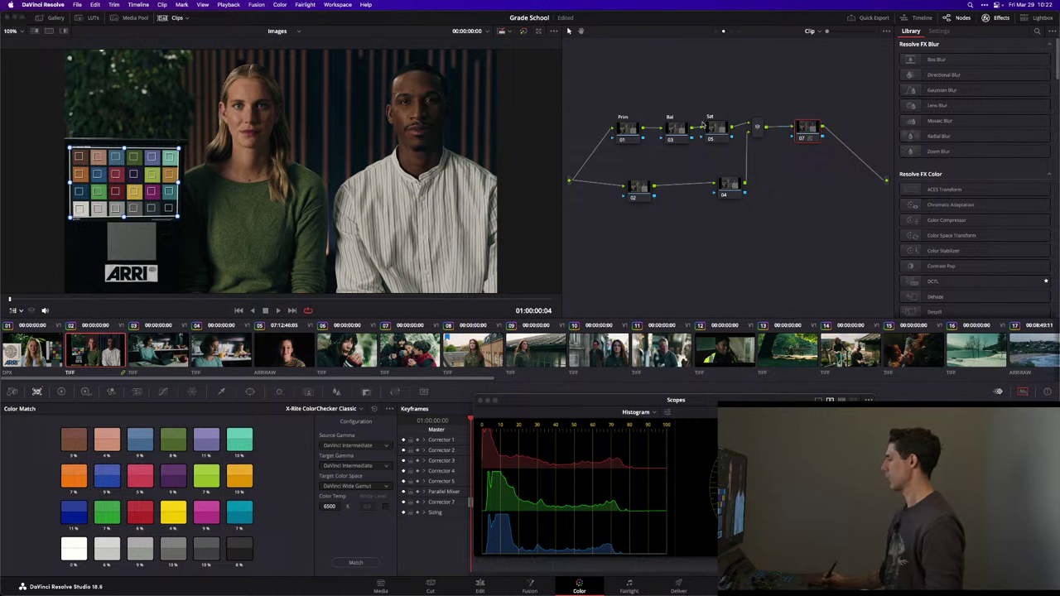
key(super+s)
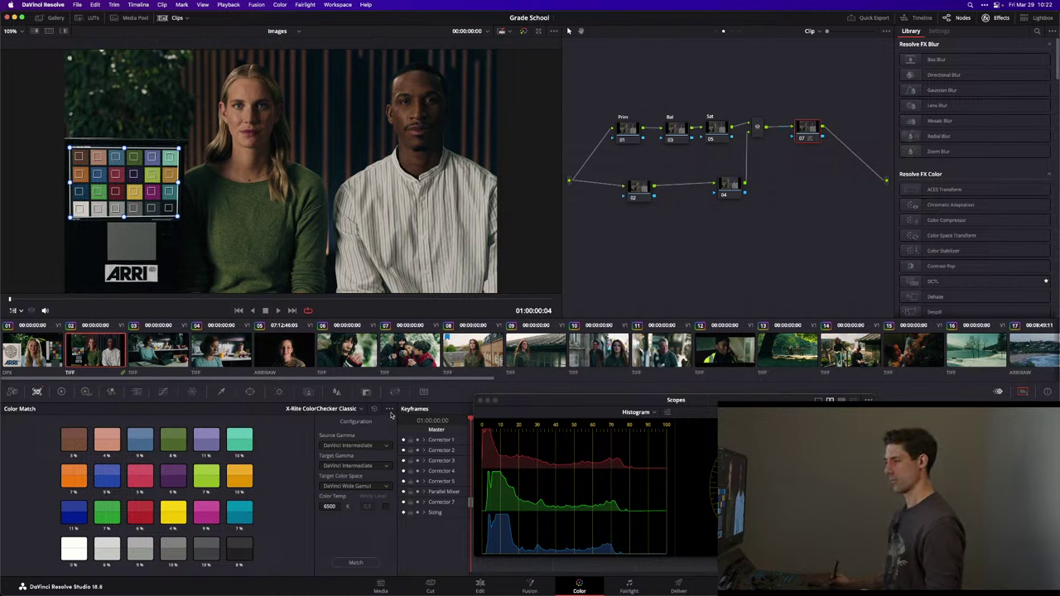
click(364, 446)
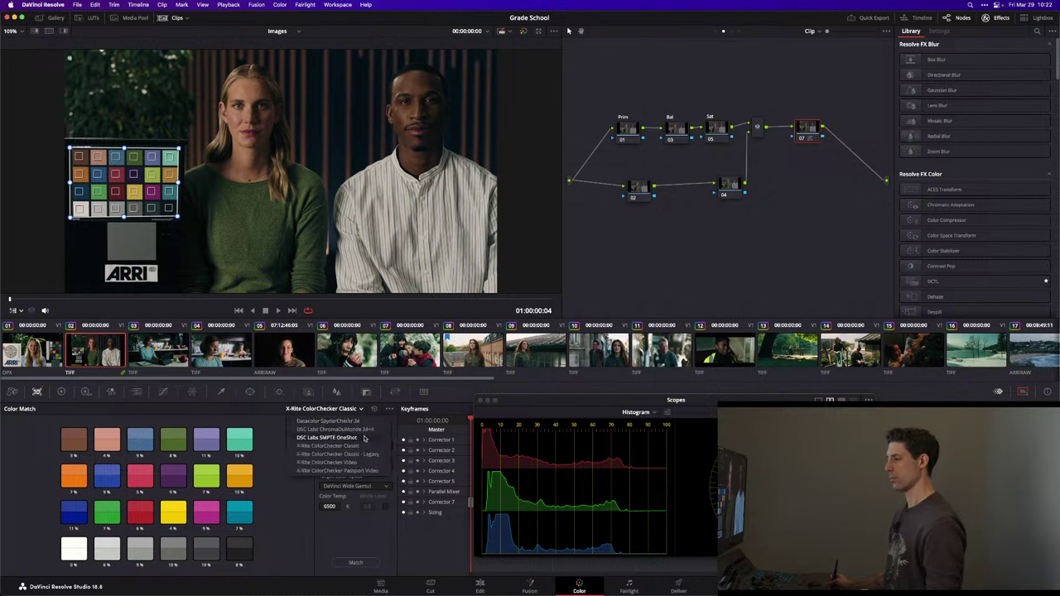
click(371, 448)
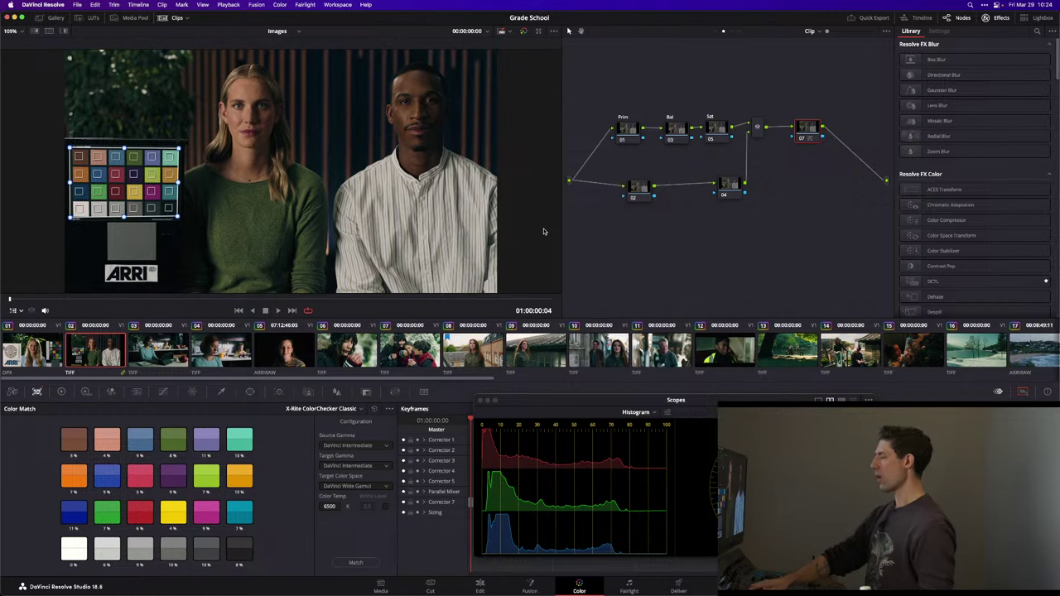
- Delete the color-match node after the parallel mixer, and reset the trial lift, gamma and gain adjustments on the Prim node
key(alt+shift+w)
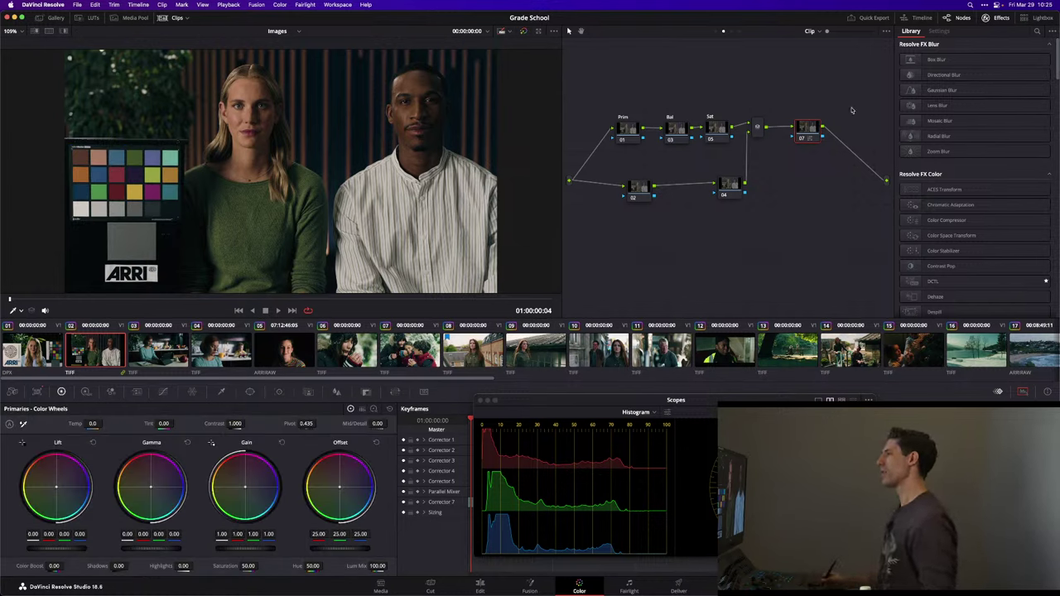
key(Delete)
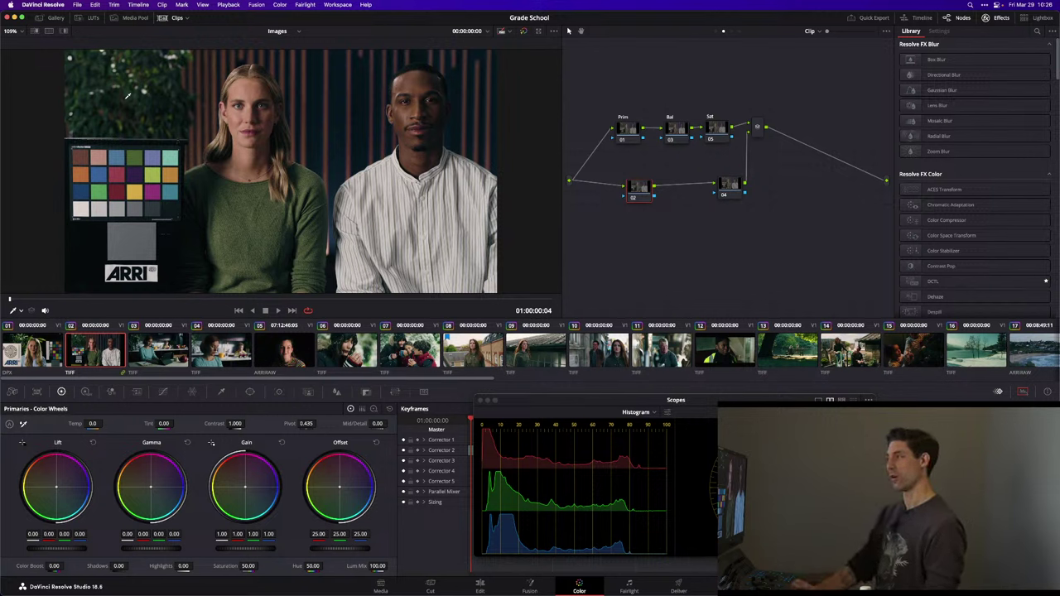
key(shift+semicolon)
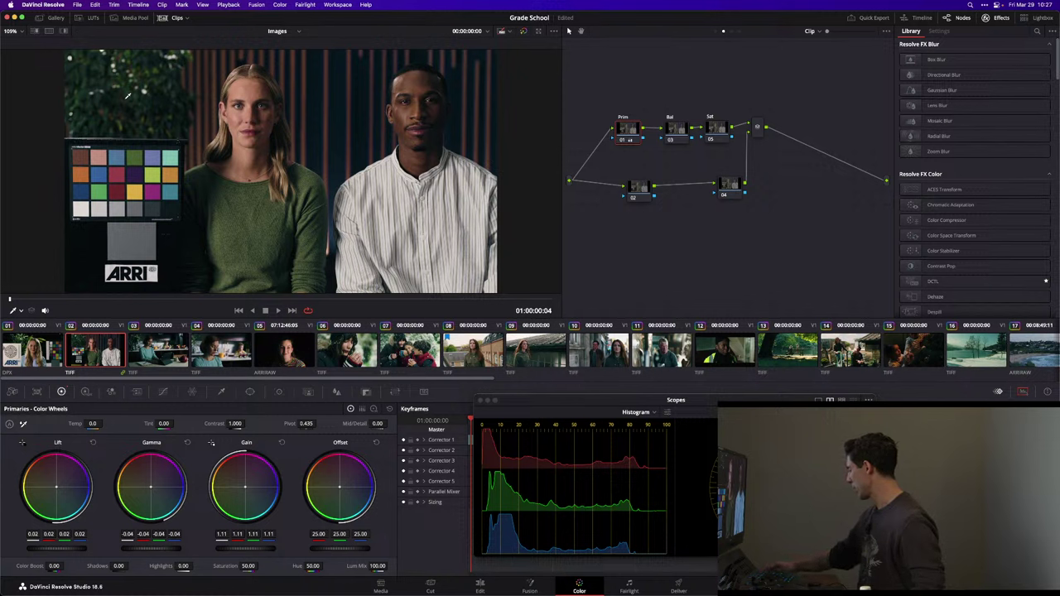
key(shift+Home)
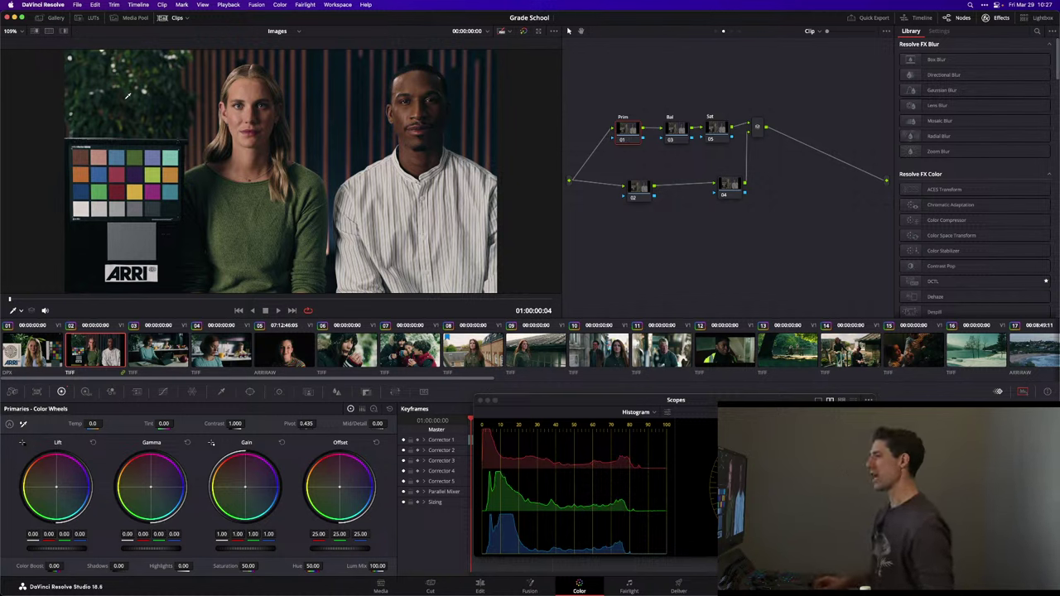
- Insert a serial node after the Prim node and label the two nodes Exp and Ratio
key(alt+s)
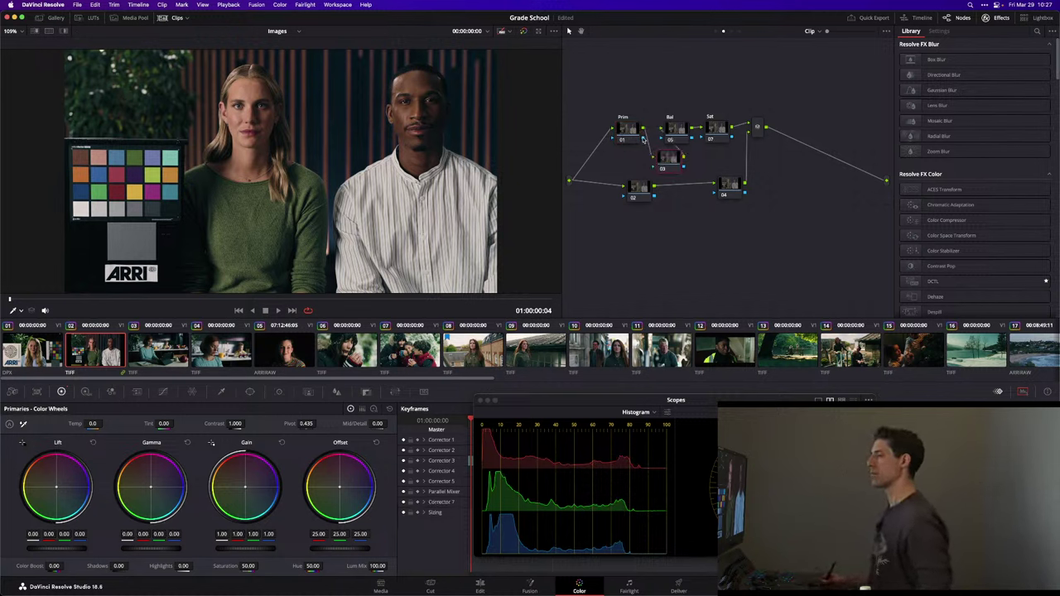
right_click(624, 127)
click(632, 149)
text(Expo)
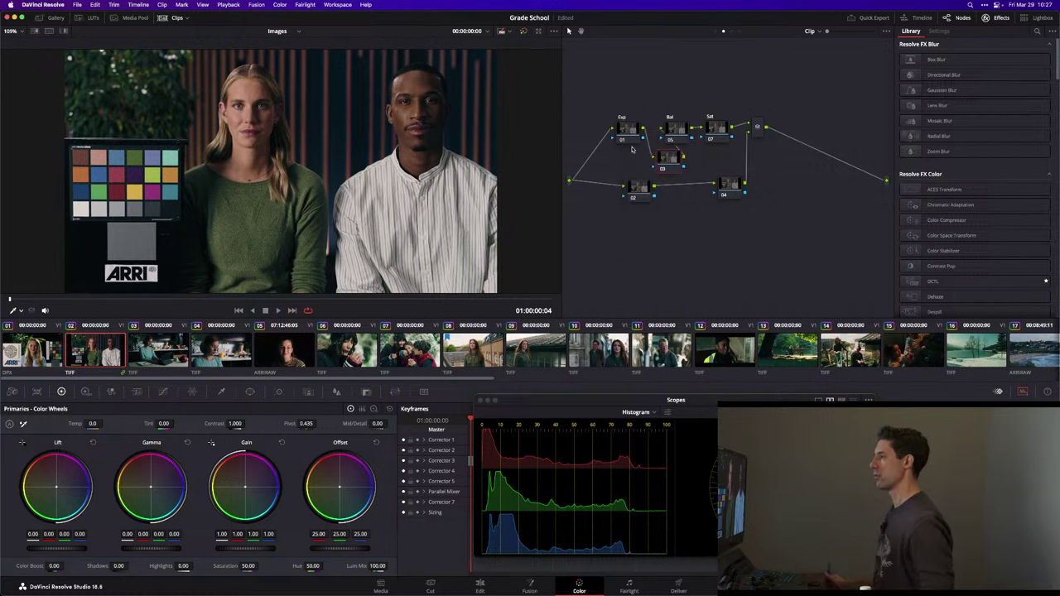
right_click(669, 156)
click(691, 180)
drag(634, 134, 629, 134)
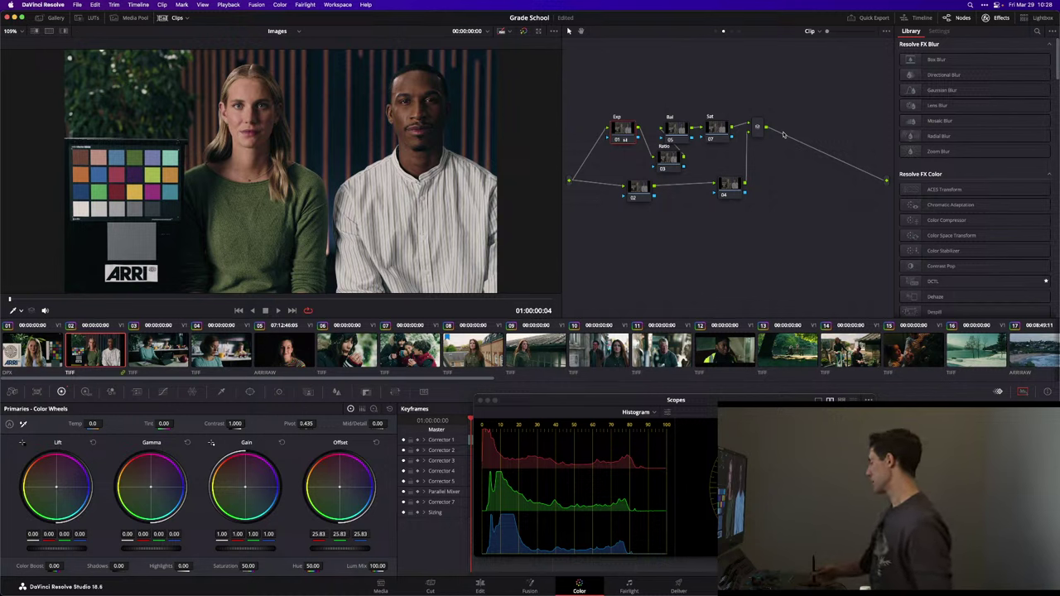
- Show the HDR color wheels and set the Exp node's gamma to Linear
click(85, 391)
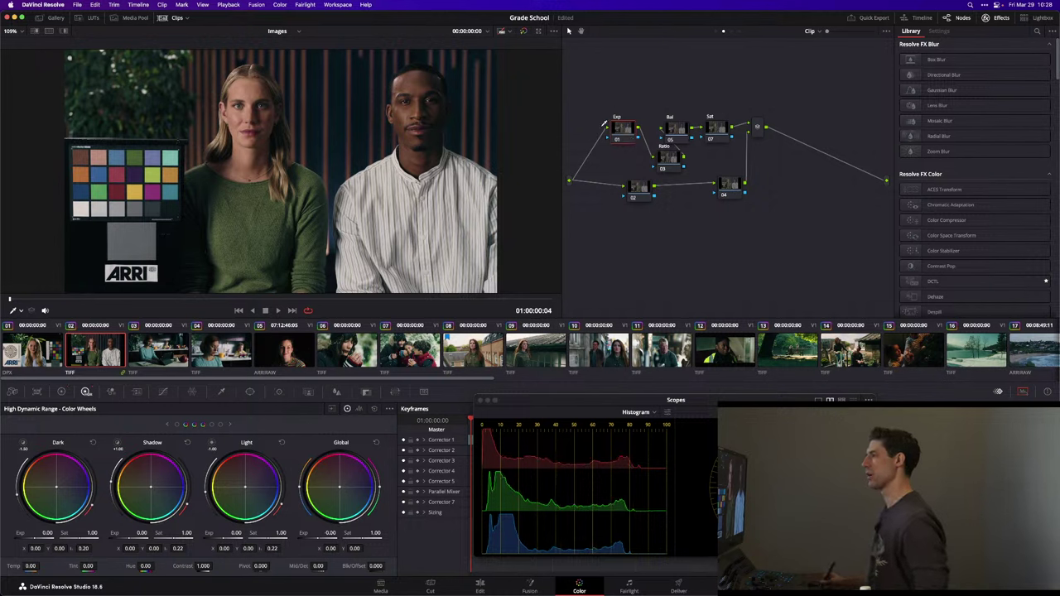
right_click(622, 135)
mouse_move(646, 251)
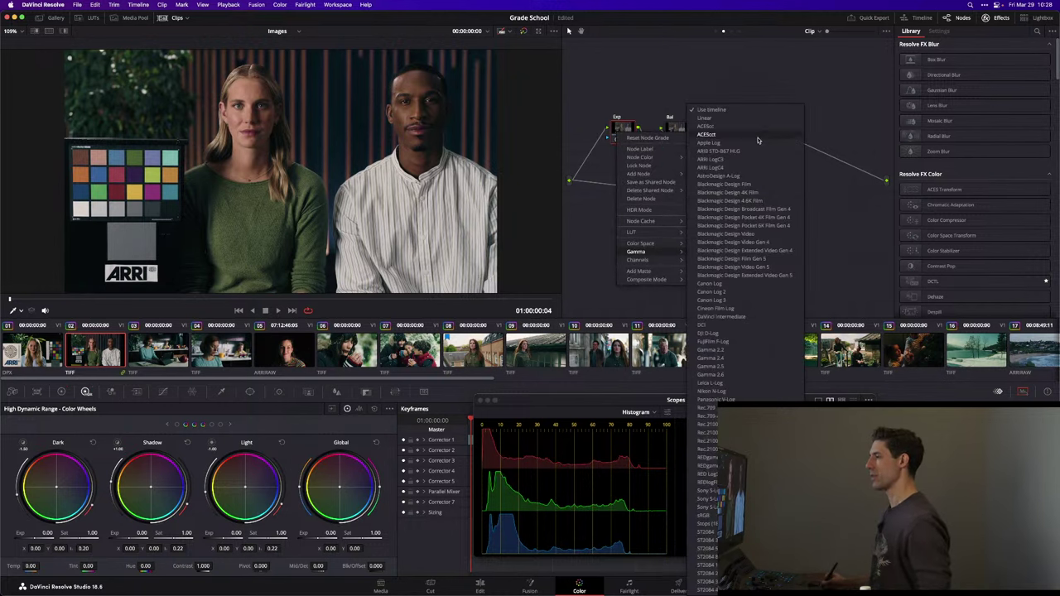
click(775, 117)
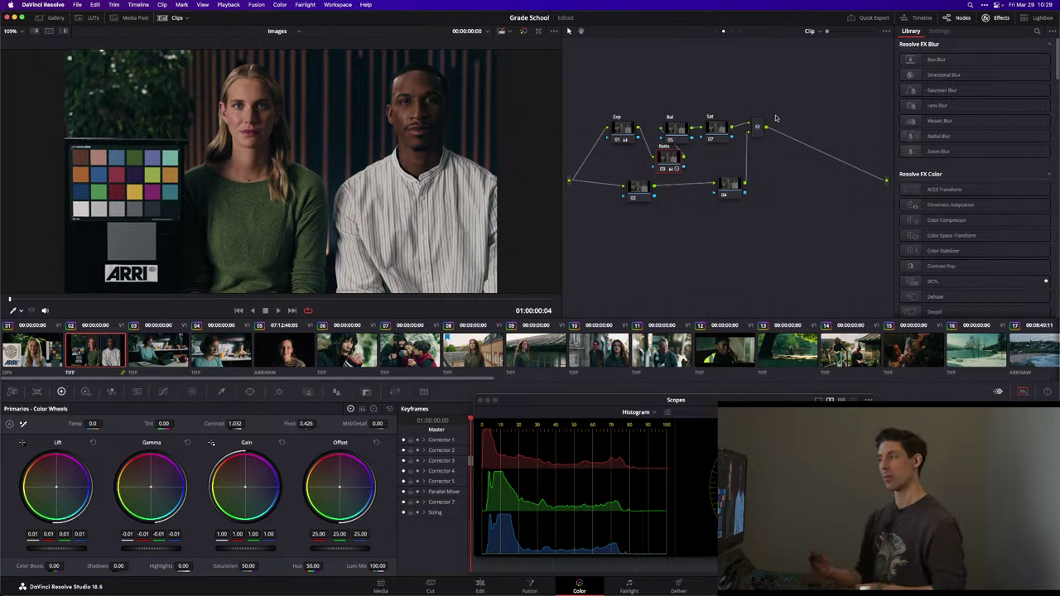
- Delete the Ratio node and reset the grade on the Exp node
drag(670, 146, 656, 147)
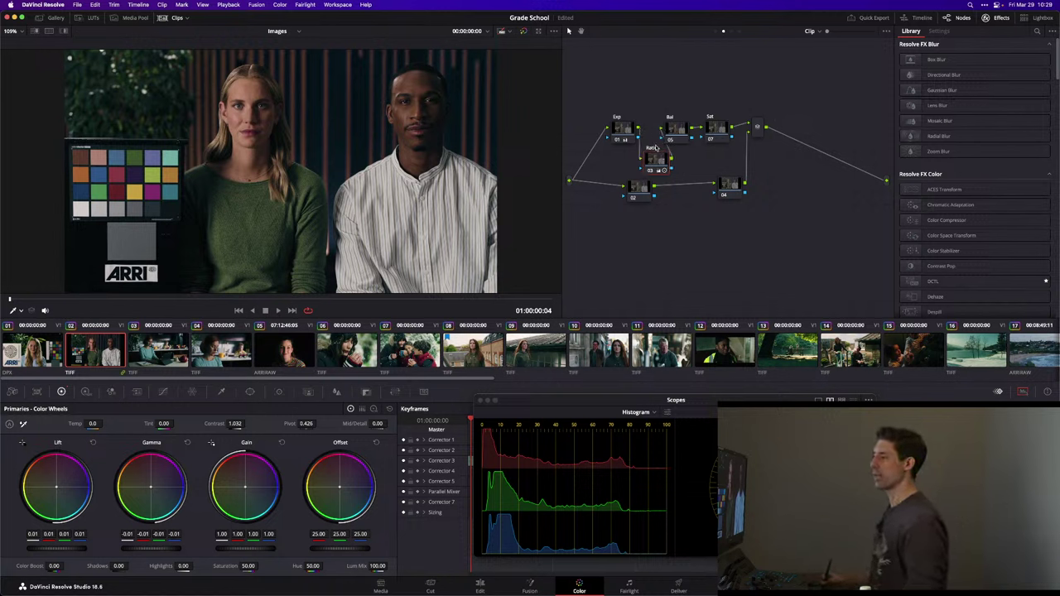
key(Delete)
click(623, 130)
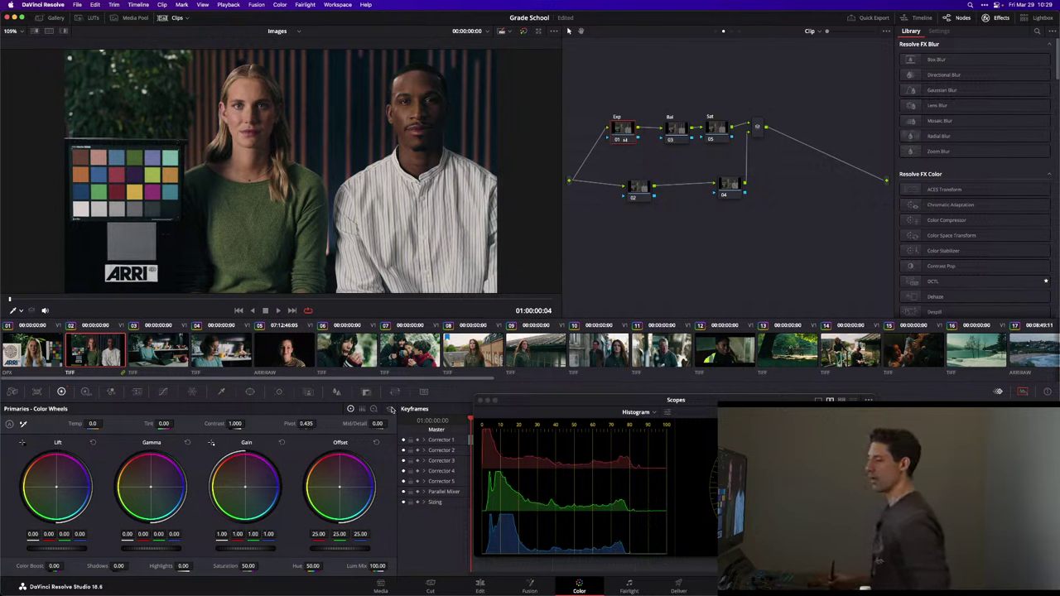
- On the Bal node, set blue lift to -0.02 and red, green and blue gain to 0.98, 1.02 and 1.03
click(676, 131)
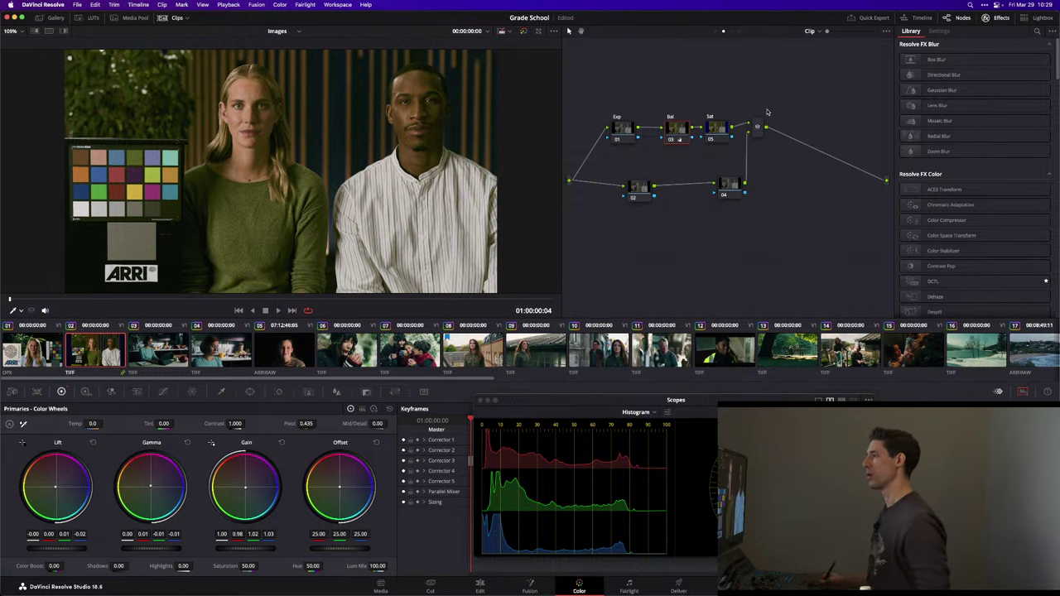
- Add a serial node after the parallel mixer and apply Grayscale Ramp v1.1 from the Utility LUTs to it
key(alt+k)
click(80, 18)
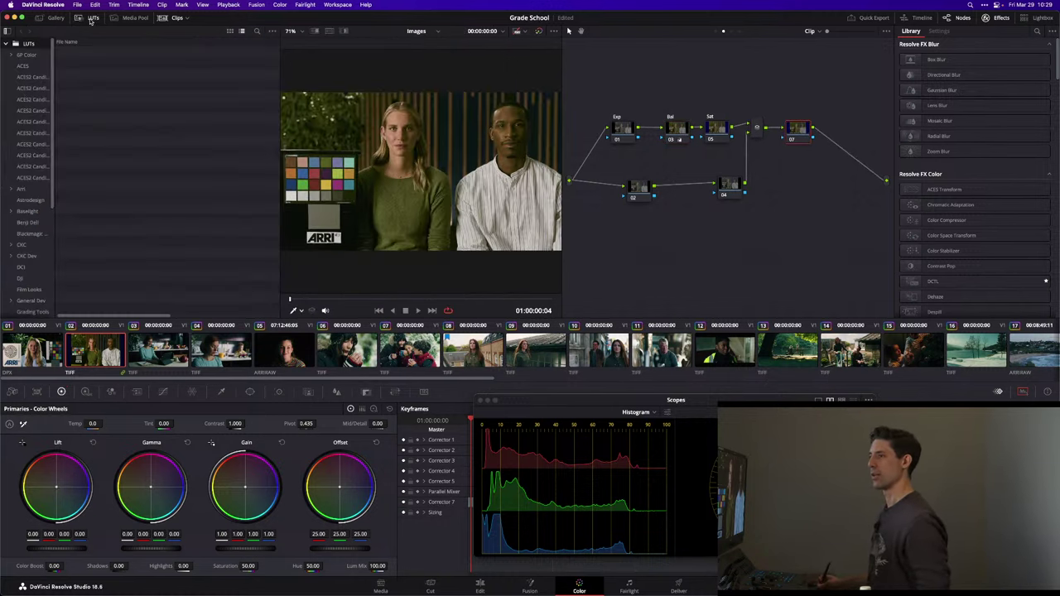
scroll(29, 207, down, 5)
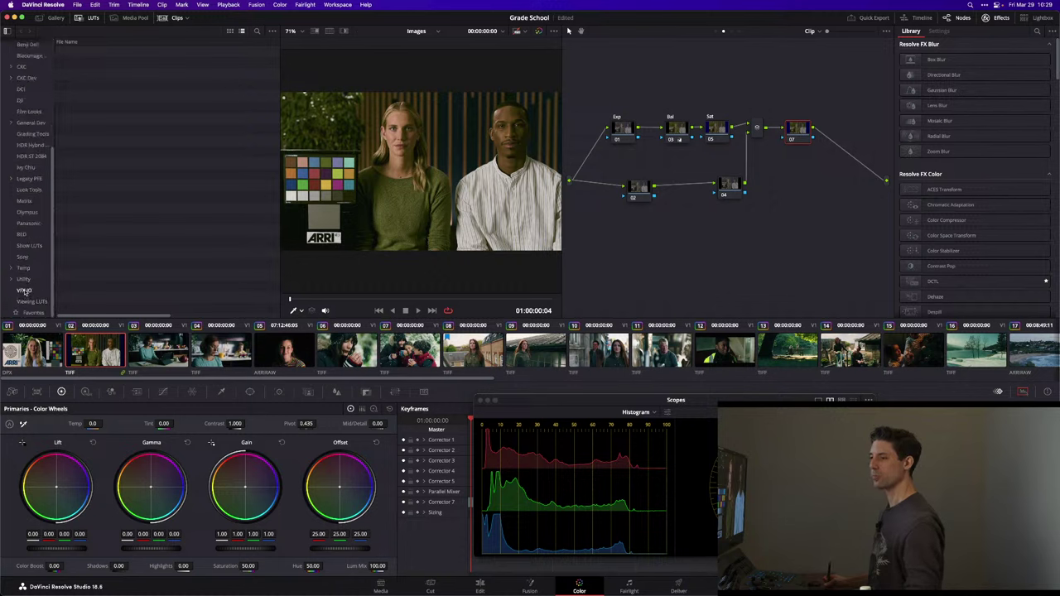
click(23, 279)
double_click(94, 146)
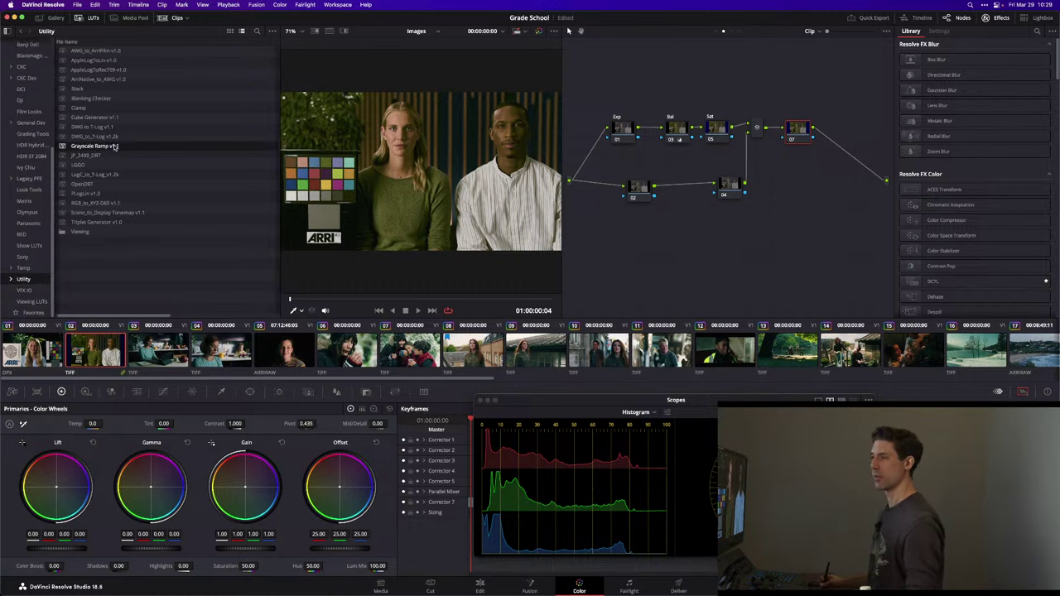
- Move the grayscale ramp node to the start of the tree so it feeds both branches, and switch the scope to Waveform
click(678, 130)
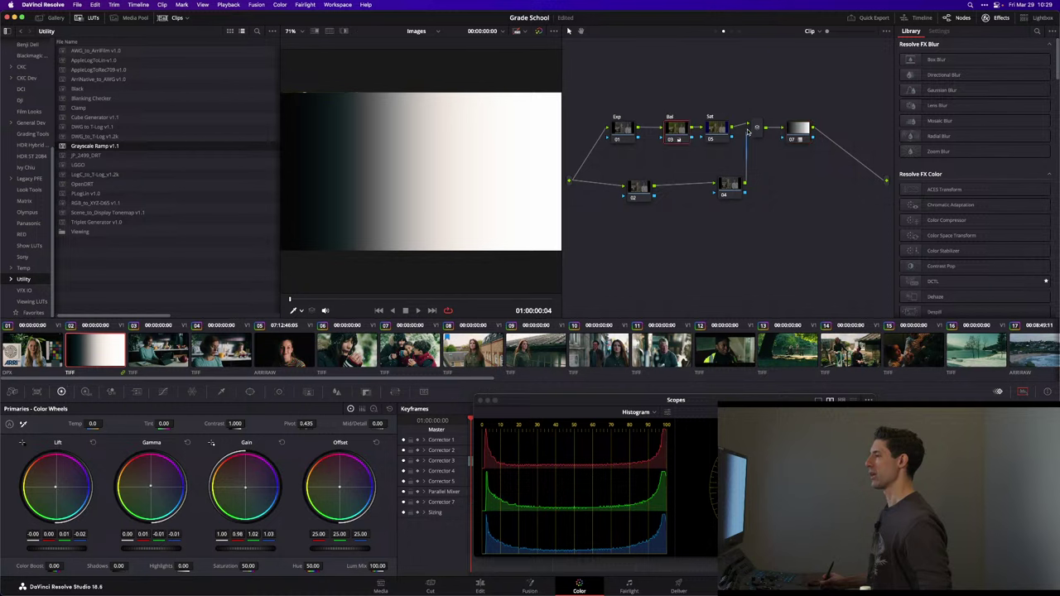
drag(798, 131, 593, 171)
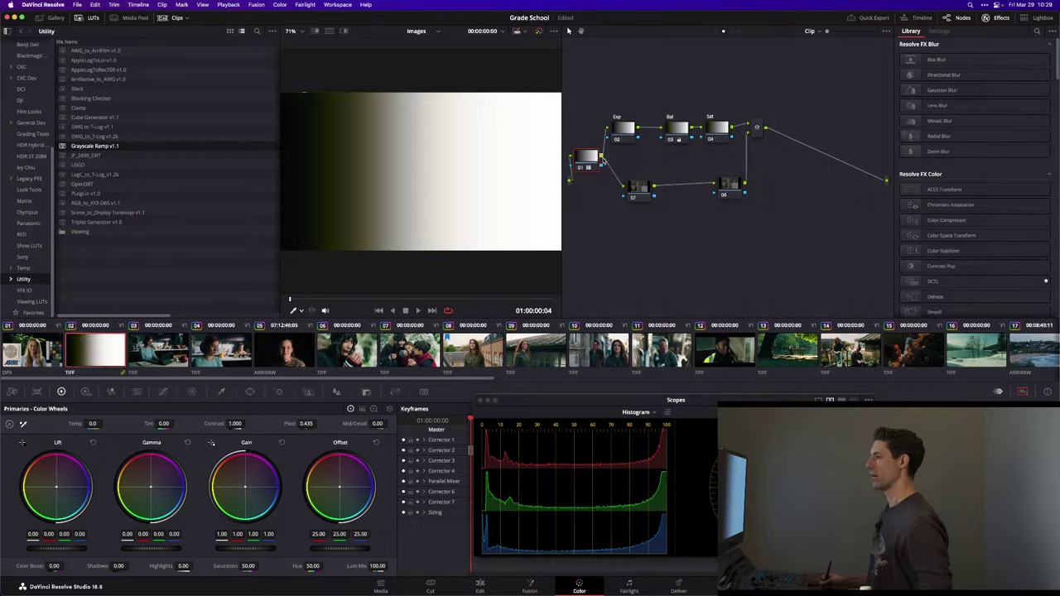
click(637, 412)
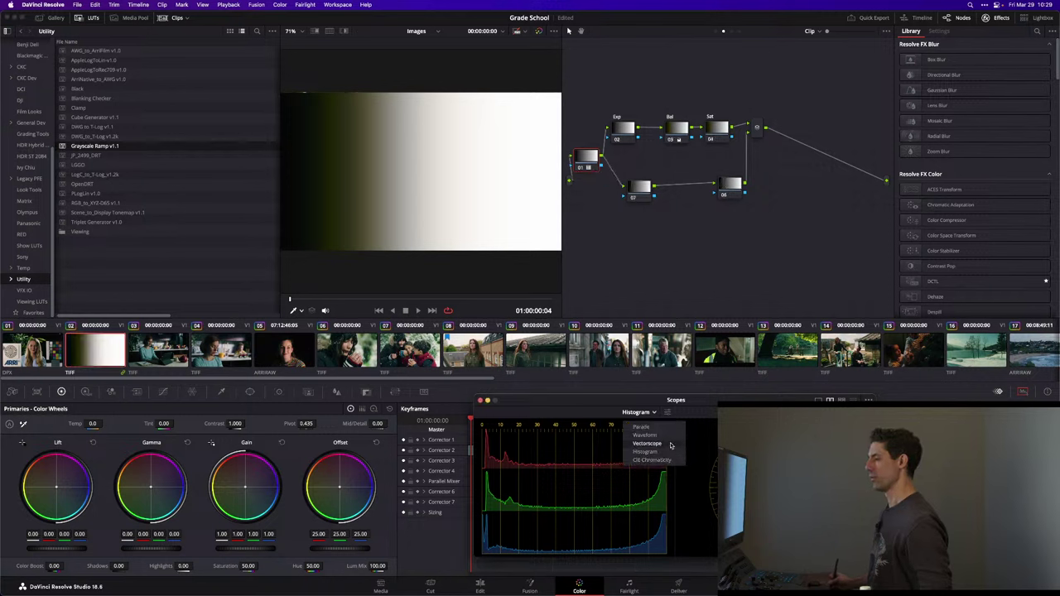
click(654, 426)
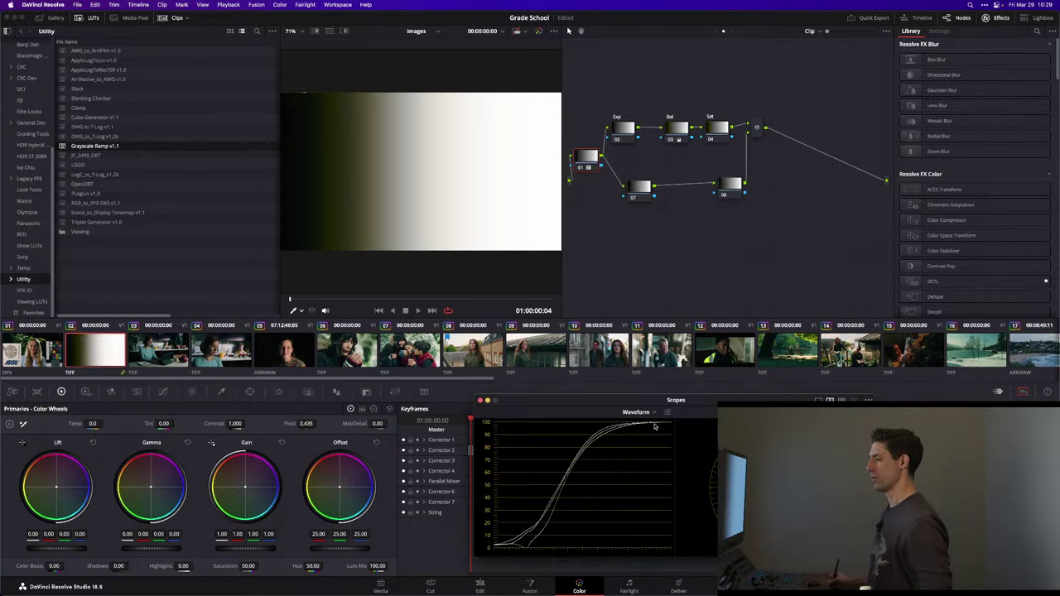
- In the timeline-level node tree, disable the active nodes, including the ACES and 709 conversions and the first node
click(809, 30)
click(815, 15)
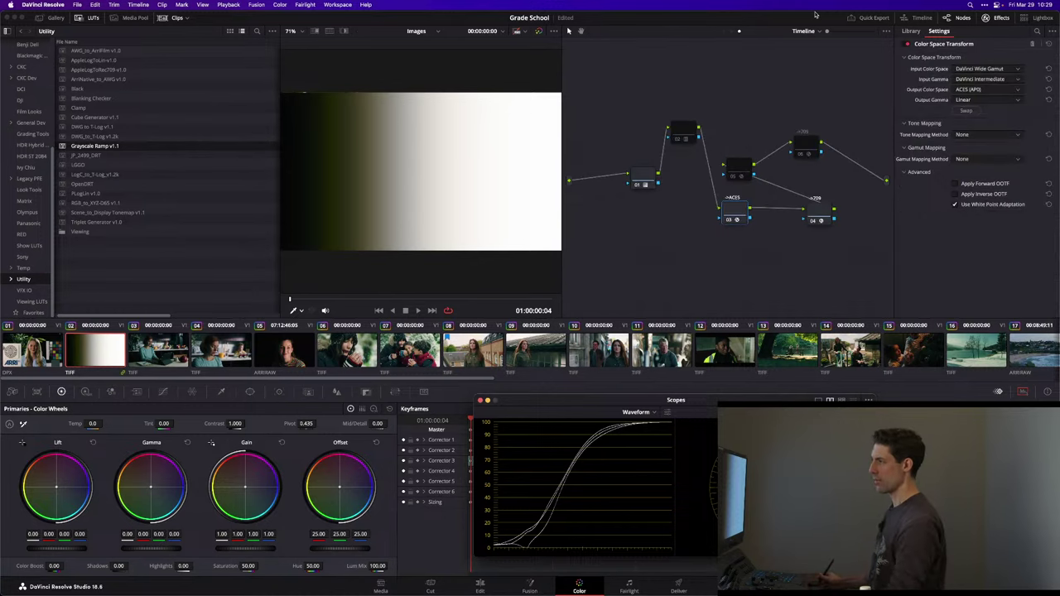
click(816, 210)
click(630, 171)
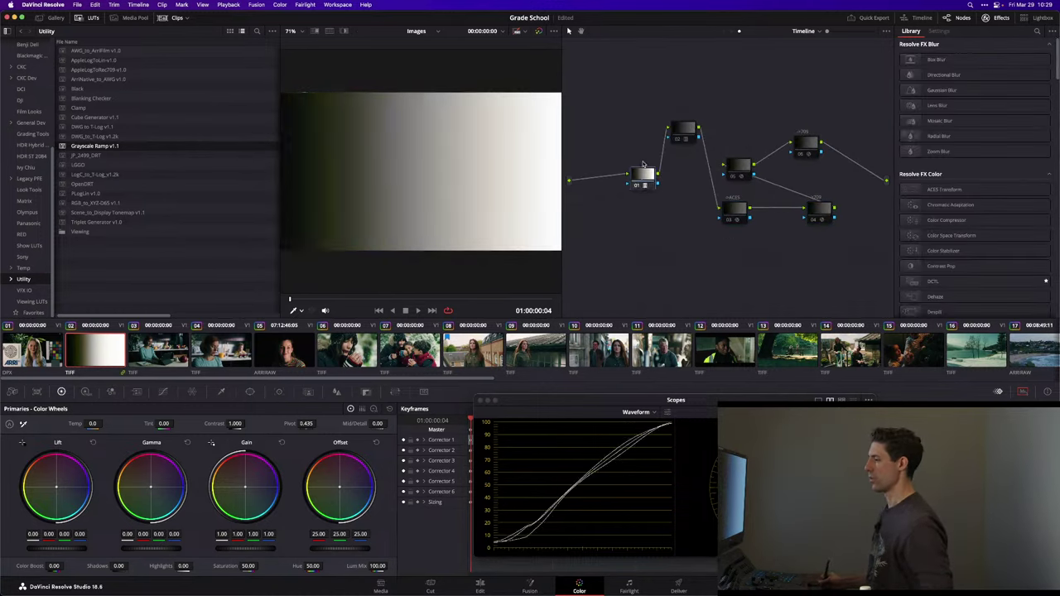
- In the clip's Bal node, set red, green and blue lift to -0.02, 0.02 and 0.03 and gain to 1.11, 0.89 and 0.89
click(723, 31)
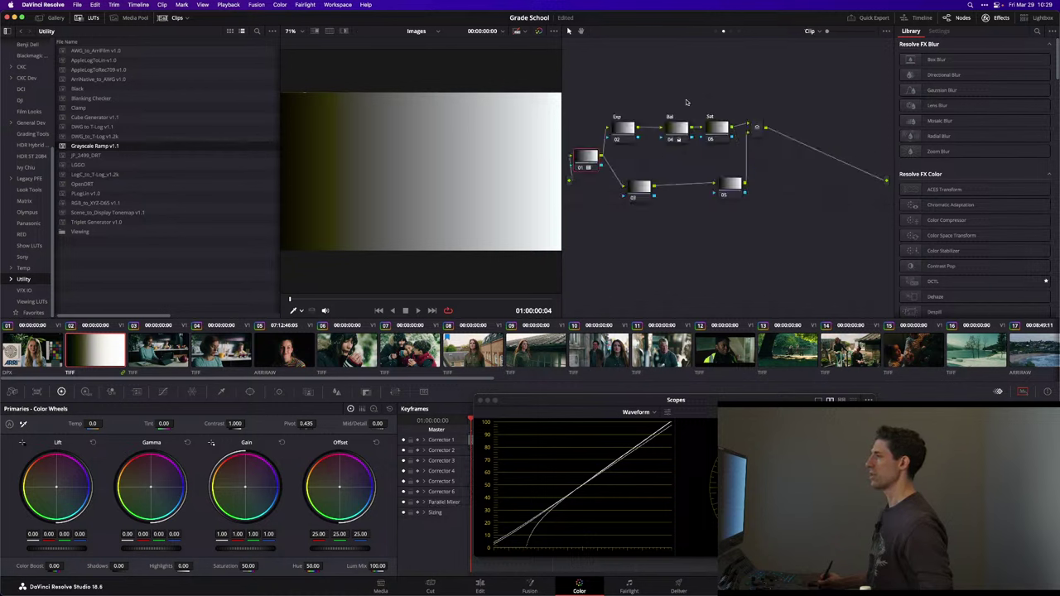
click(672, 130)
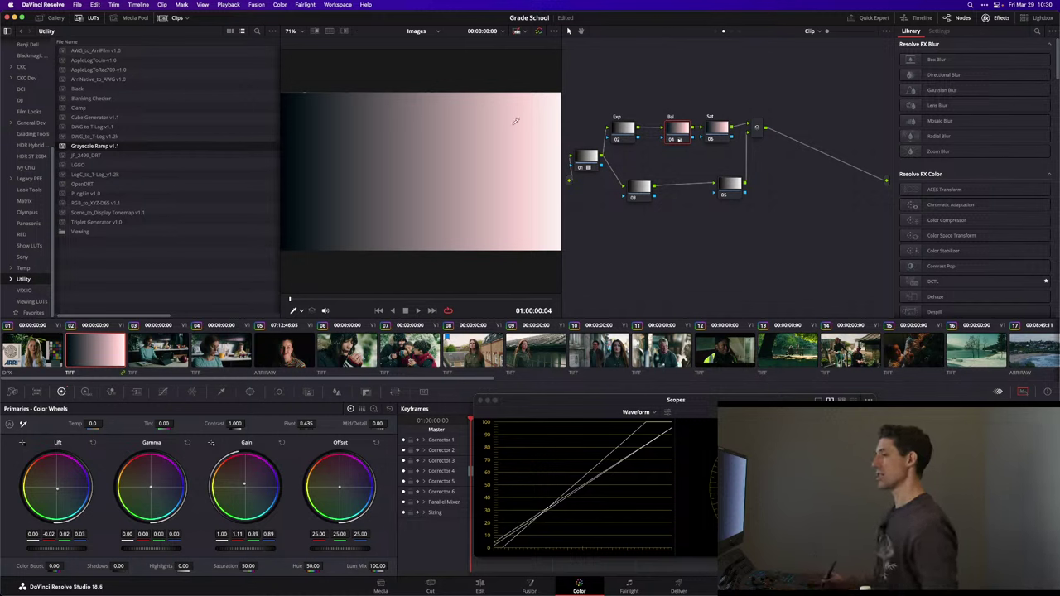
- With the Bal node disabled, try the Rec709 Kodak 2383 D65 film look on a new node, and remove that node
click(33, 112)
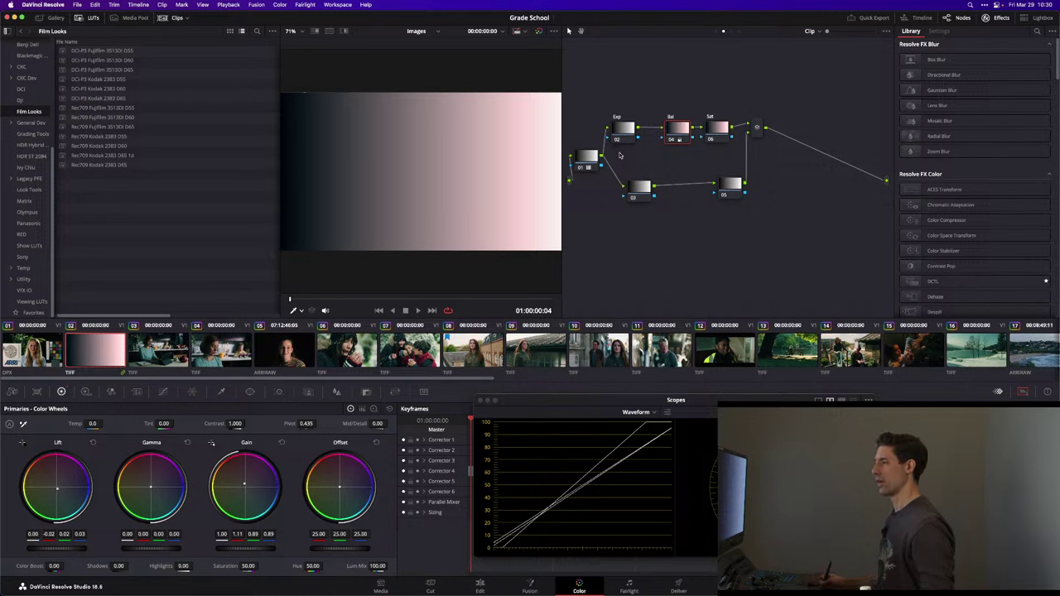
key(alt+s)
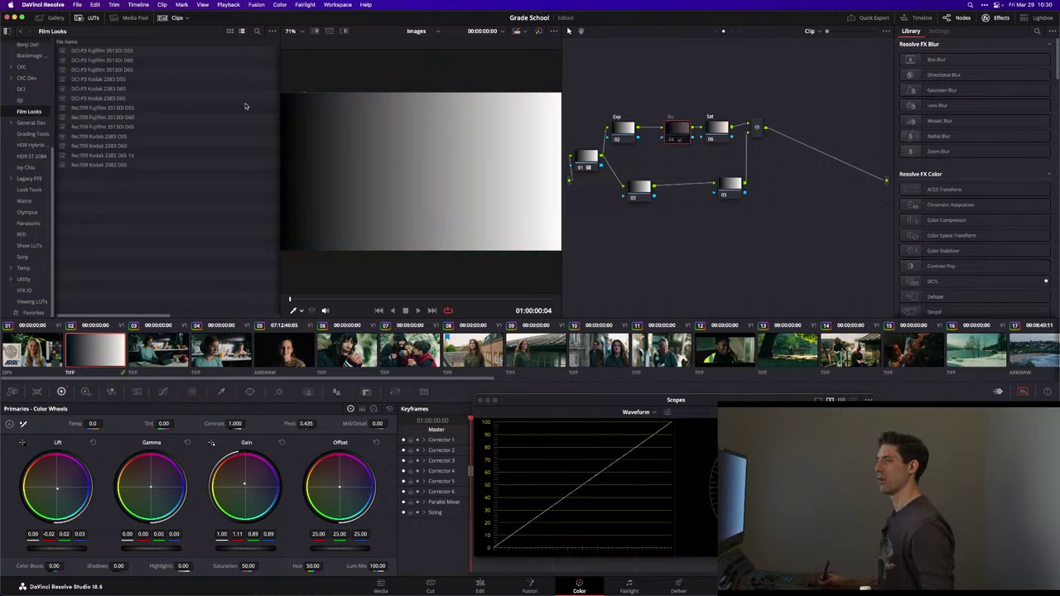
double_click(124, 165)
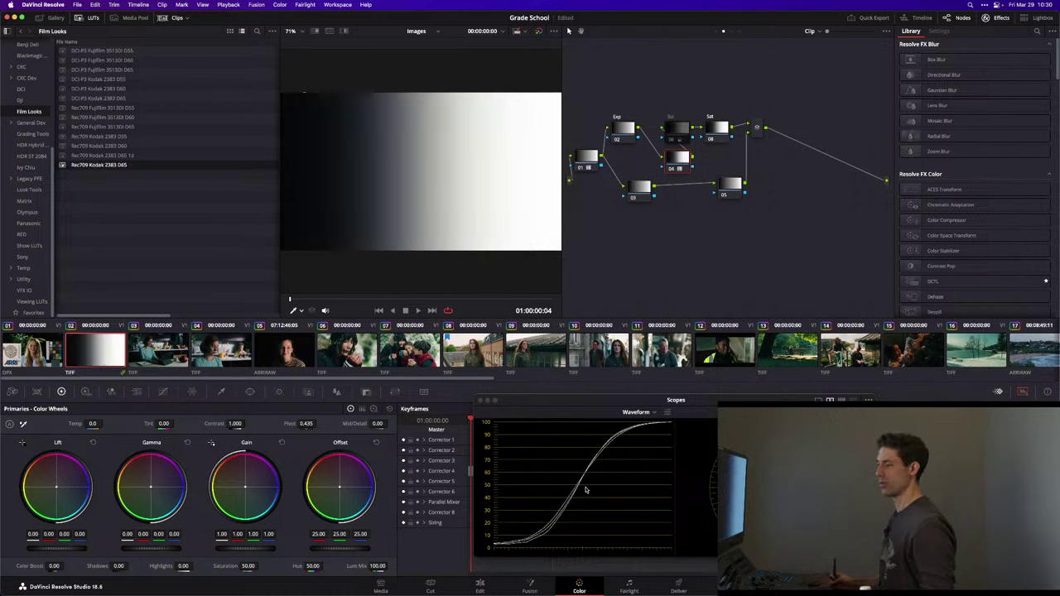
key(Delete)
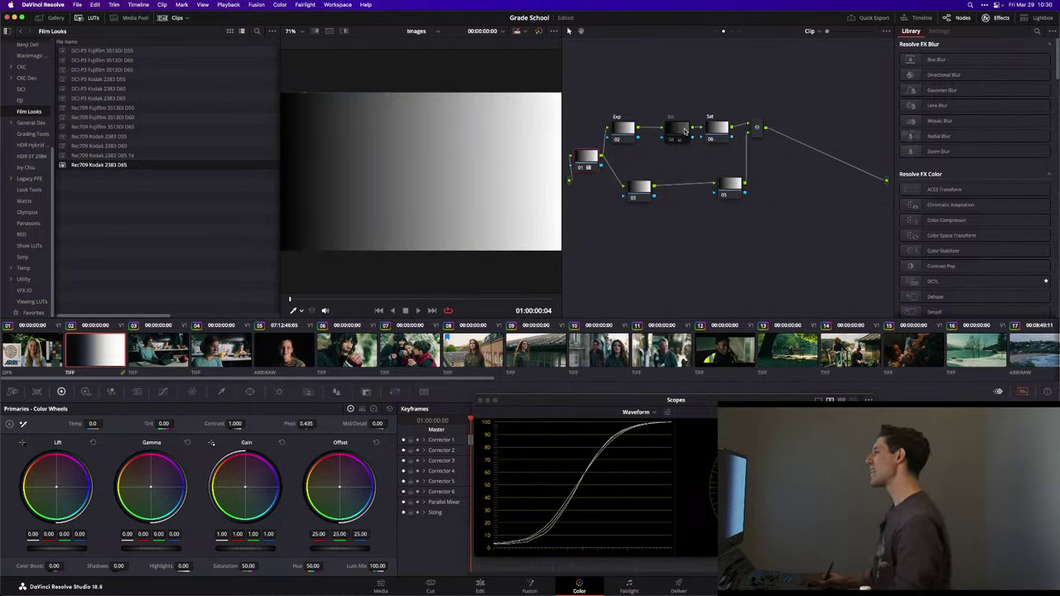
- Delete the grayscale ramp node from the clip's tree and re-enable the 709 conversion in the timeline-level node tree
click(587, 157)
key(Delete)
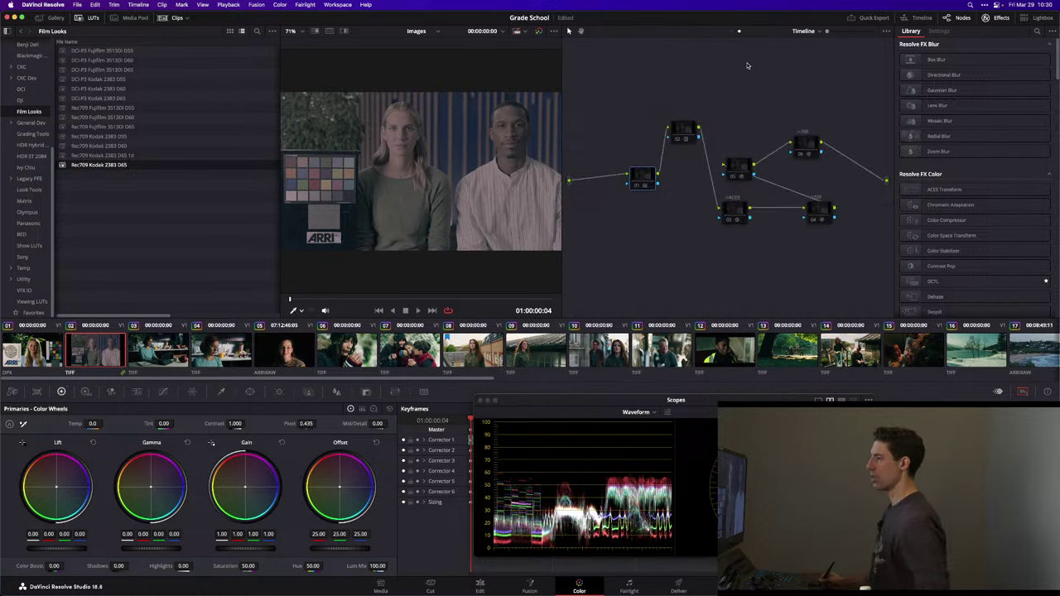
click(795, 151)
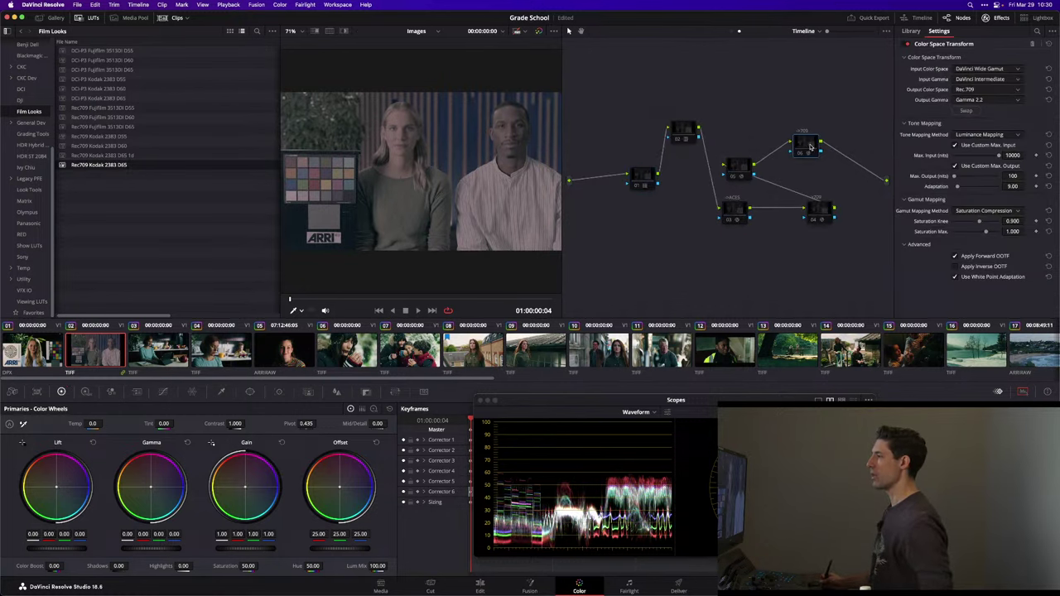
click(725, 33)
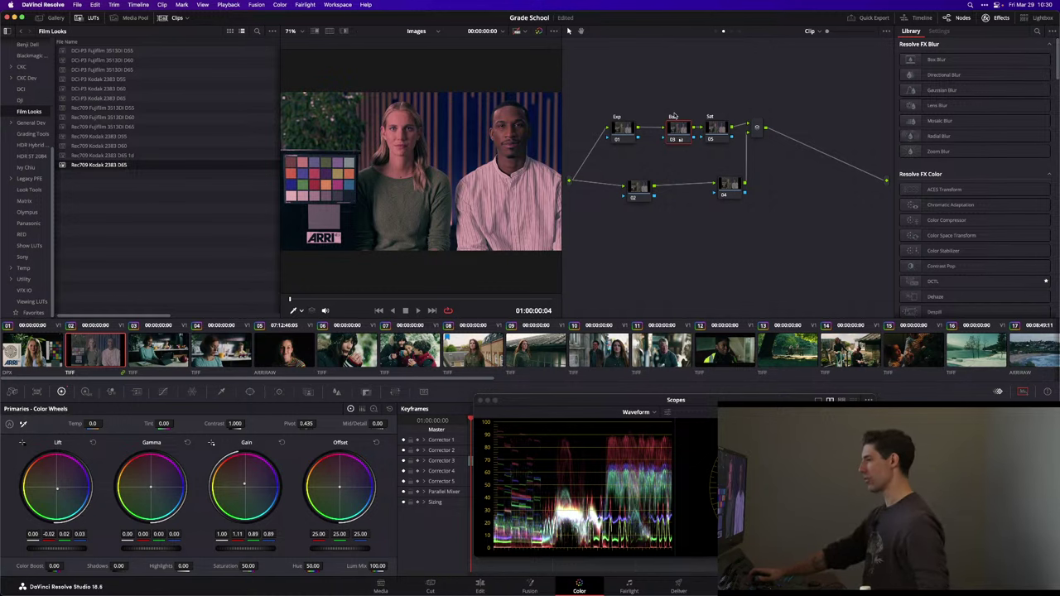
- Reset the lift and gain adjustments on the clip's Bal node and close the LUT browser to enlarge the viewer
key(alt+shift+w)
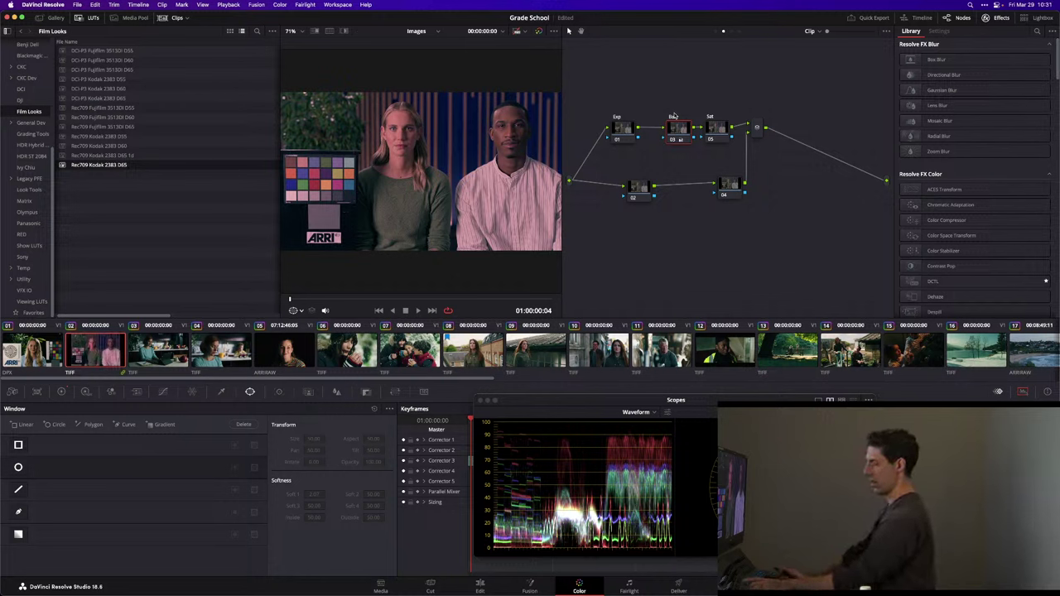
key(ctrl+d)
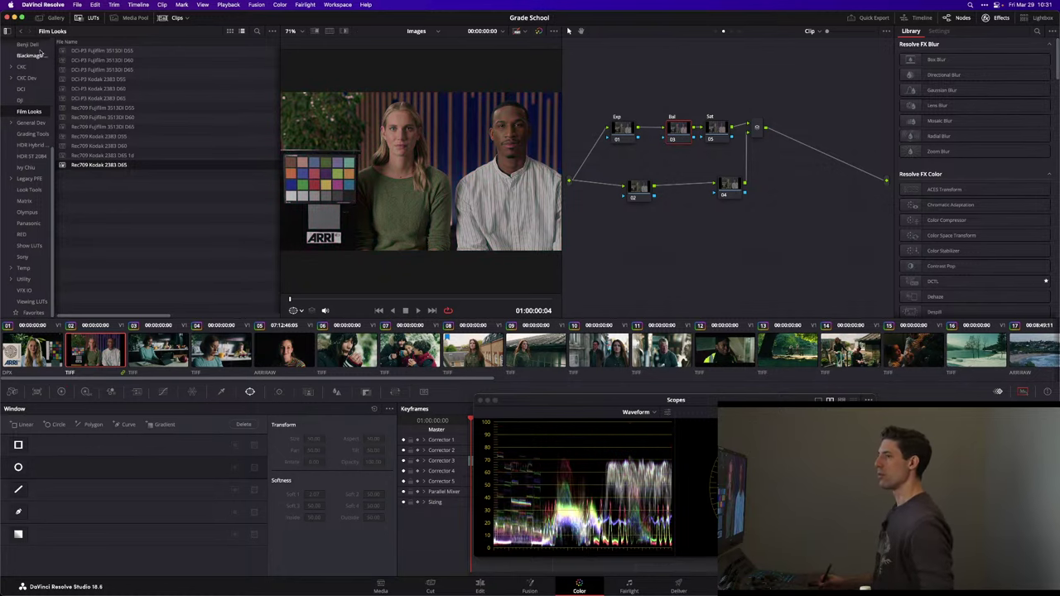
click(91, 20)
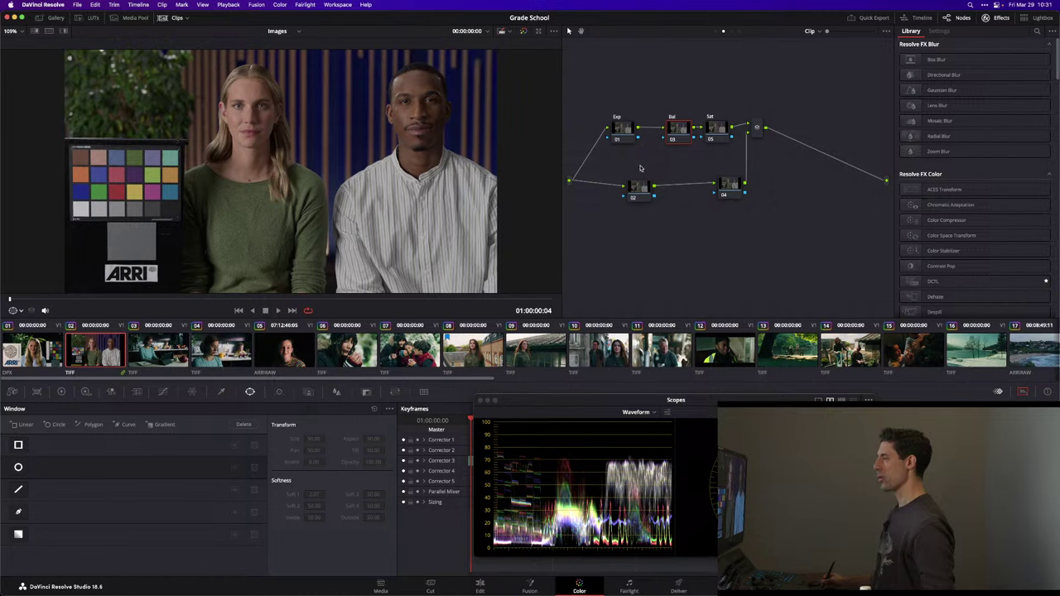
- Re-enable the first node in the timeline-level tree and clear the greenish balance change from the clip's Bal node
click(740, 33)
click(724, 33)
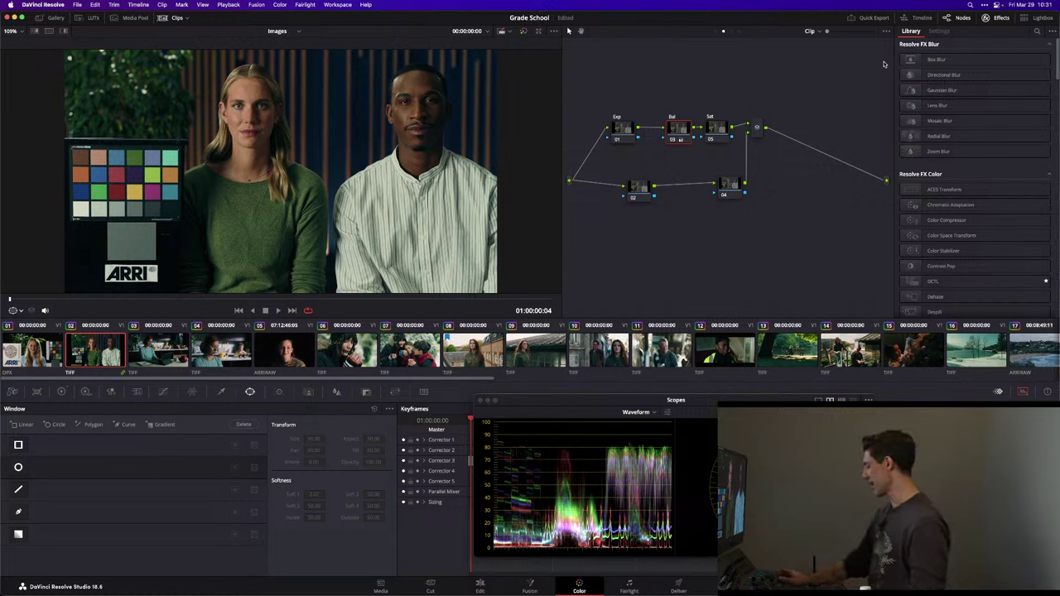
key(ctrl+d)
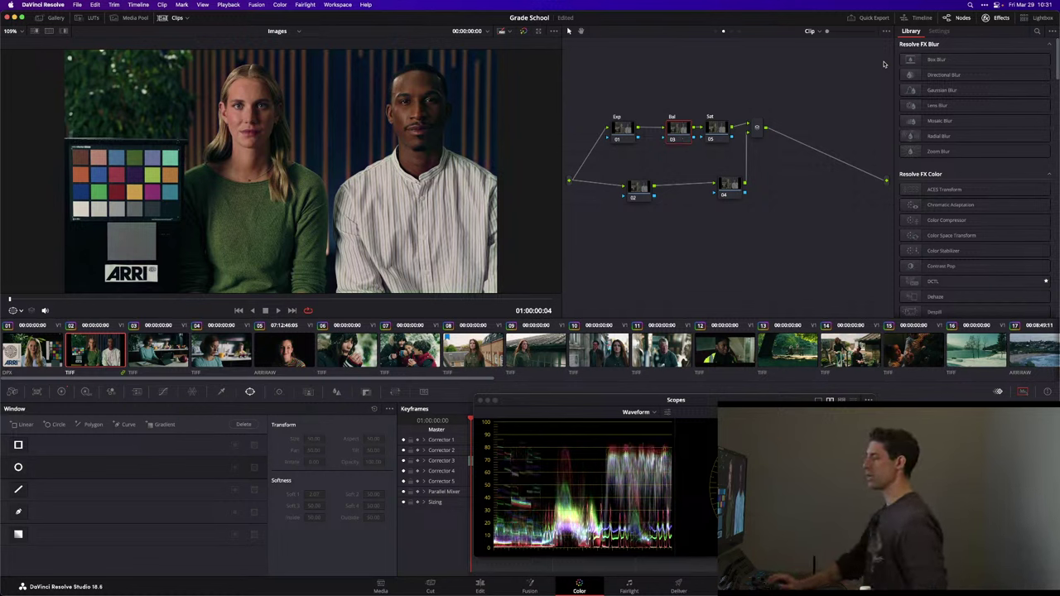
key(ctrl+d)
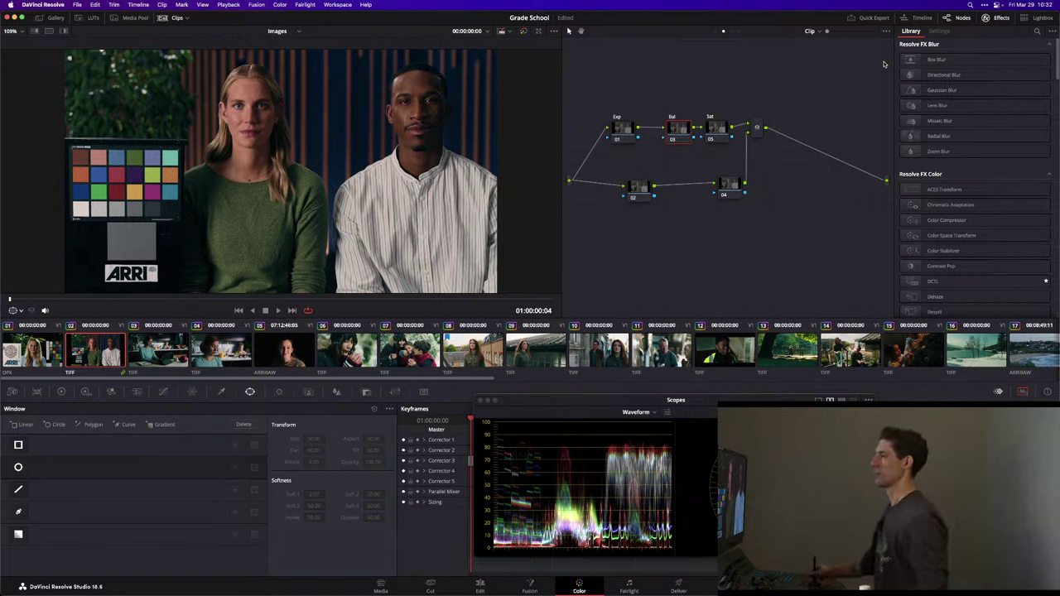
- Try a Color Space Transform on a new node after the parallel mixer and browse its input gamma options
key(alt+s)
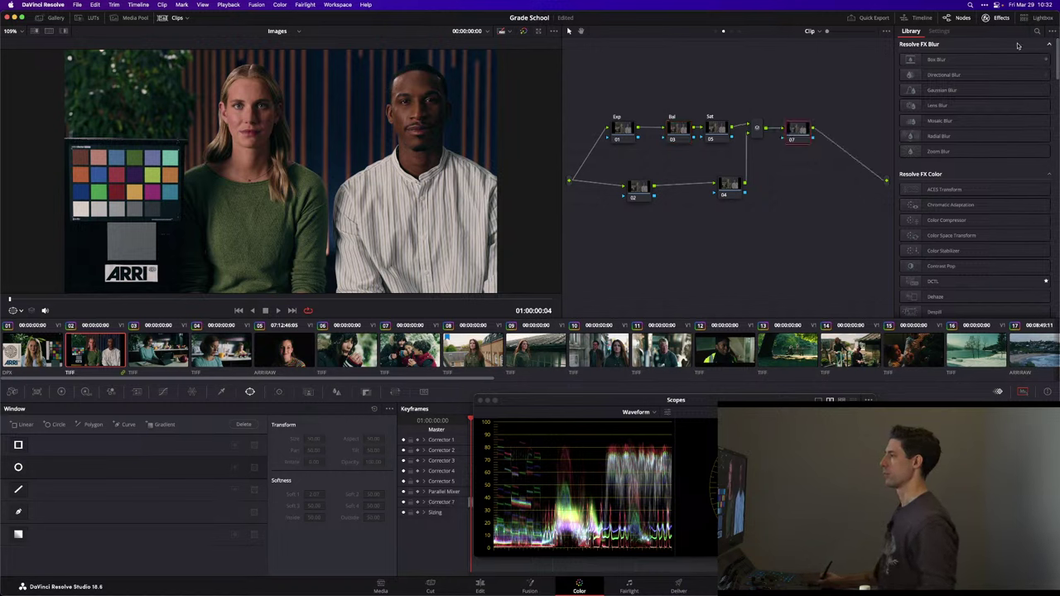
click(1037, 30)
text(tra)
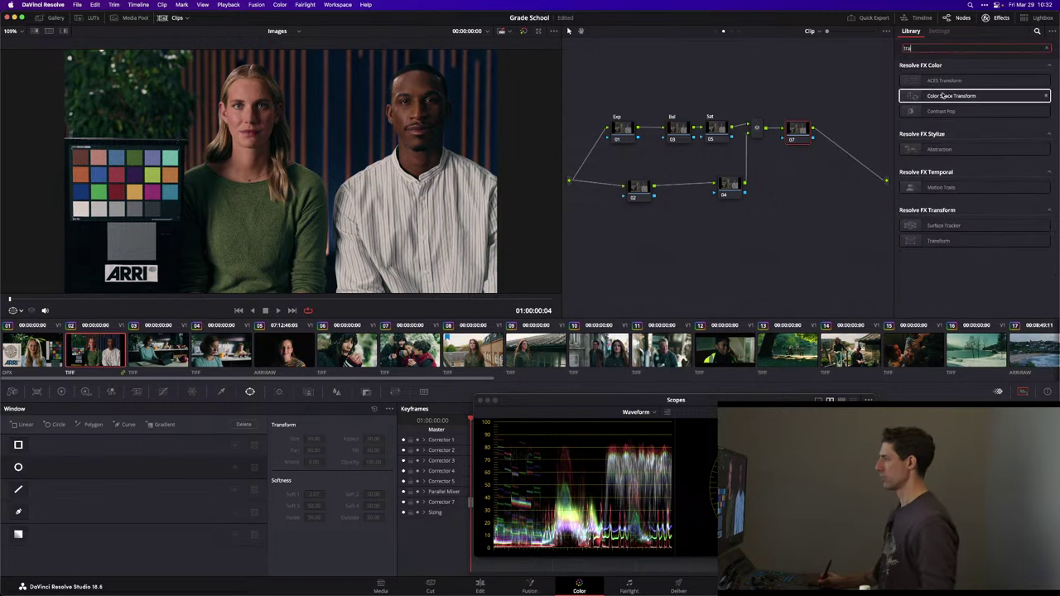
drag(950, 96, 796, 130)
click(985, 121)
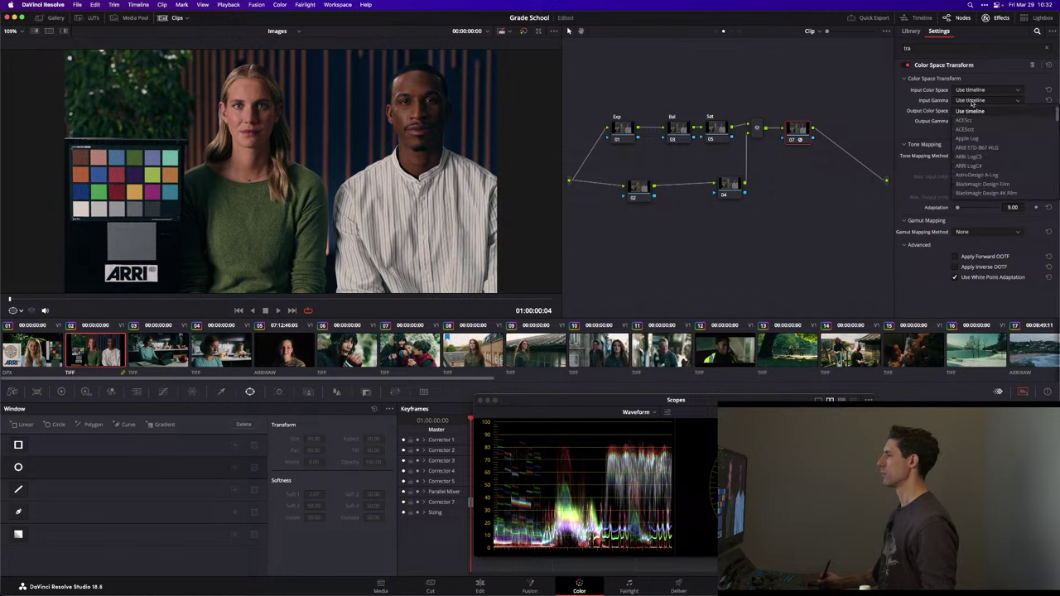
scroll(991, 169, down, 2)
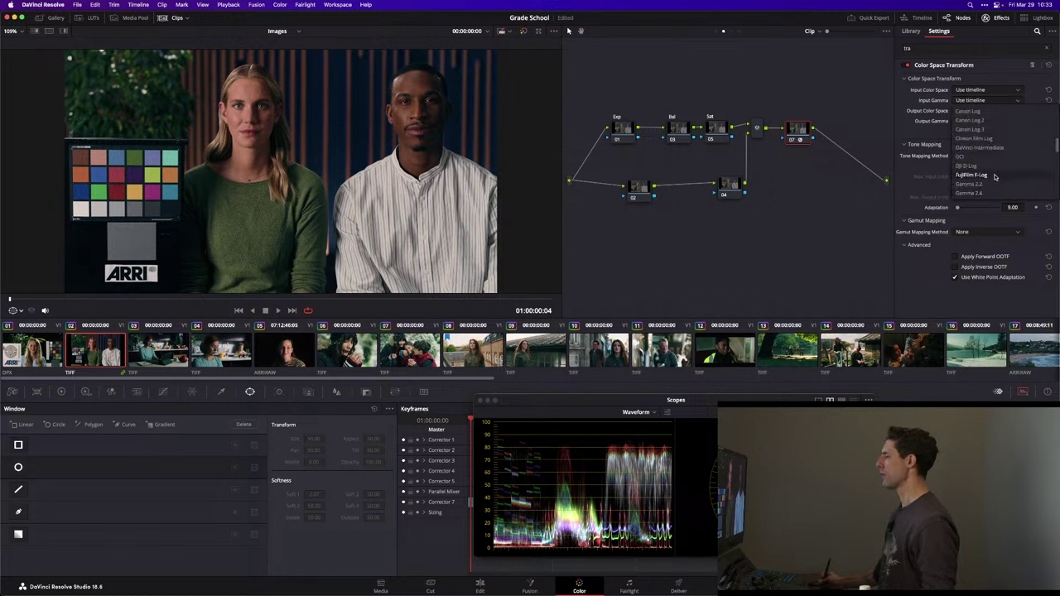
key(ctrl+z)
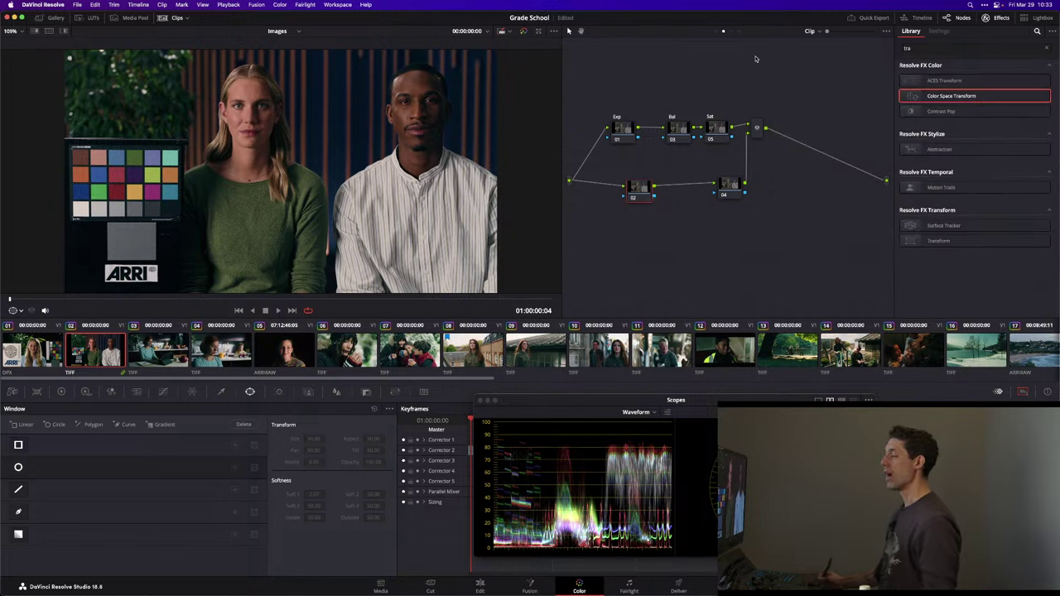
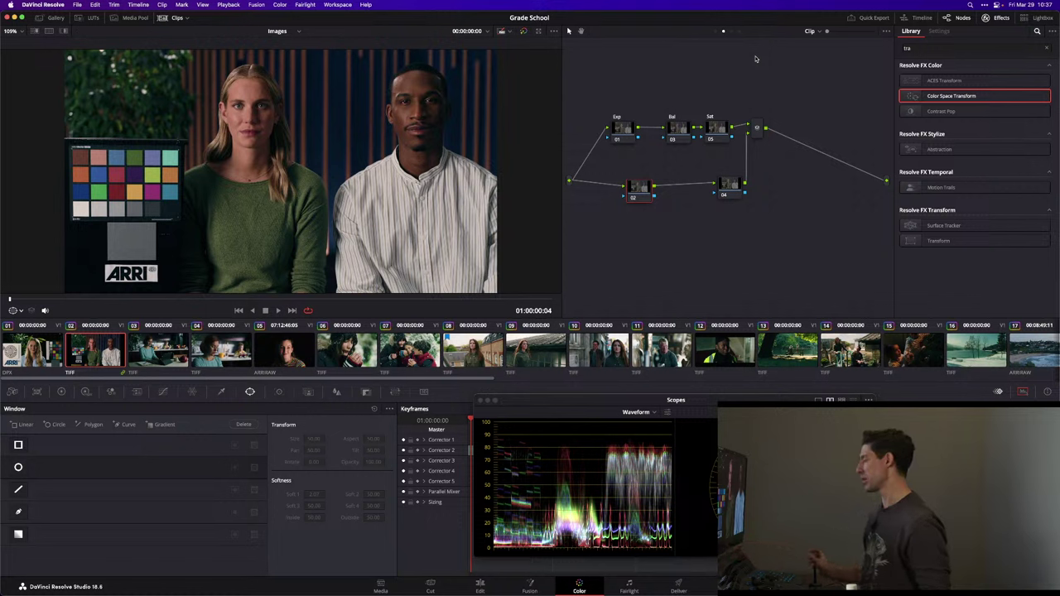
- In the timeline-level tree, disable the 709 conversion node and display the gallery's Outs stills
click(739, 31)
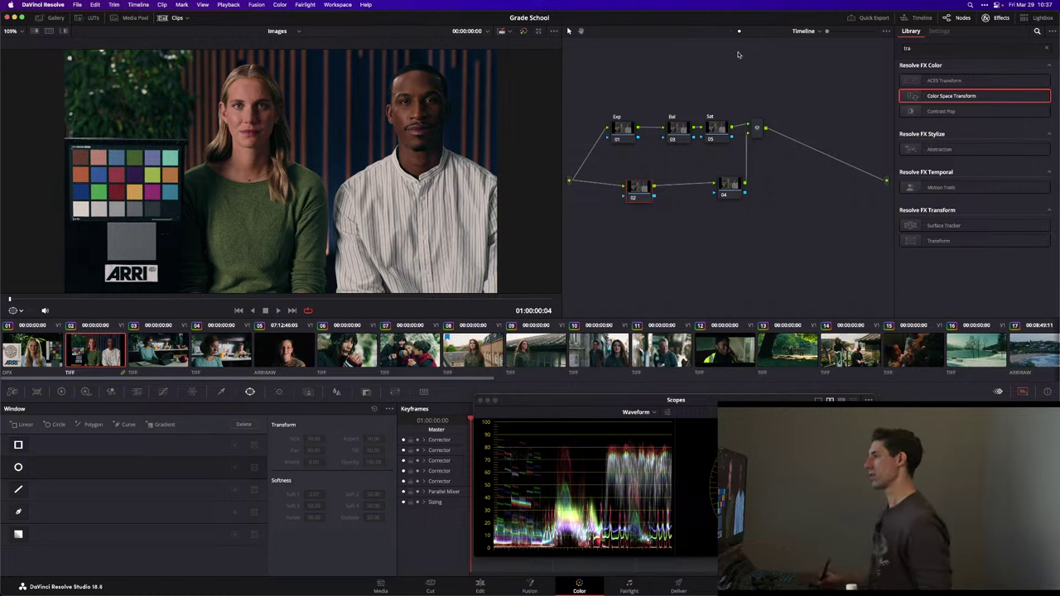
click(805, 143)
click(49, 18)
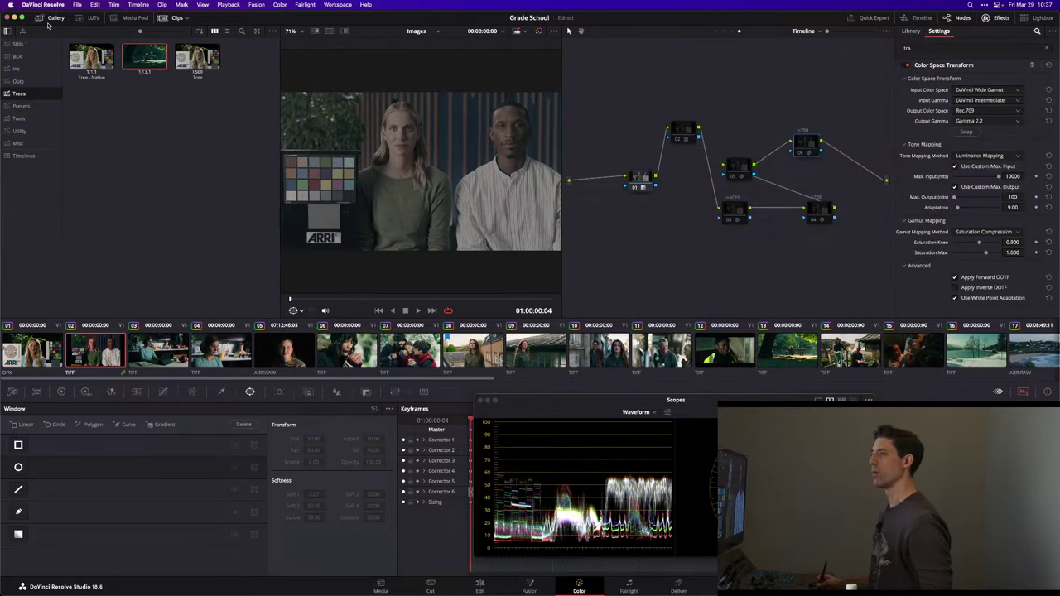
click(25, 82)
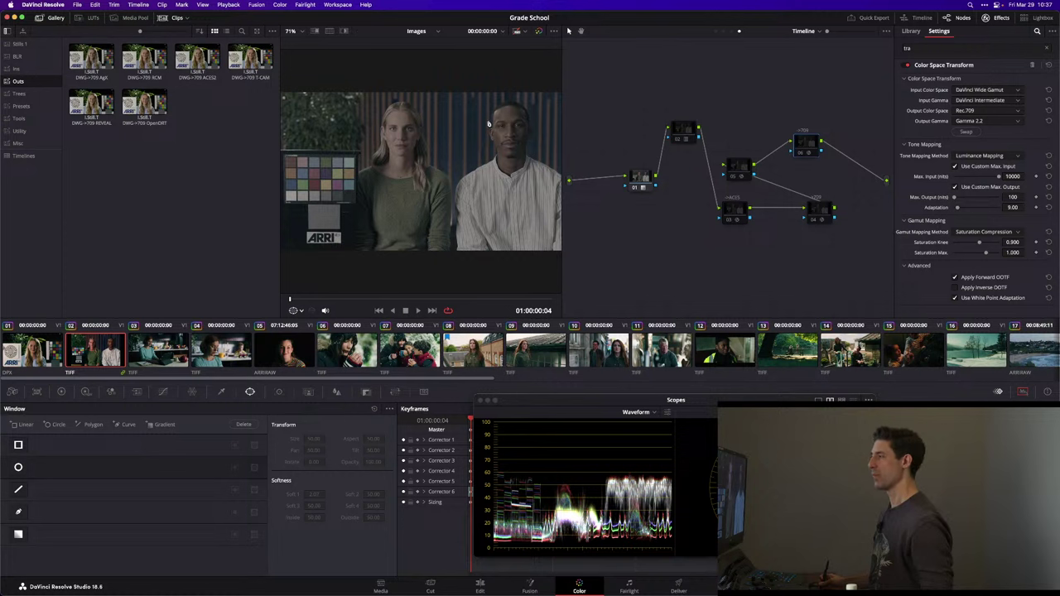
- Set the 709 node's Color Space Transform output to P3-D65 and ST2084 with a maximum output of 1000 nits
click(980, 112)
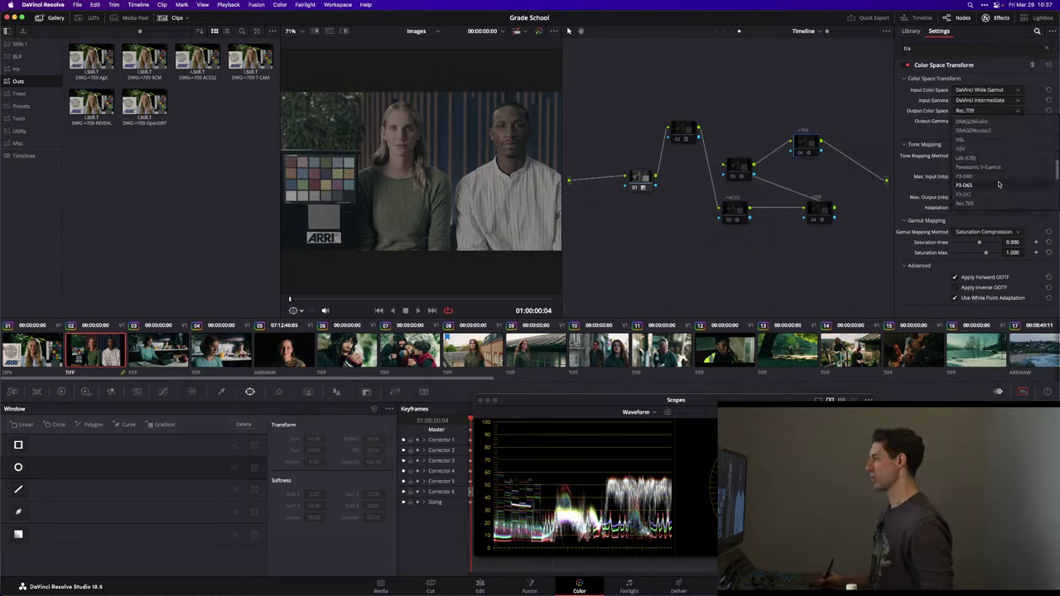
click(997, 185)
click(990, 122)
scroll(998, 182, down, 10)
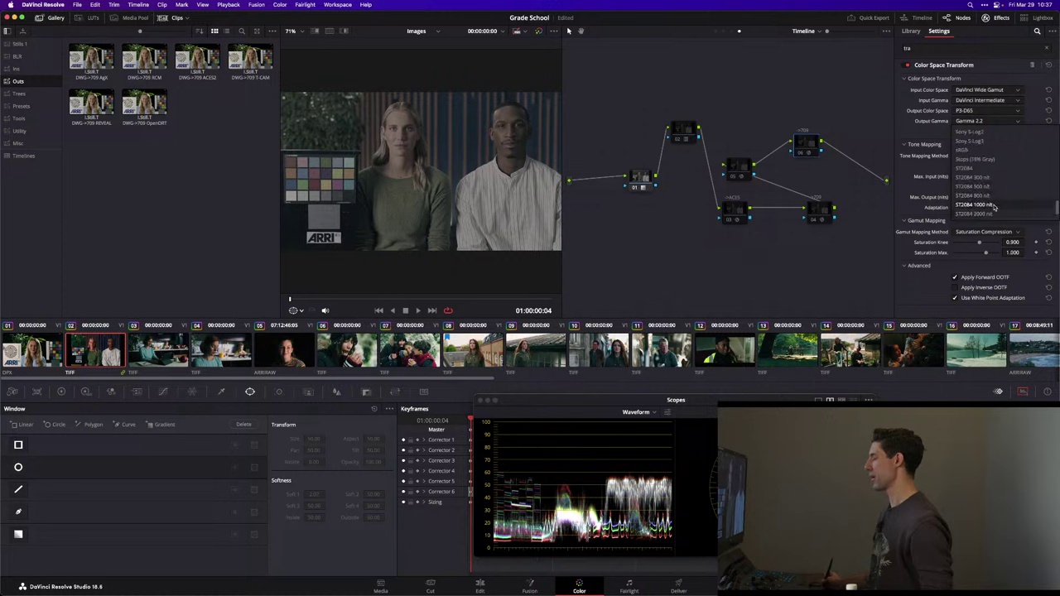
click(983, 169)
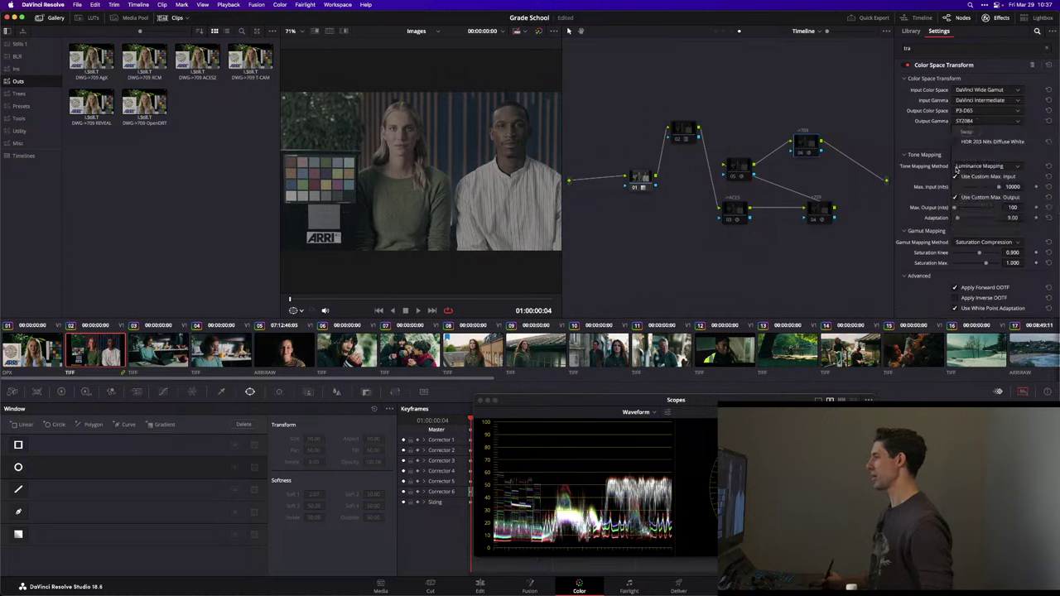
click(1024, 206)
text(1000)
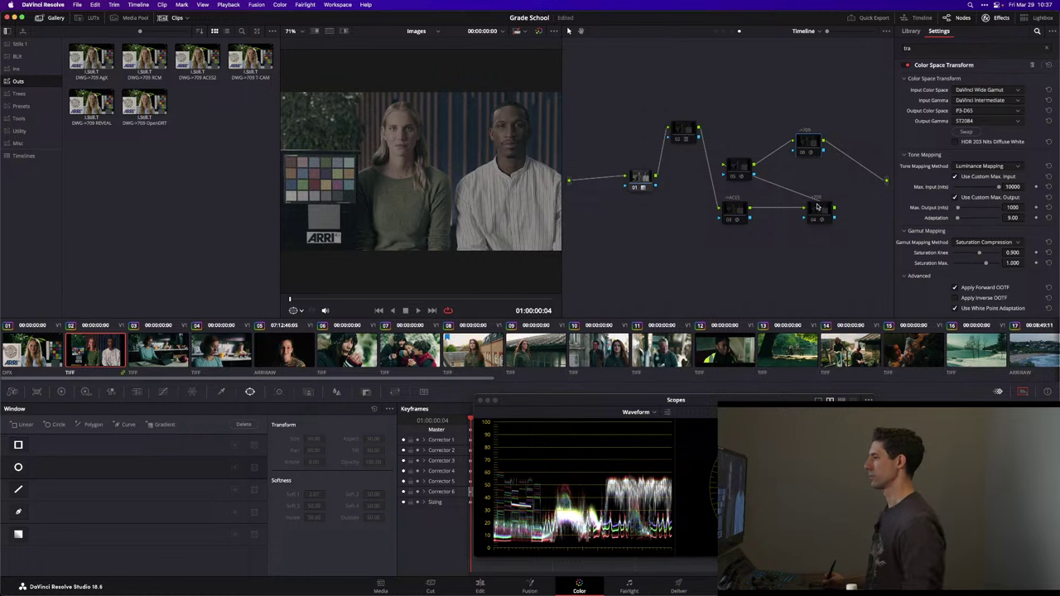
- Replace the 709 conversion node with a new serial node after node 05 carrying the DWG->709 RCM still
key(Delete)
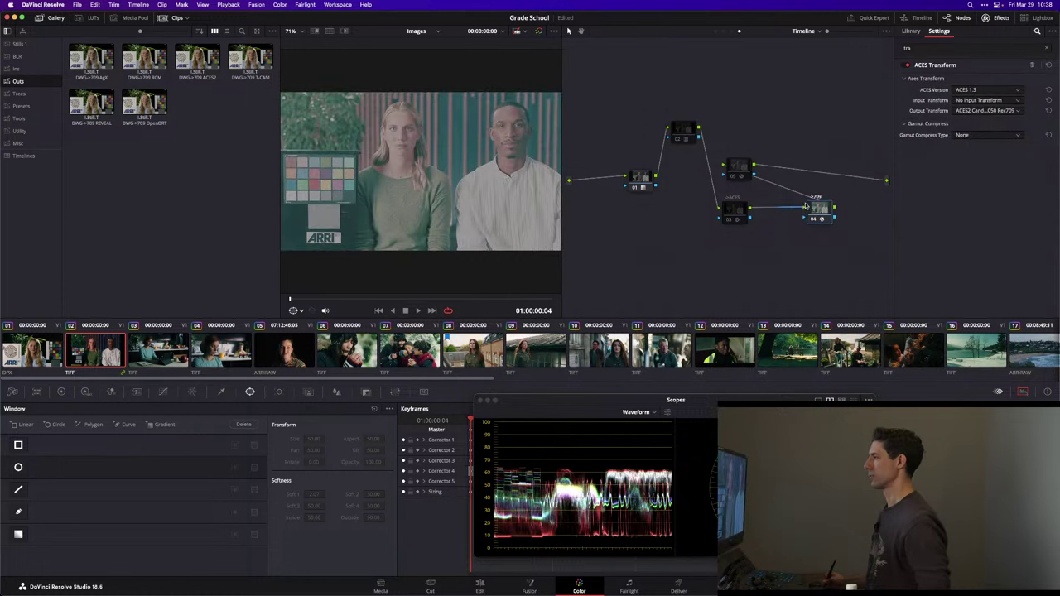
key(ctrl+d)
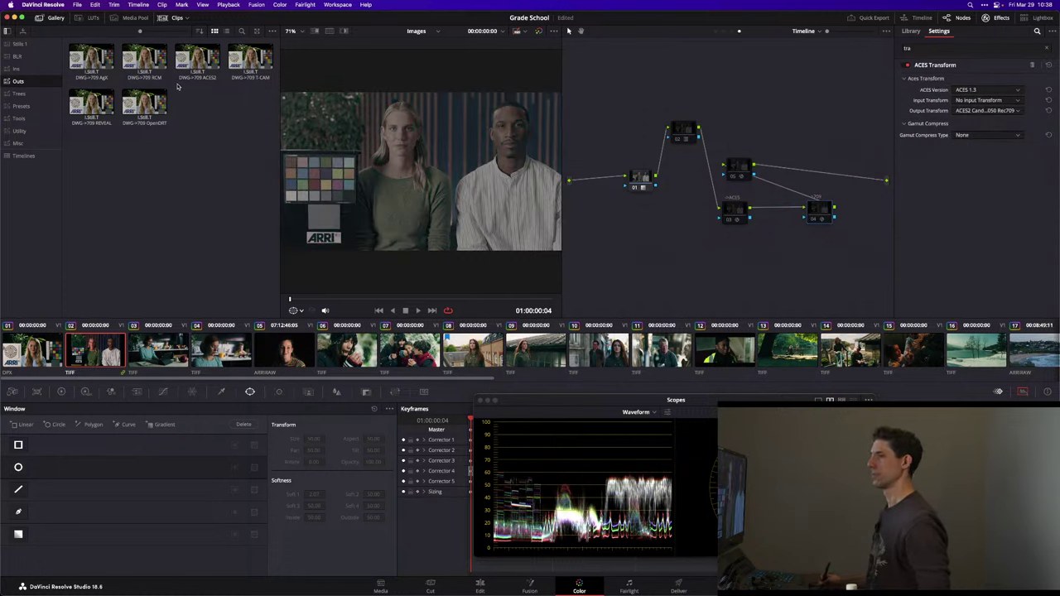
key(alt+s)
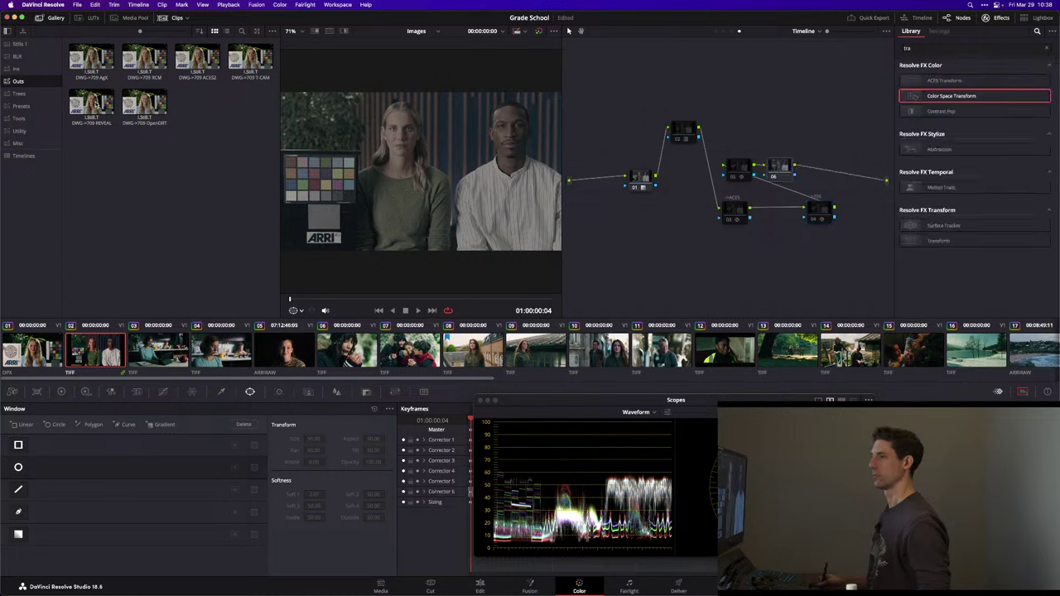
drag(152, 60, 804, 132)
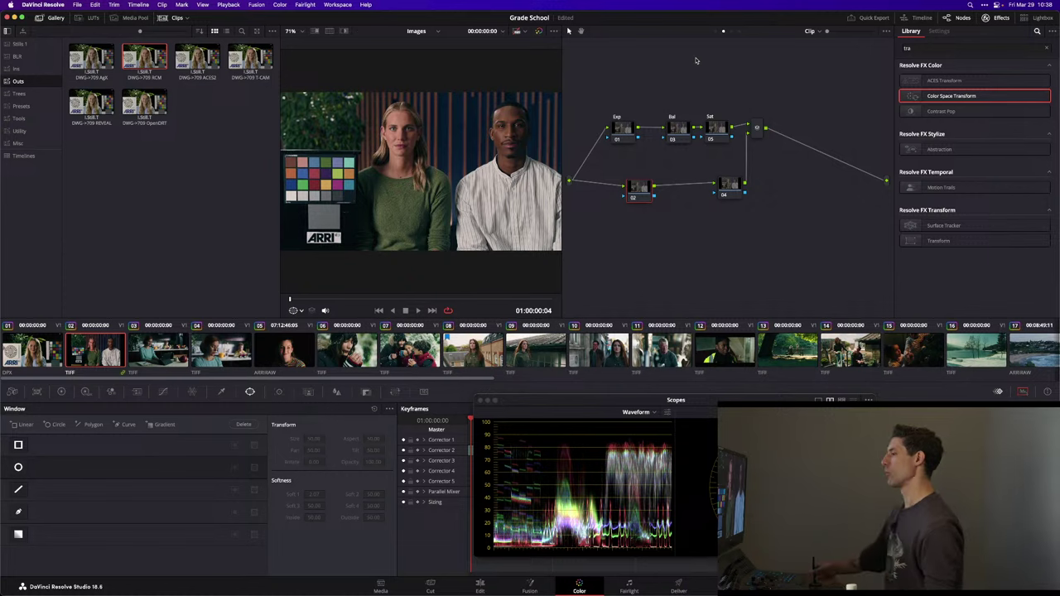
- Move the Scopes window up over the clip's node tree and switch its Waveform scope to Histogram
drag(613, 399, 548, 245)
click(619, 266)
click(627, 305)
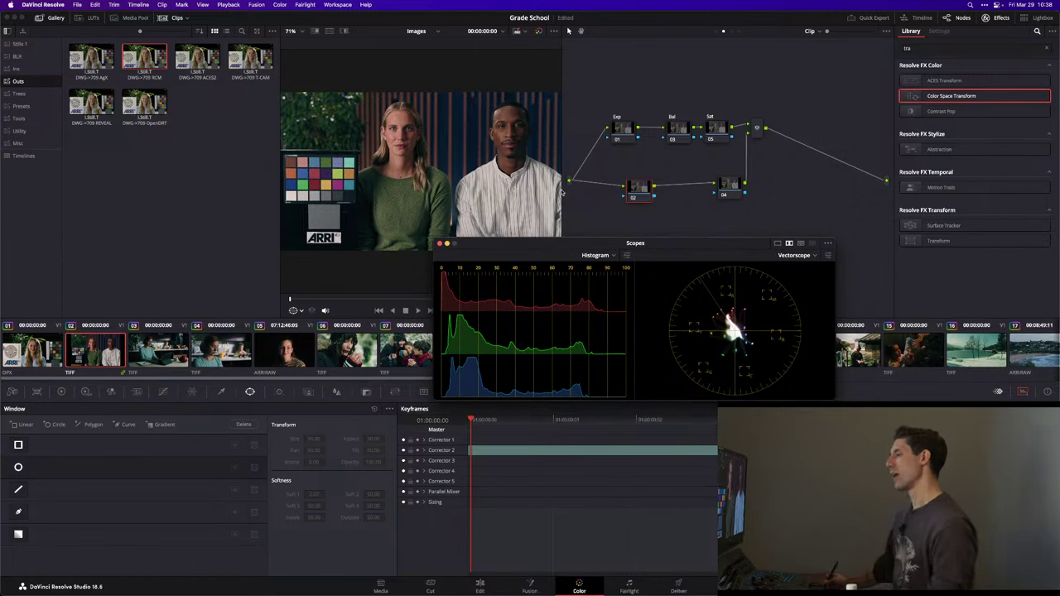
- Reposition the Scopes window, ending over the keyframe editor so the viewer and node tree are clear
drag(472, 244, 493, 226)
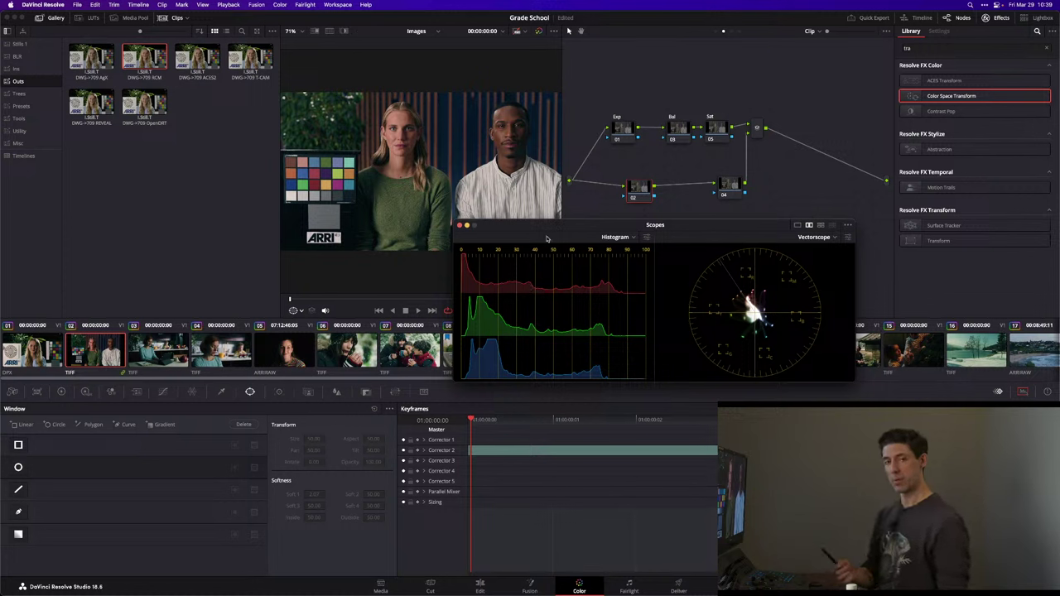
drag(561, 225, 503, 233)
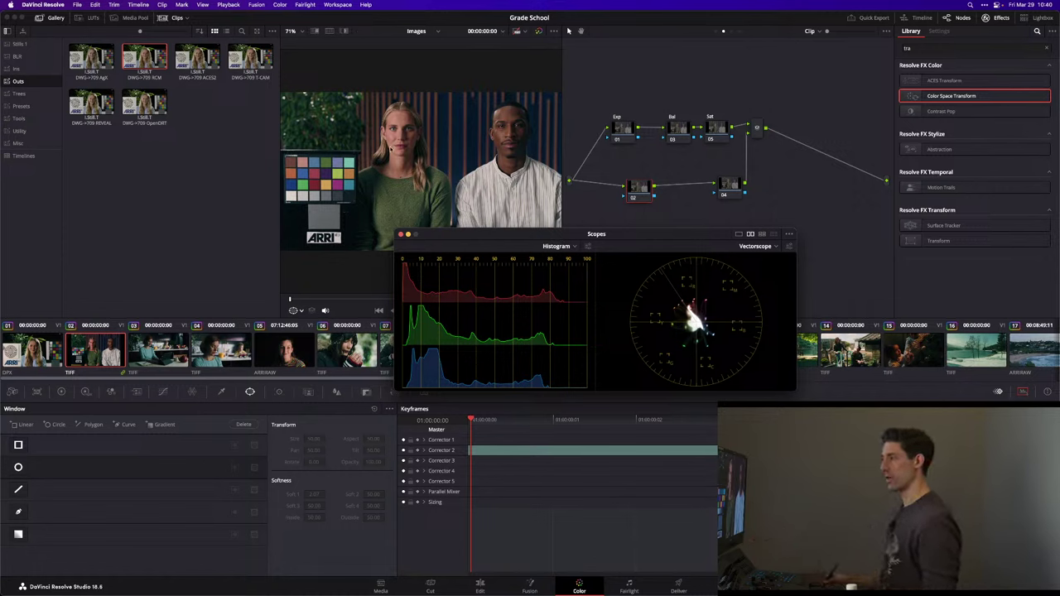
drag(497, 236, 448, 212)
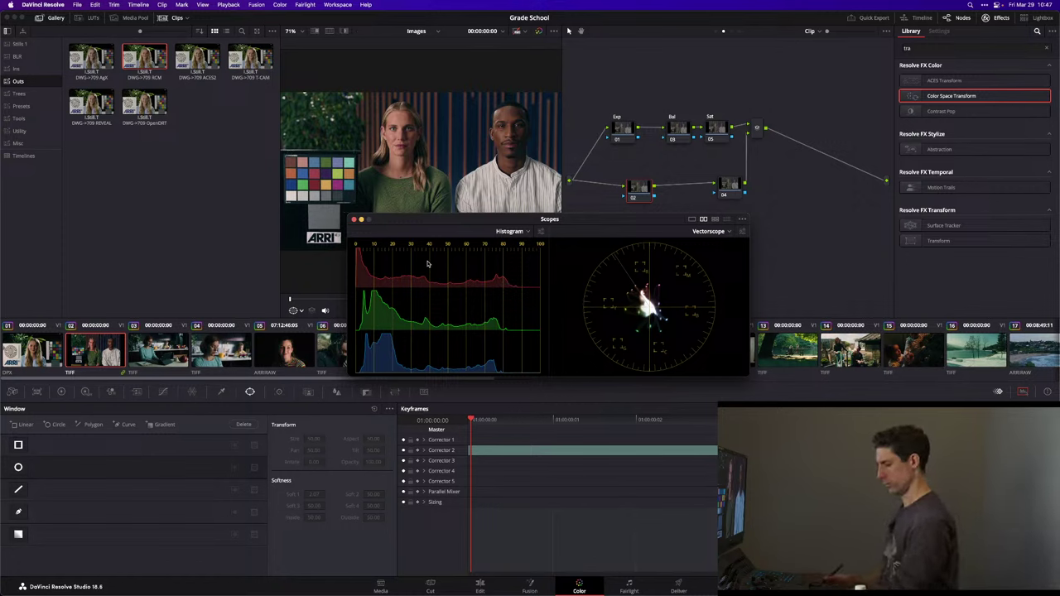
click(647, 207)
key(ctrl+shift+w)
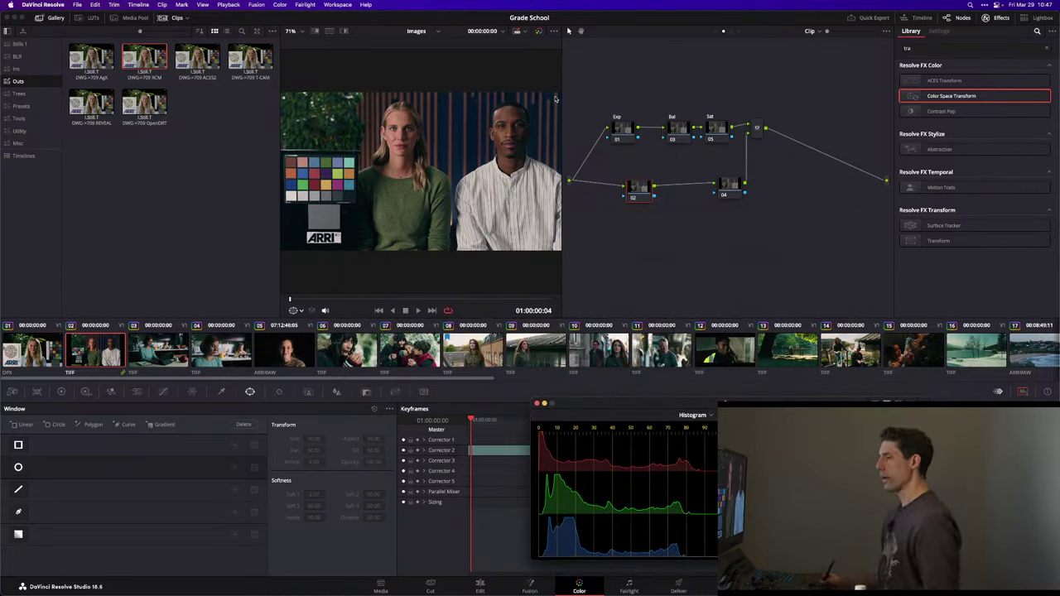
- Inspect the lookup table assignments in the project's Color Management settings, closing them without changes
click(605, 86)
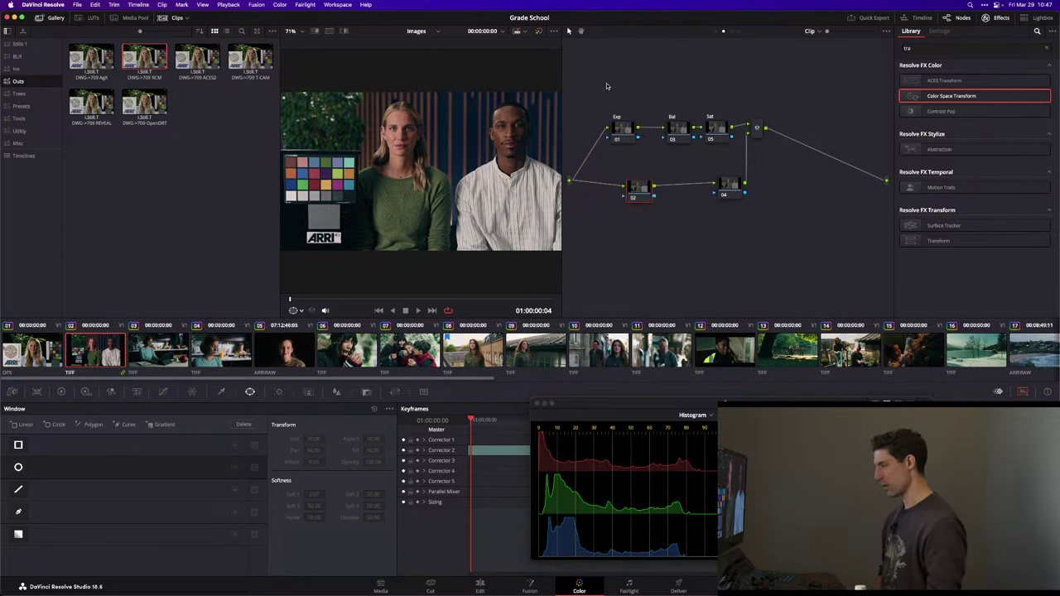
key(shift+9)
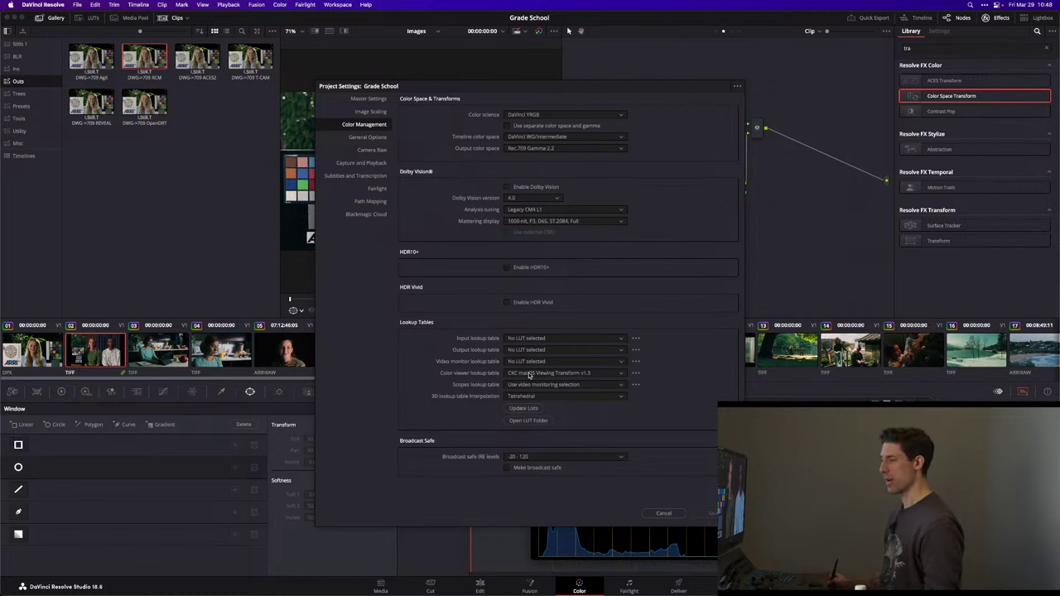
key(Escape)
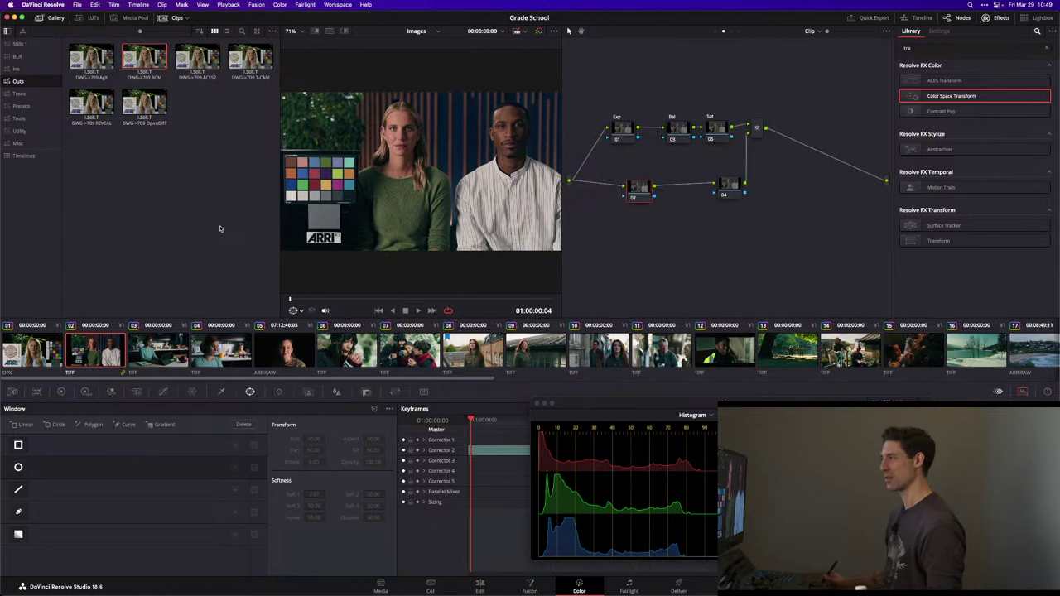
- View the clip in an enlarged viewer with the gallery hidden, and return to the gallery's Stills 1 album
click(52, 18)
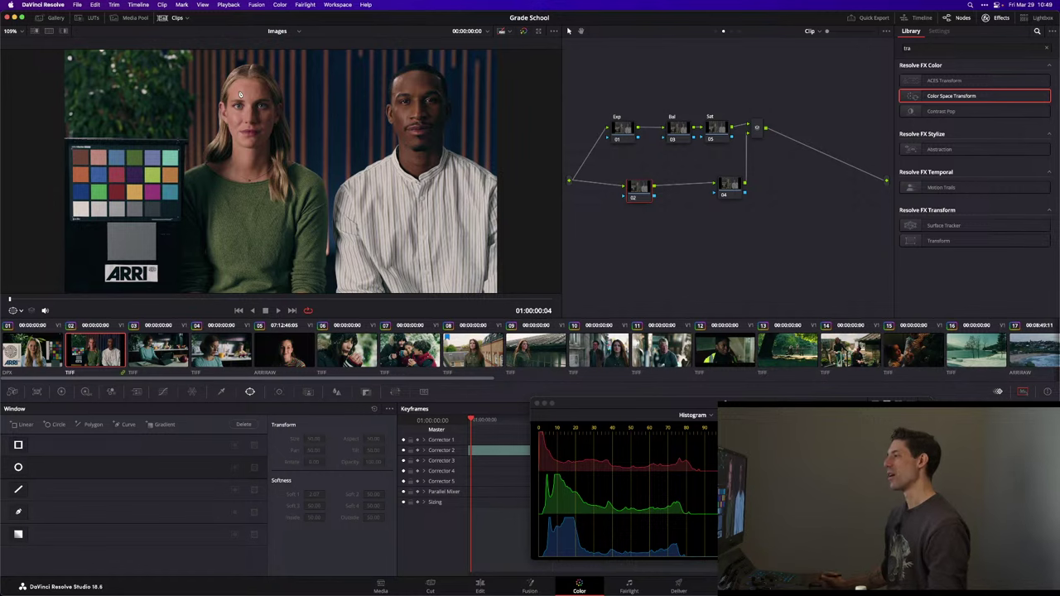
click(42, 18)
click(18, 43)
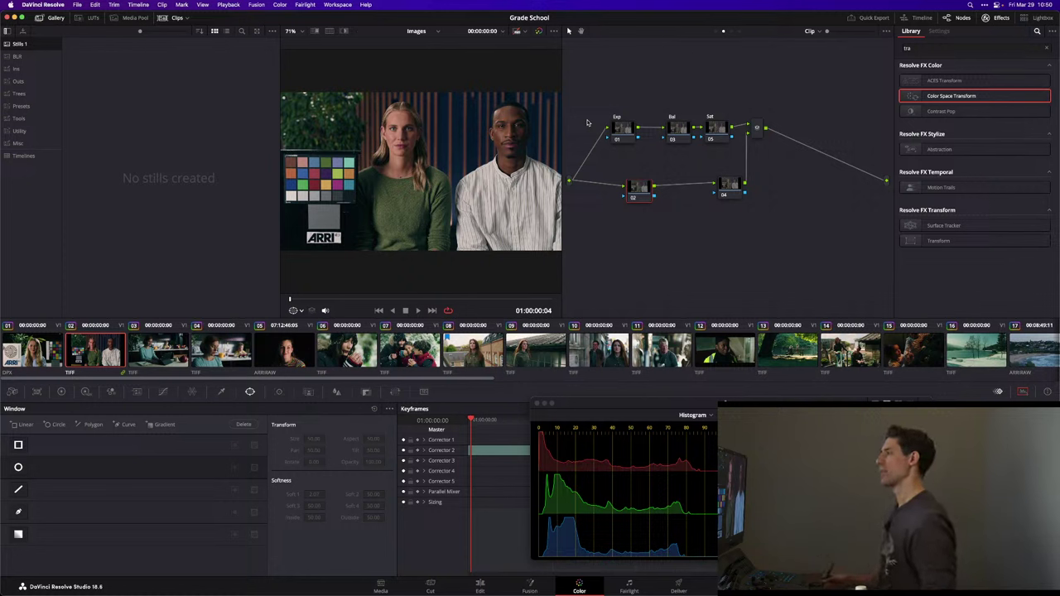
- Add a serial node after the parallel mixer and open the CKC folder in the LUT library
click(756, 127)
key(alt+s)
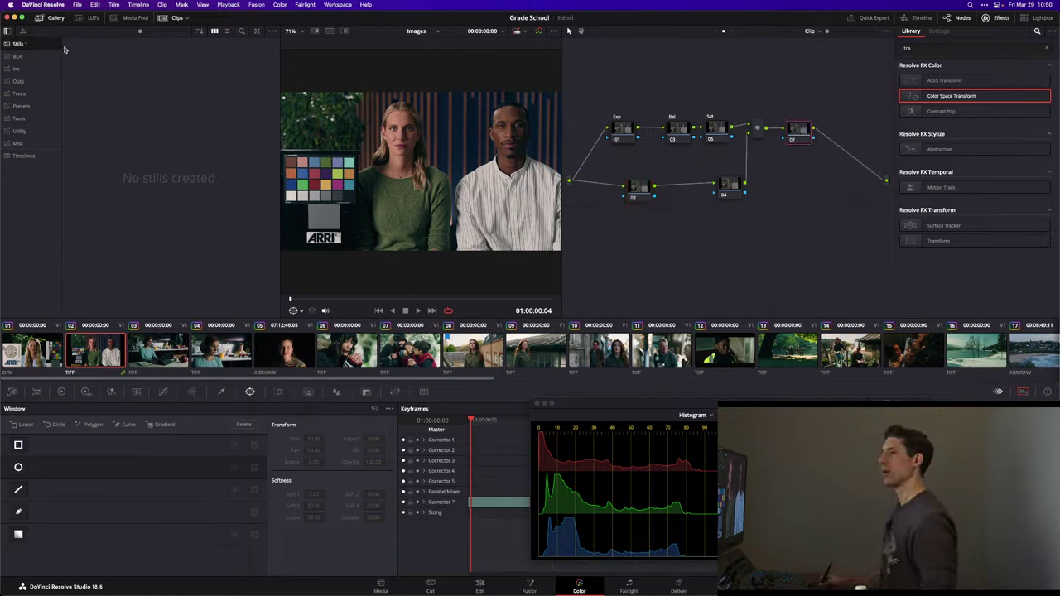
click(86, 17)
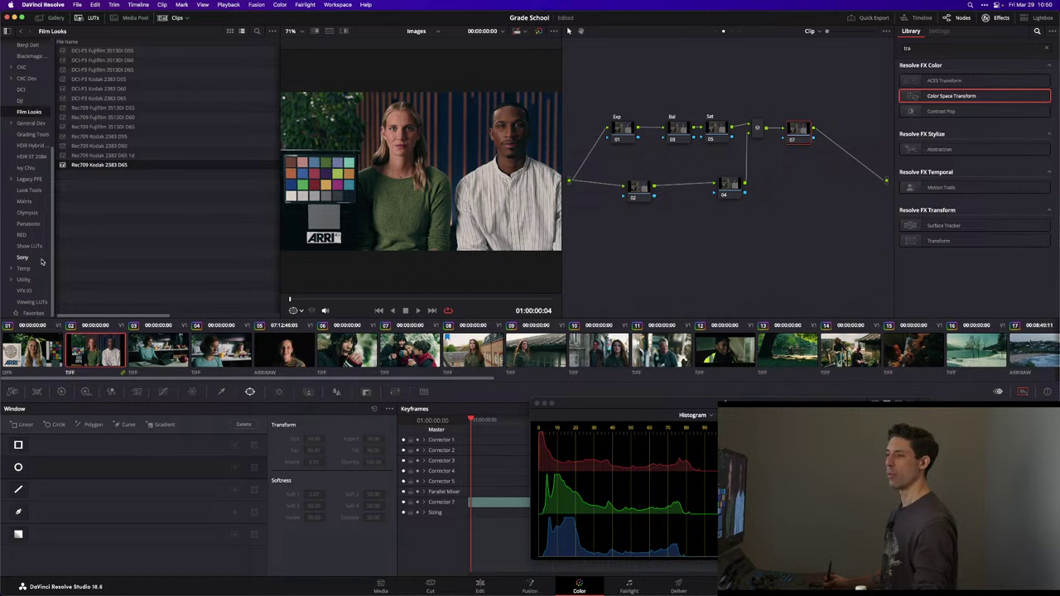
click(20, 101)
scroll(20, 101, up, 5)
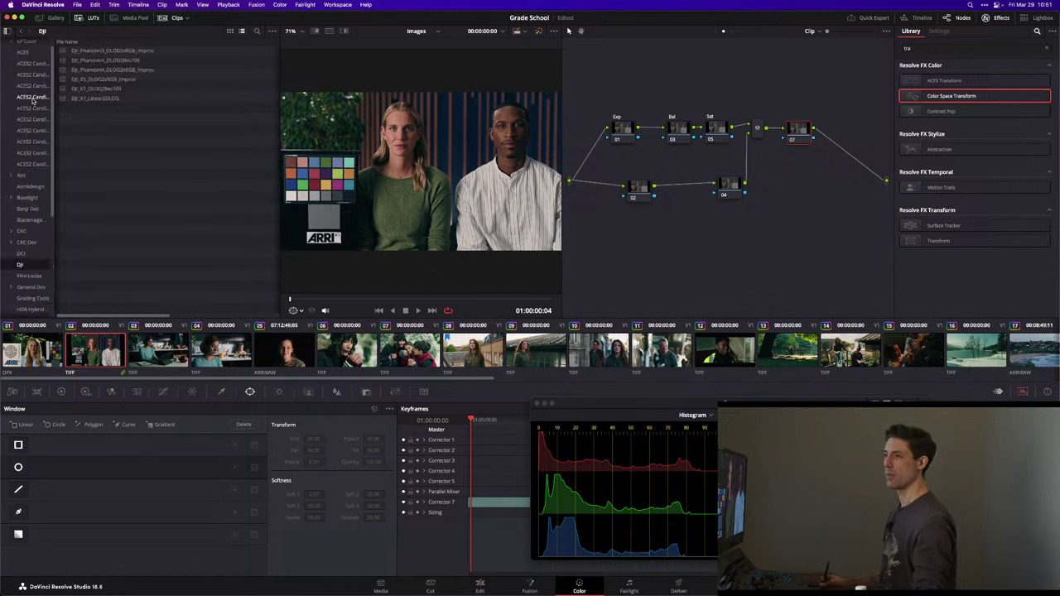
click(23, 233)
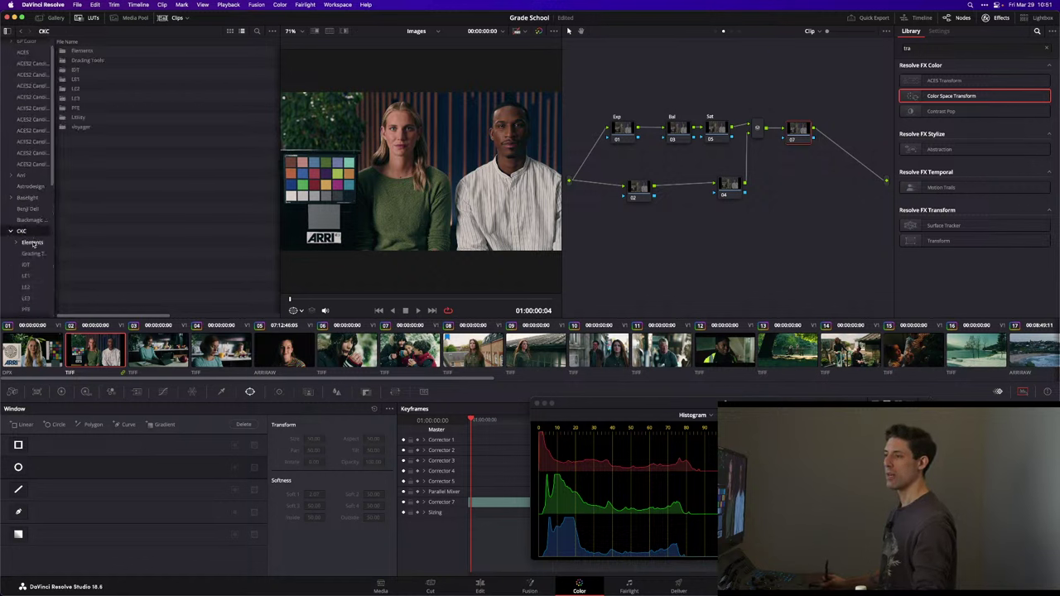
- Open the Voyager Pro Pack's 1 Tone, 2 Modifier LUT folder and widen the folder list
click(16, 291)
scroll(29, 249, down, 3)
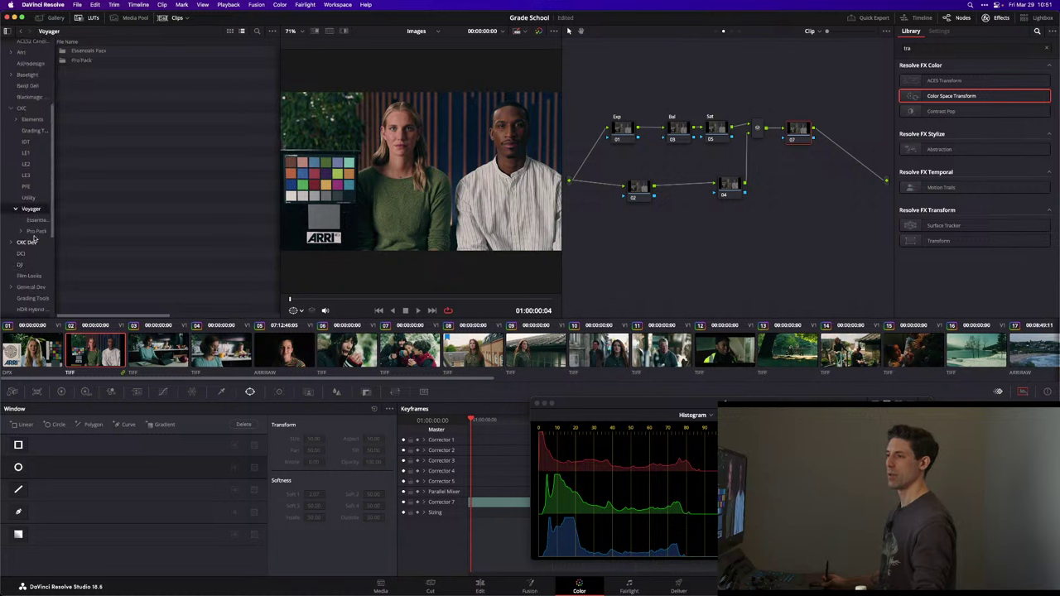
click(37, 231)
drag(54, 203, 103, 203)
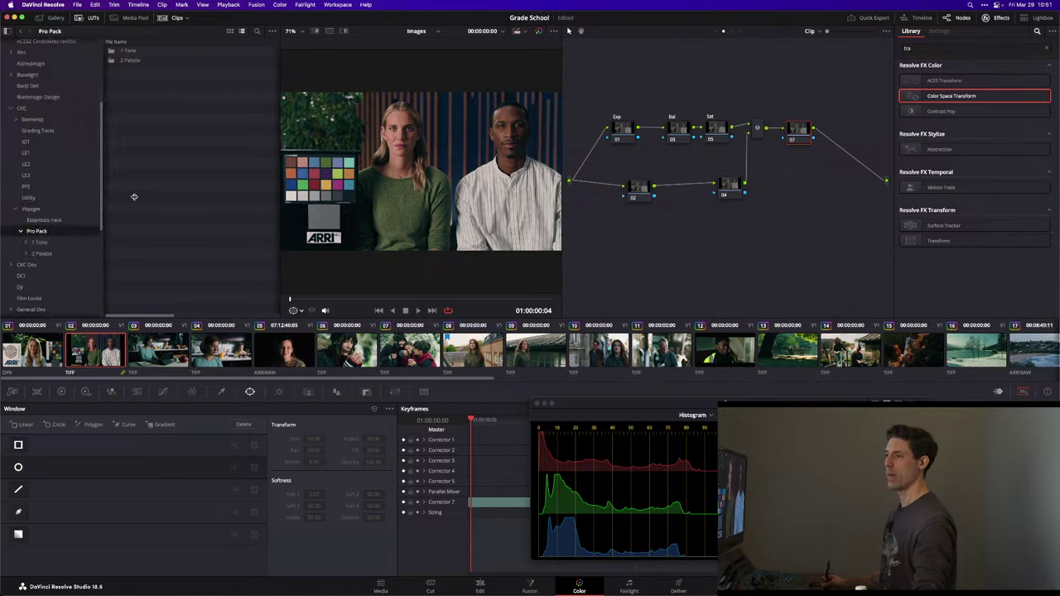
click(73, 240)
scroll(74, 236, down, 3)
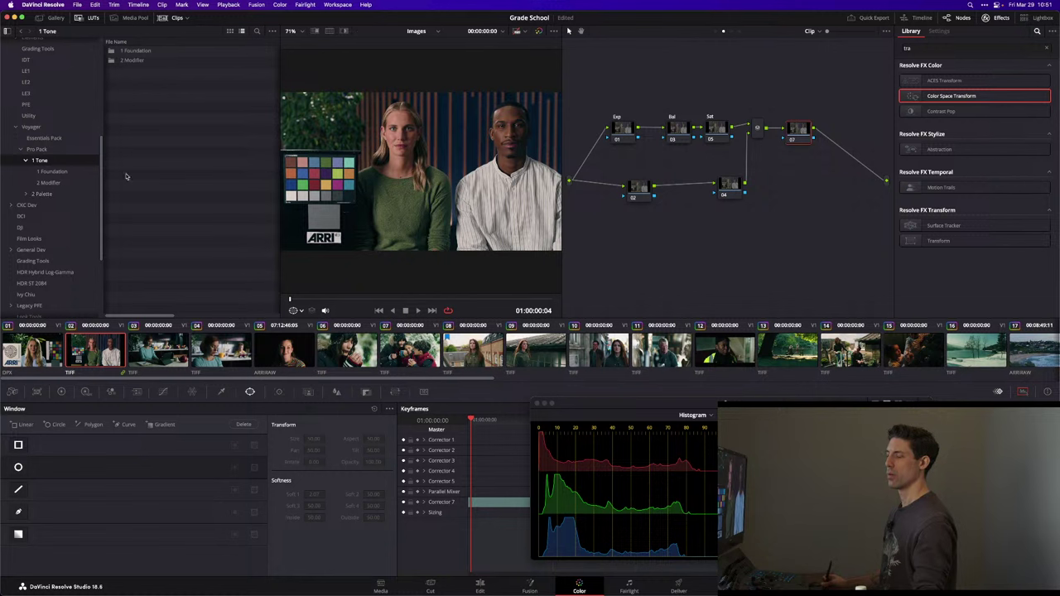
click(48, 182)
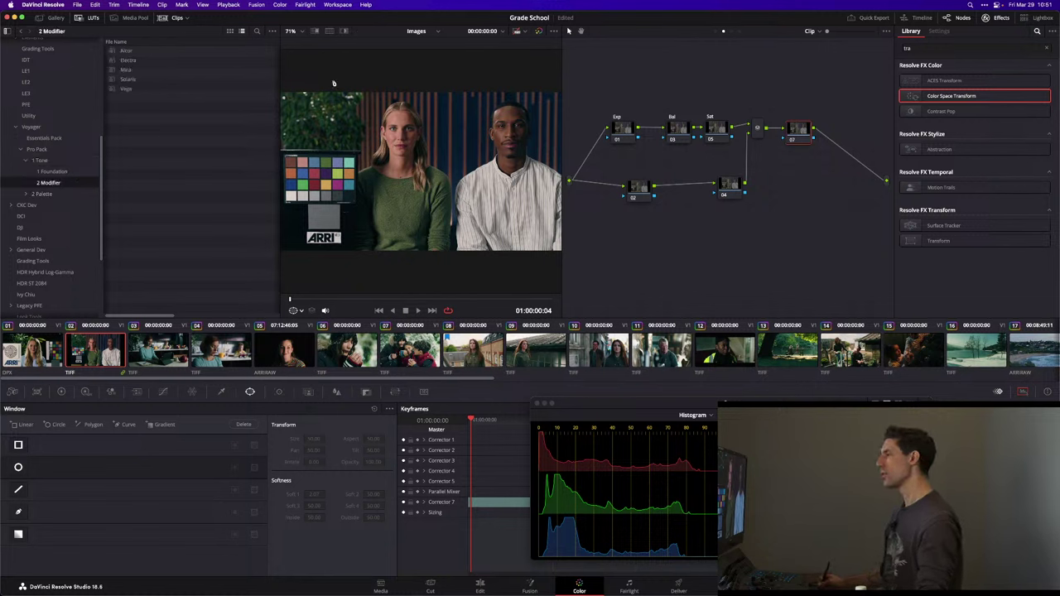
- Add another serial node and apply the Utility album's Ramp still to node 07 ahead of it
key(alt+s)
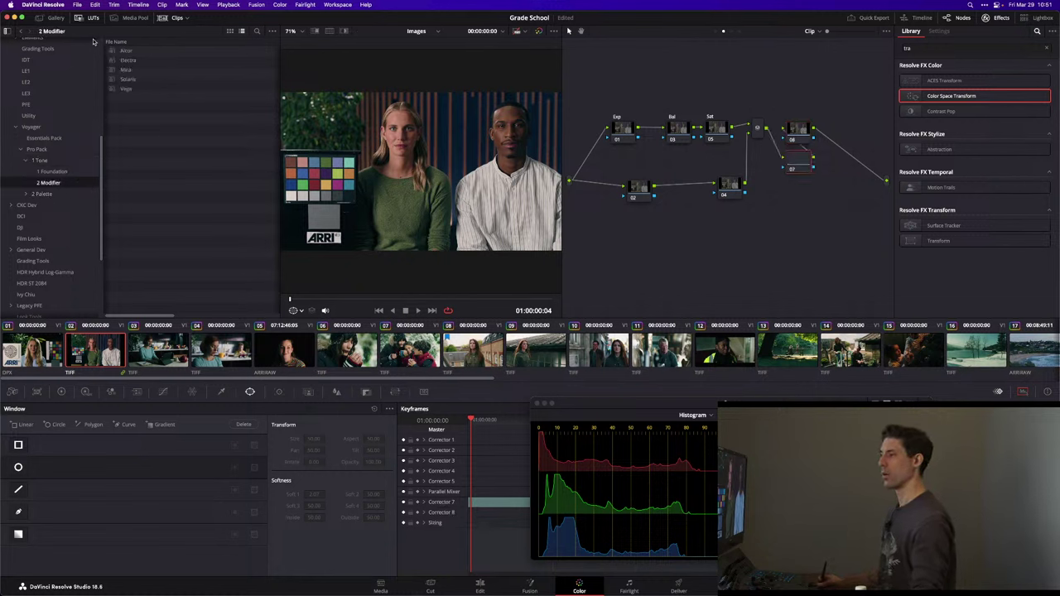
click(49, 17)
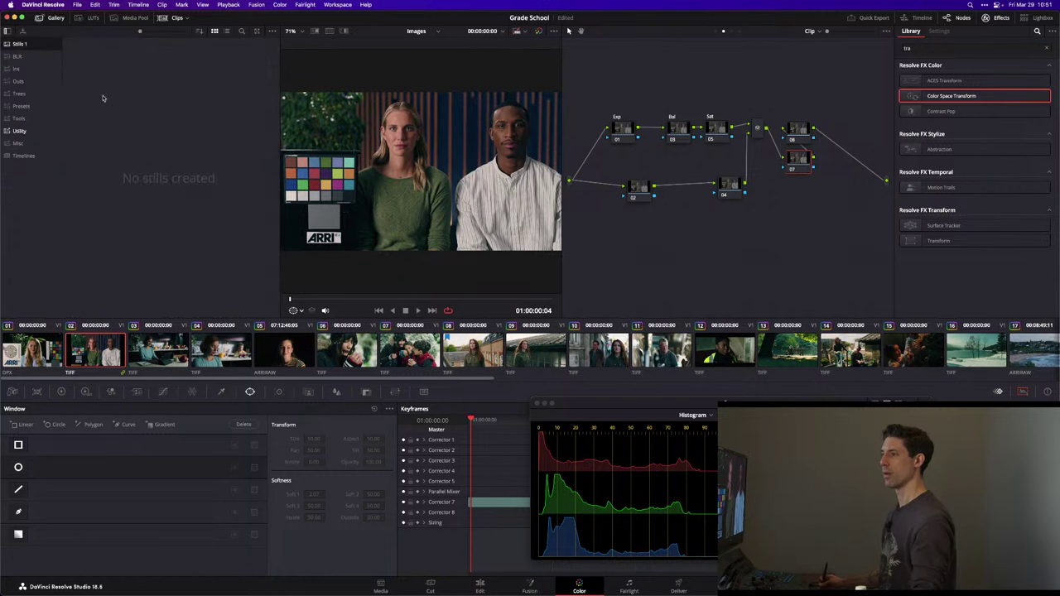
click(19, 131)
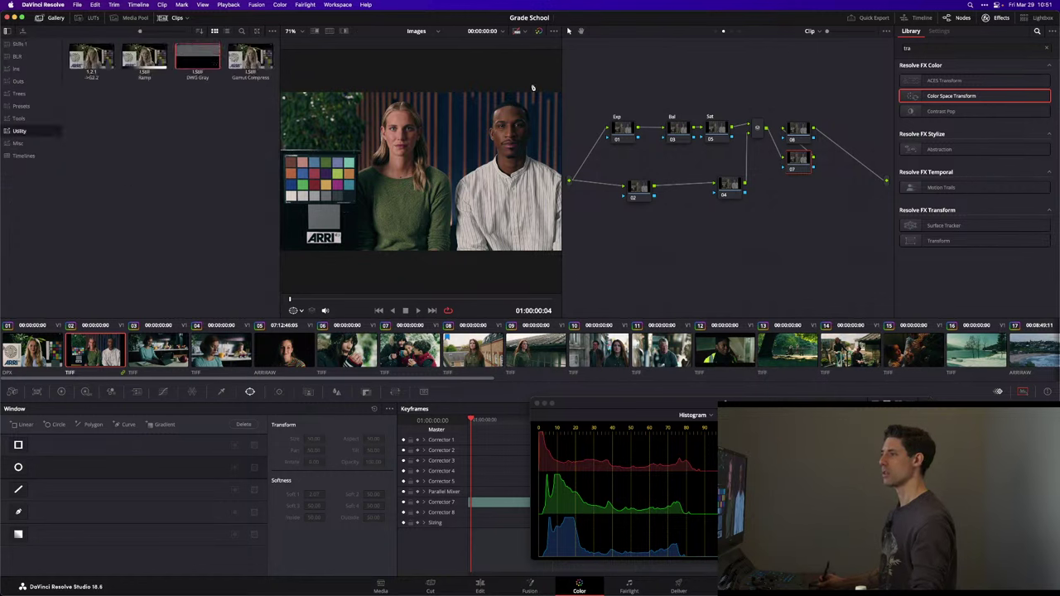
drag(144, 56, 799, 131)
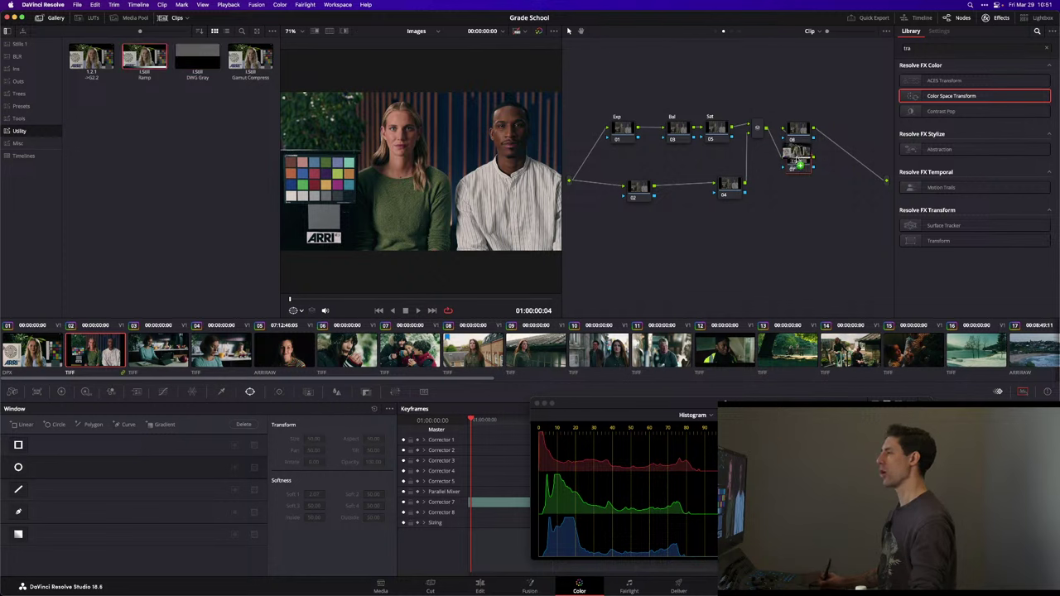
- Apply the Alcor LUT to node 08 and switch the Histogram scope to Waveform
click(88, 17)
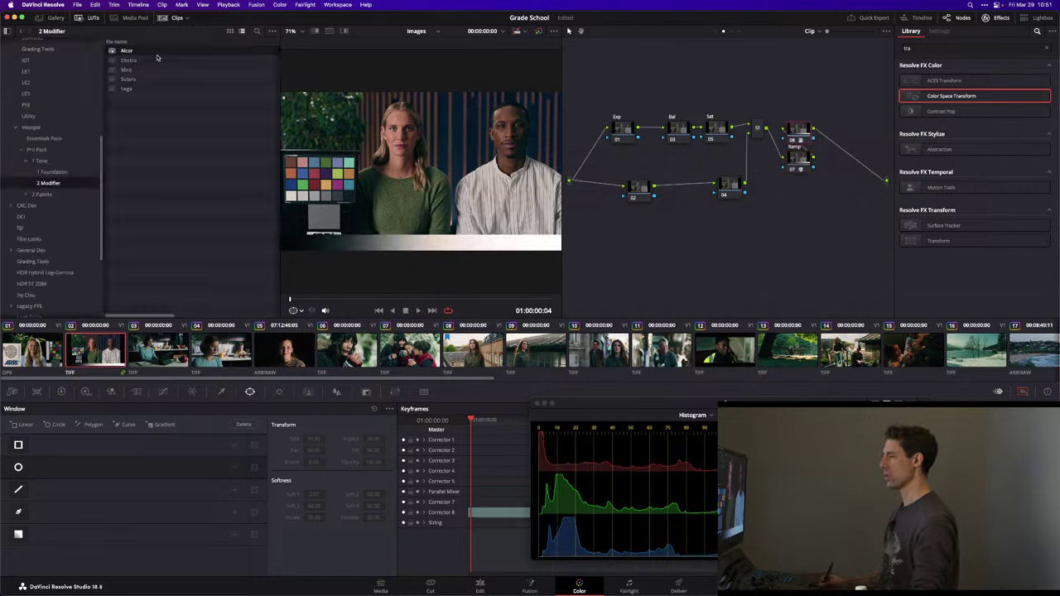
click(692, 414)
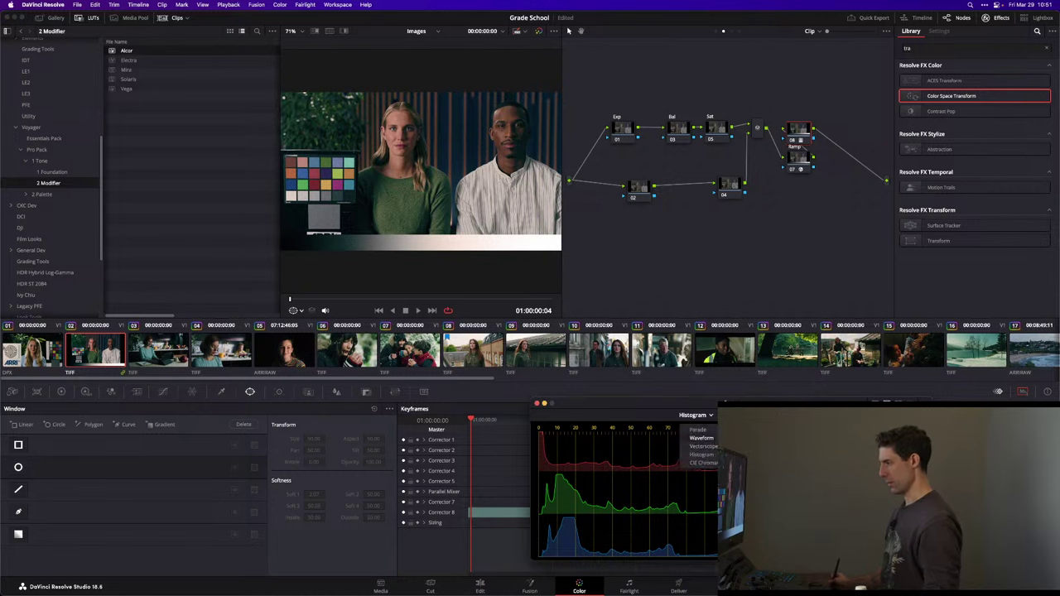
click(687, 437)
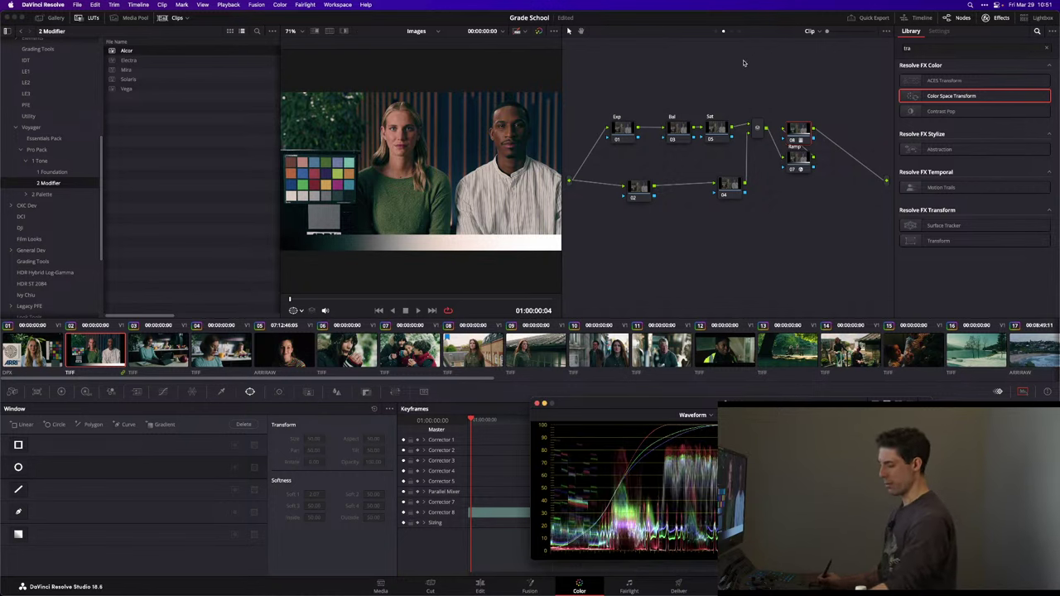
- Bypass the timeline-level output transform and return to the clip's node graph
click(810, 31)
click(810, 47)
click(810, 31)
click(810, 39)
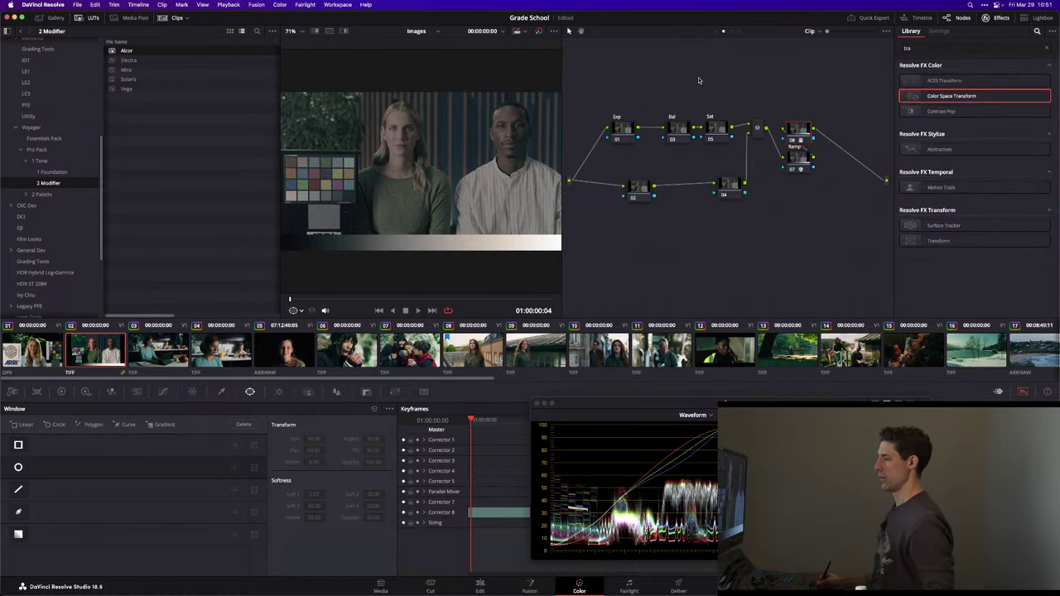
- Show the Waveform as a single large scope and bypass the remaining active timeline-level nodes
drag(633, 395, 521, 290)
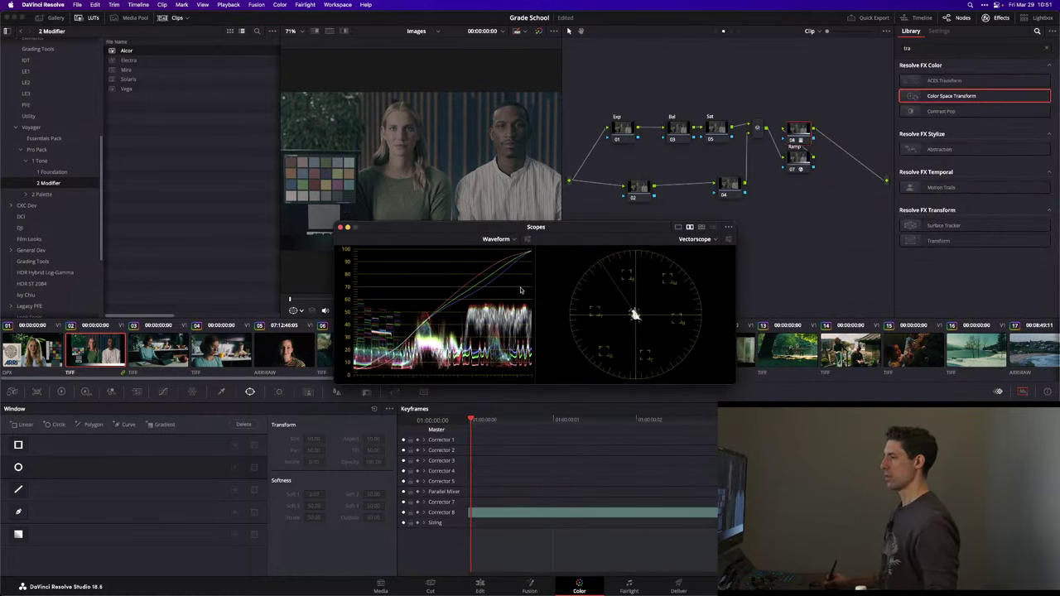
click(678, 227)
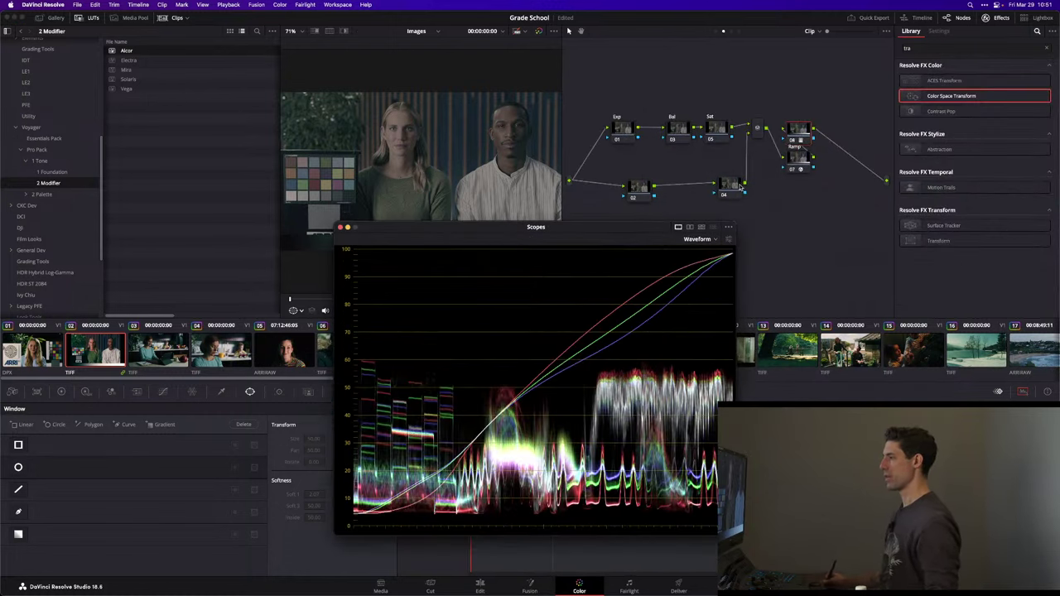
click(799, 125)
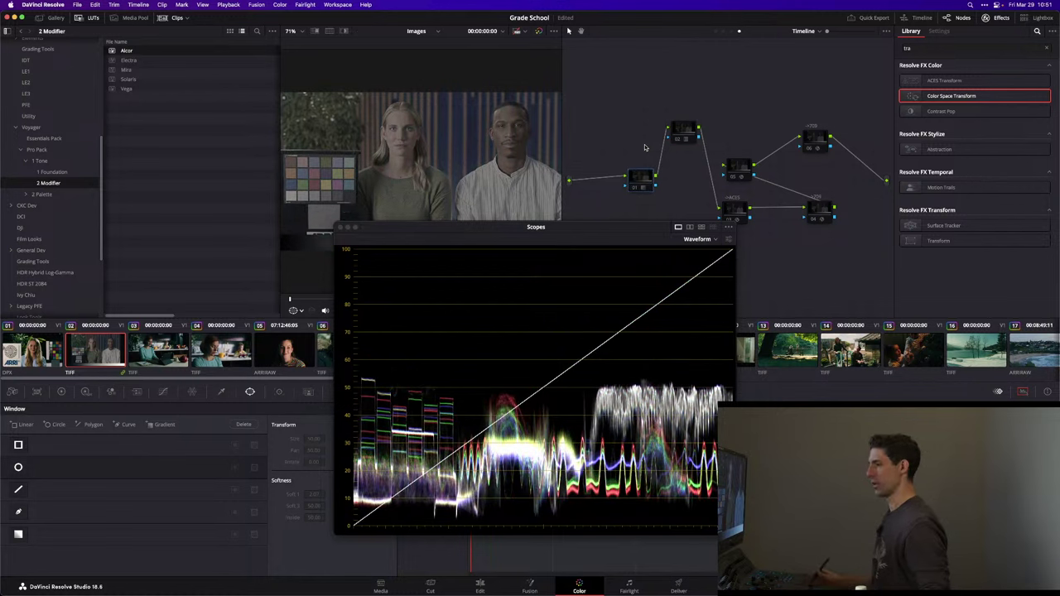
click(723, 31)
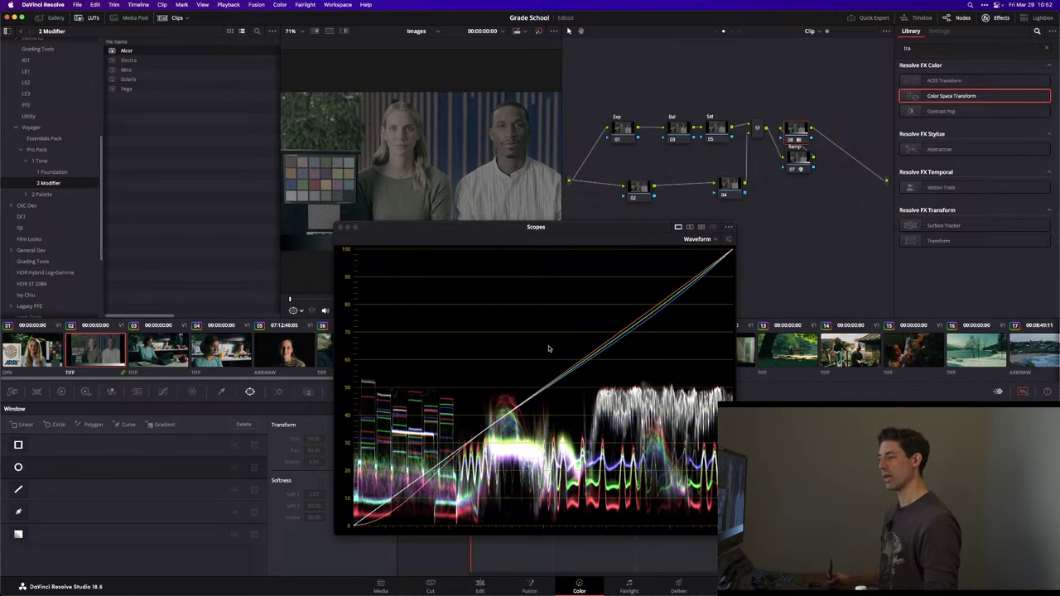
- Move the Alcor LUT node aside and disable it, and add a serial node after Ramp for custom curves
drag(802, 134, 831, 130)
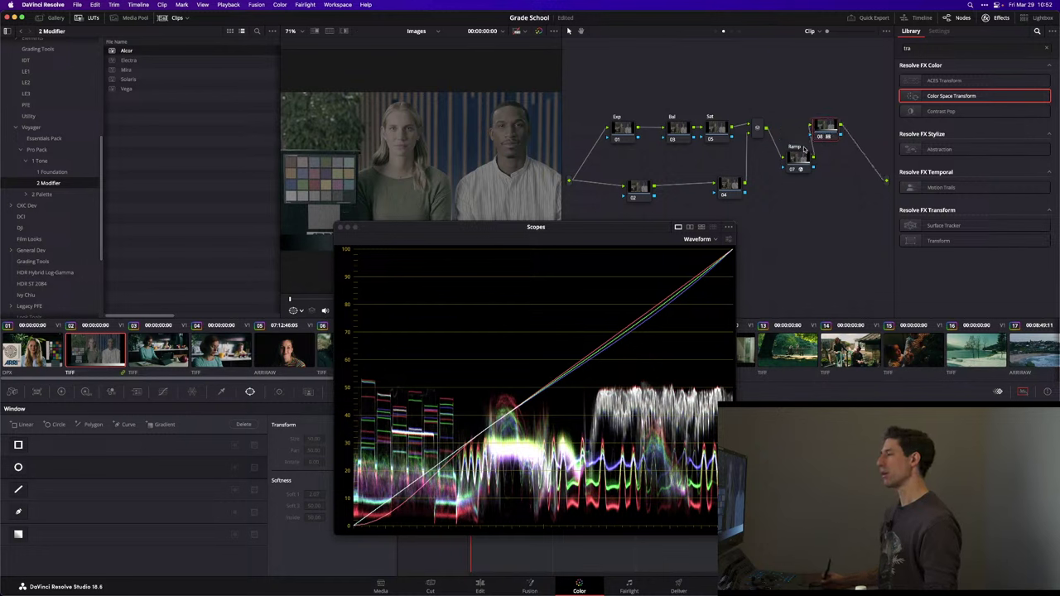
key(alt+s)
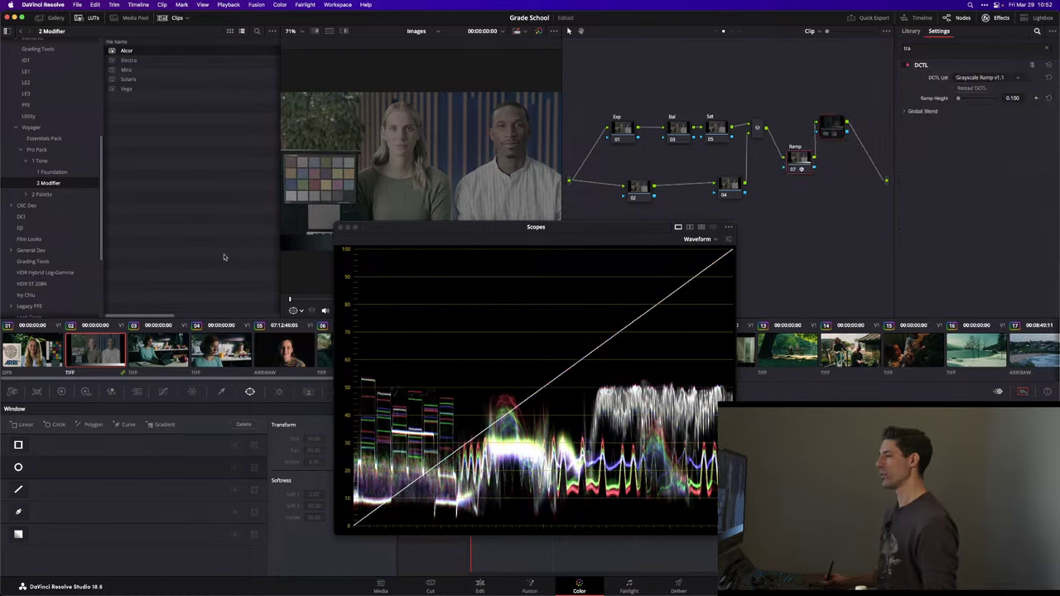
click(163, 392)
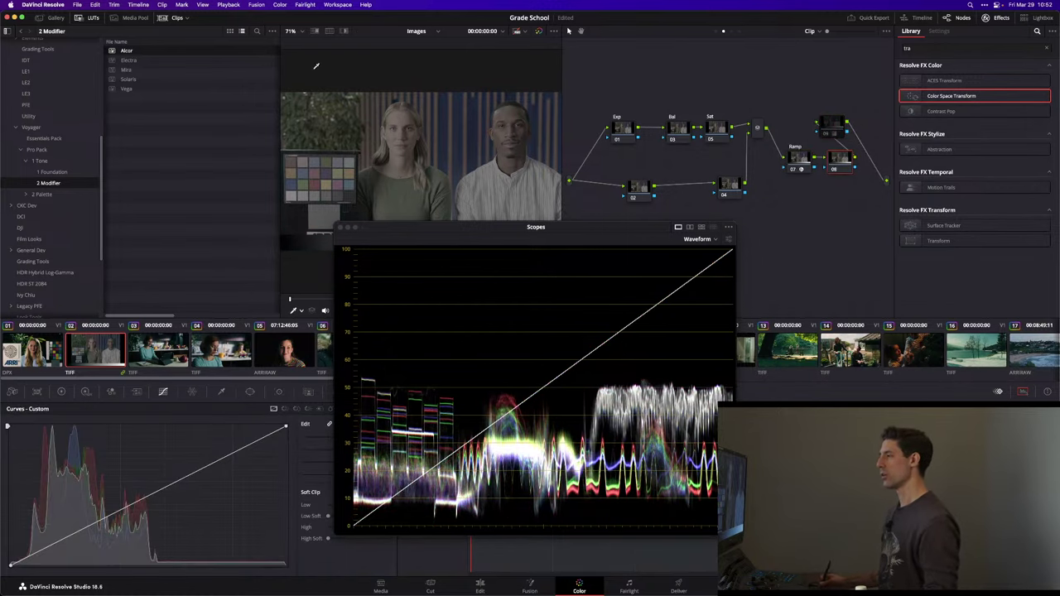
- Use a temporary DWG Gray node ahead of the new node to anchor its custom curve at middle gray
click(51, 17)
drag(190, 54, 818, 225)
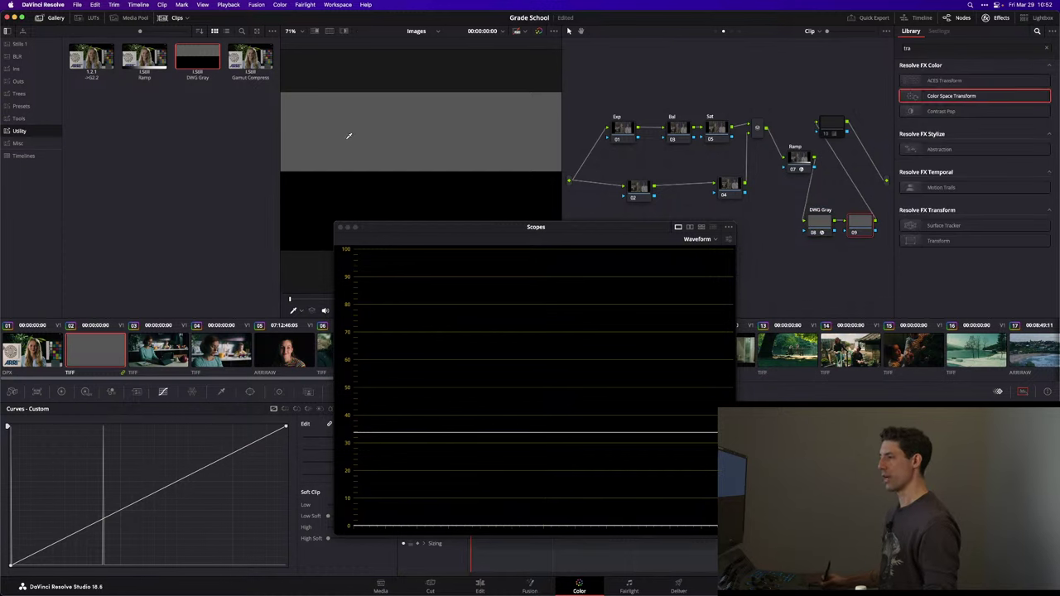
click(99, 518)
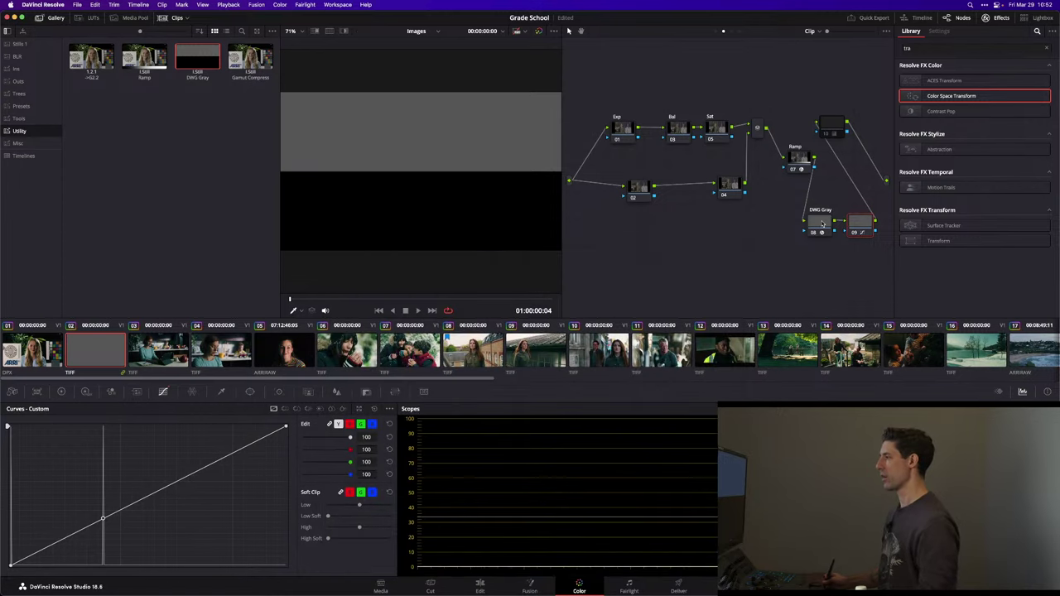
click(795, 169)
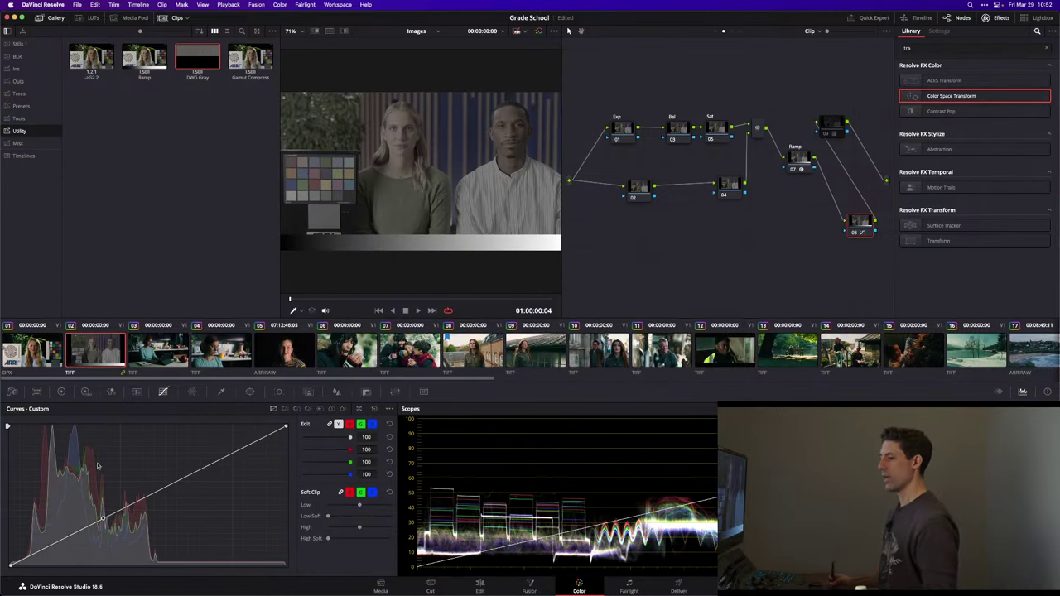
- Lower the red curve's shadows below the gray anchor and add a red control point just above it, checking the floating Waveform
click(351, 424)
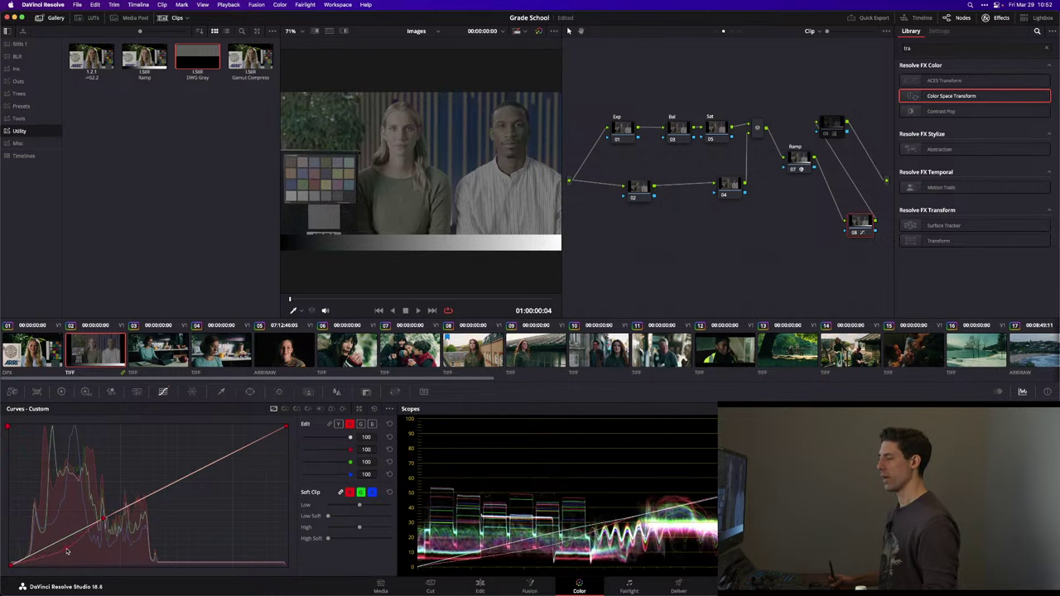
key(super+shift+w)
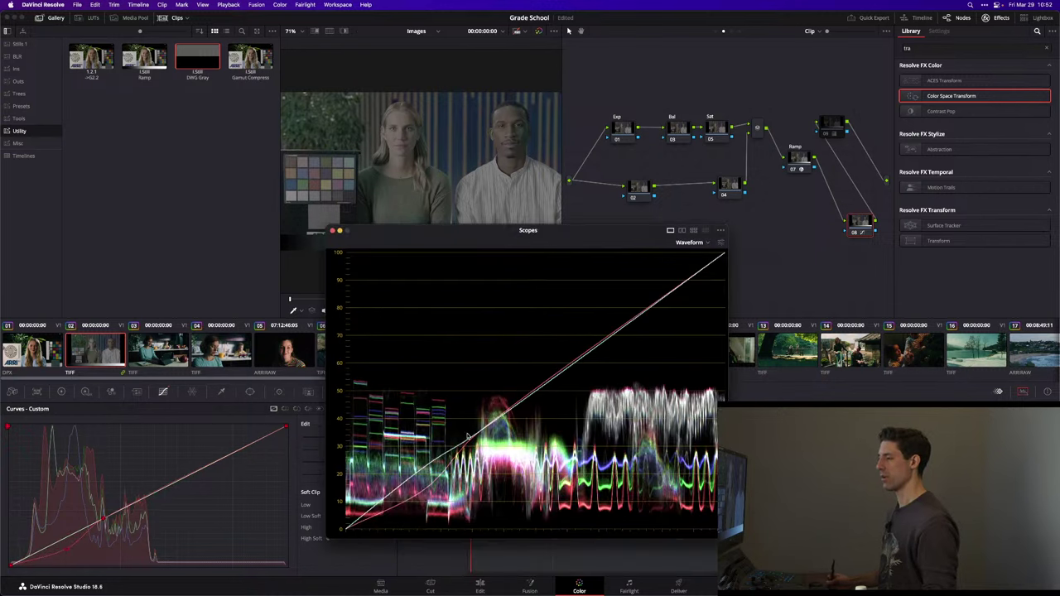
click(122, 512)
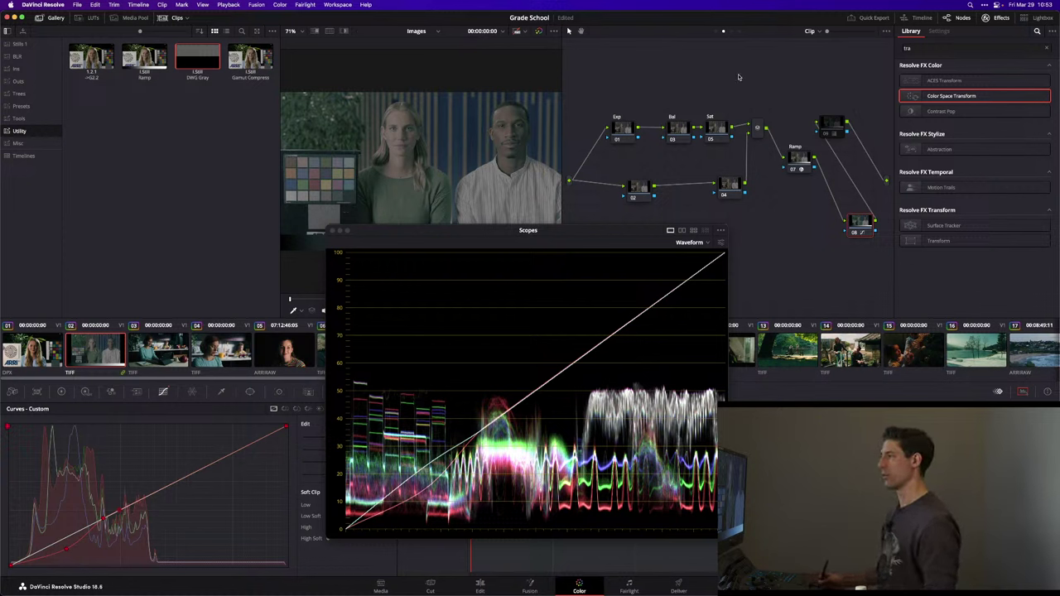
- Enable the timeline-level ->709 Color Space Transform node and return to the clip-level nodes
click(740, 32)
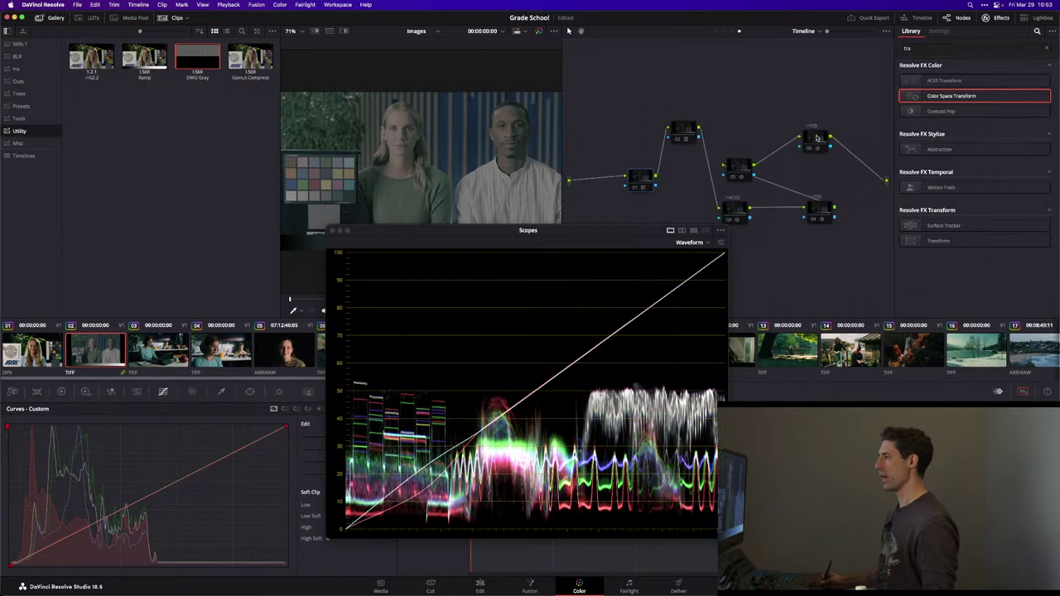
drag(816, 138, 817, 138)
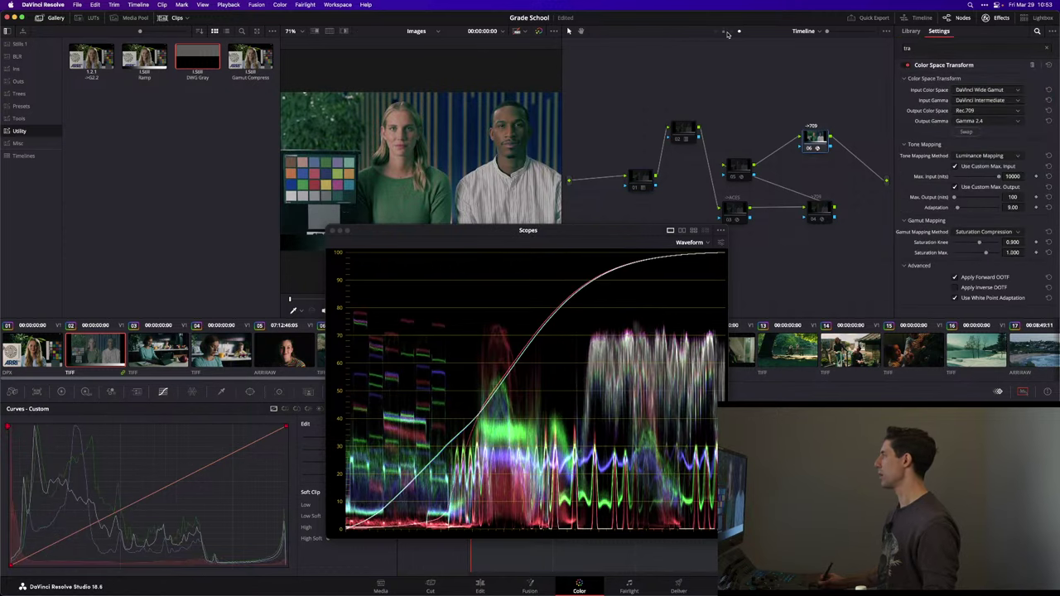
click(724, 32)
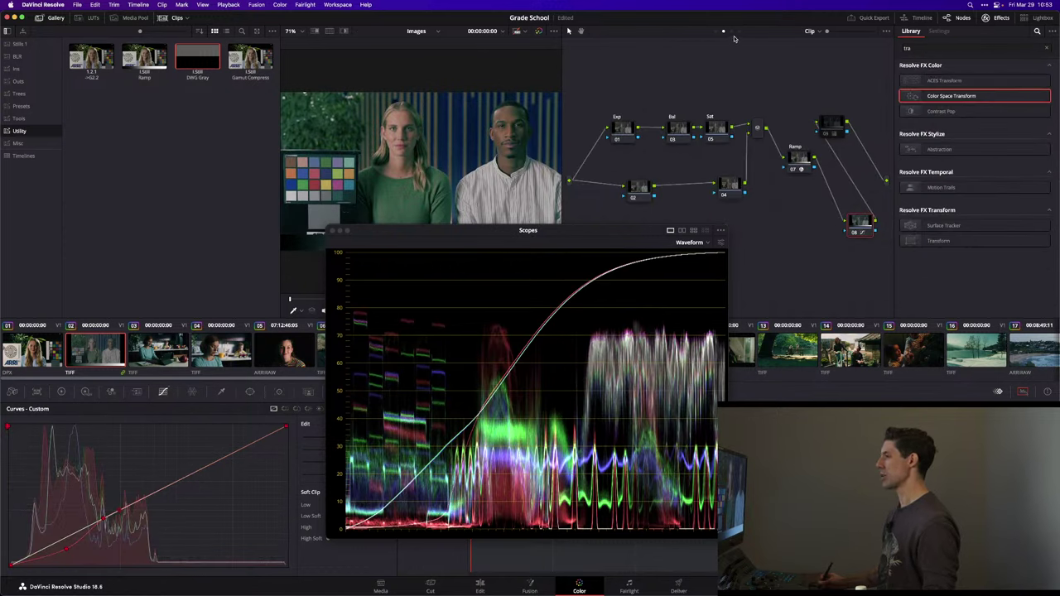
click(740, 31)
click(725, 32)
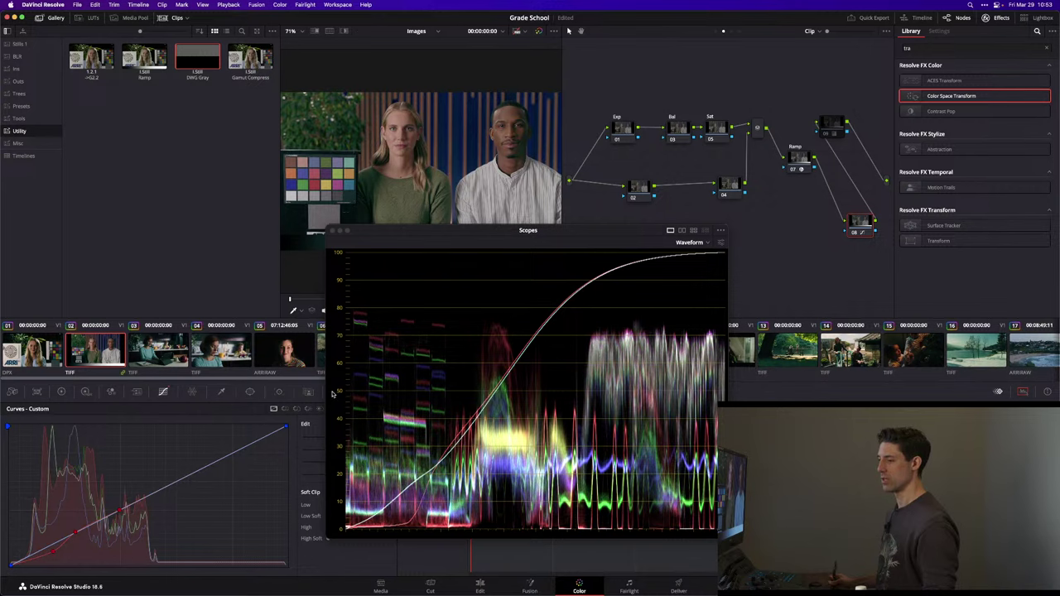
- Shrink the floating Scopes window and move it clear of the viewer and the curve controls
drag(443, 231, 477, 226)
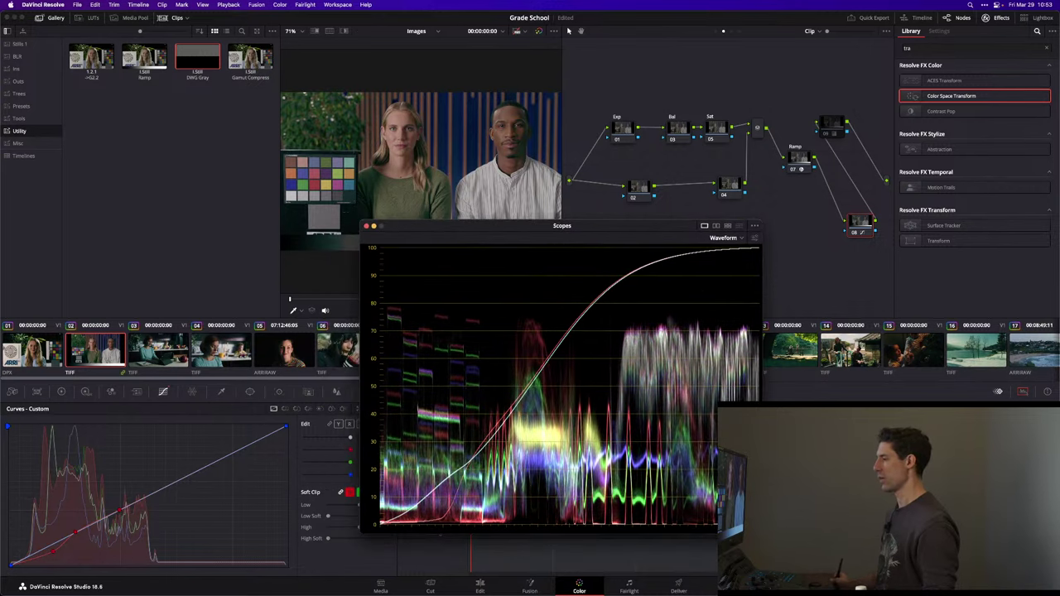
drag(758, 529, 561, 372)
drag(460, 223, 625, 345)
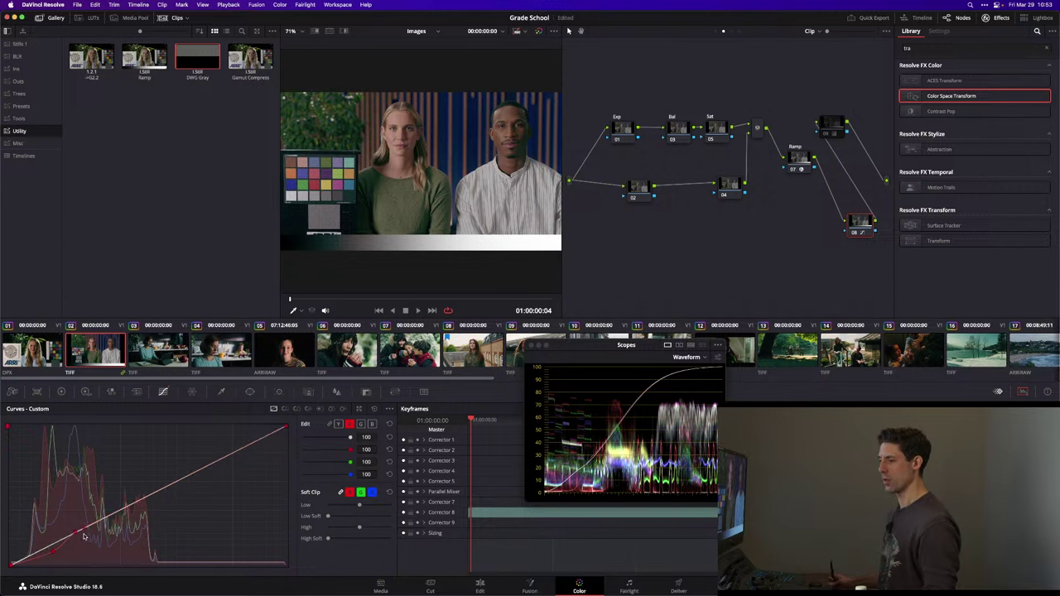
- Lower the red curve's shadow point further below the gray anchor and delete the temporary comparison node ahead of the curves node
drag(84, 538, 51, 553)
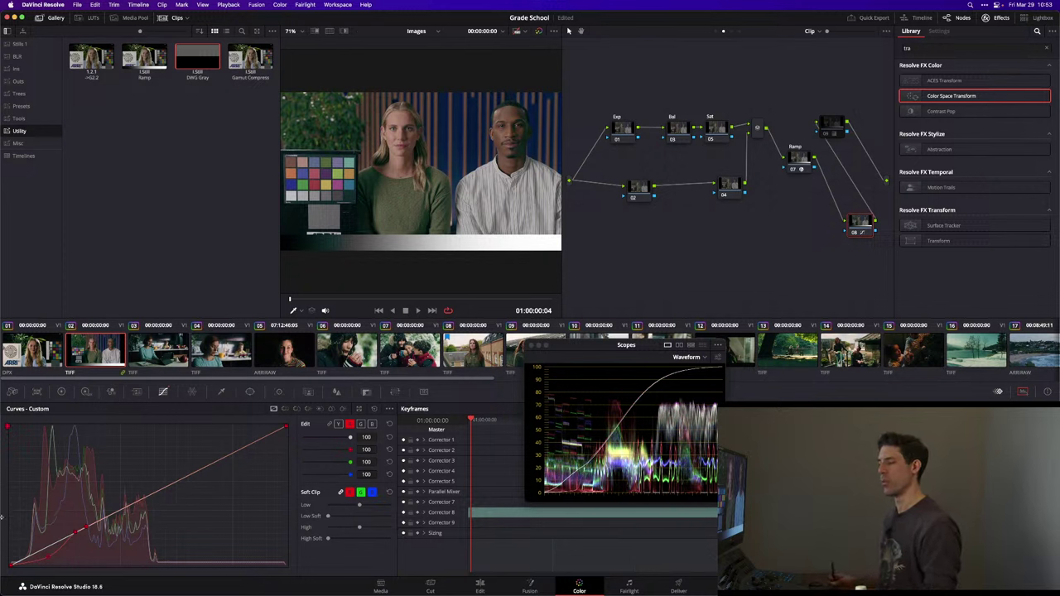
drag(48, 560, 45, 557)
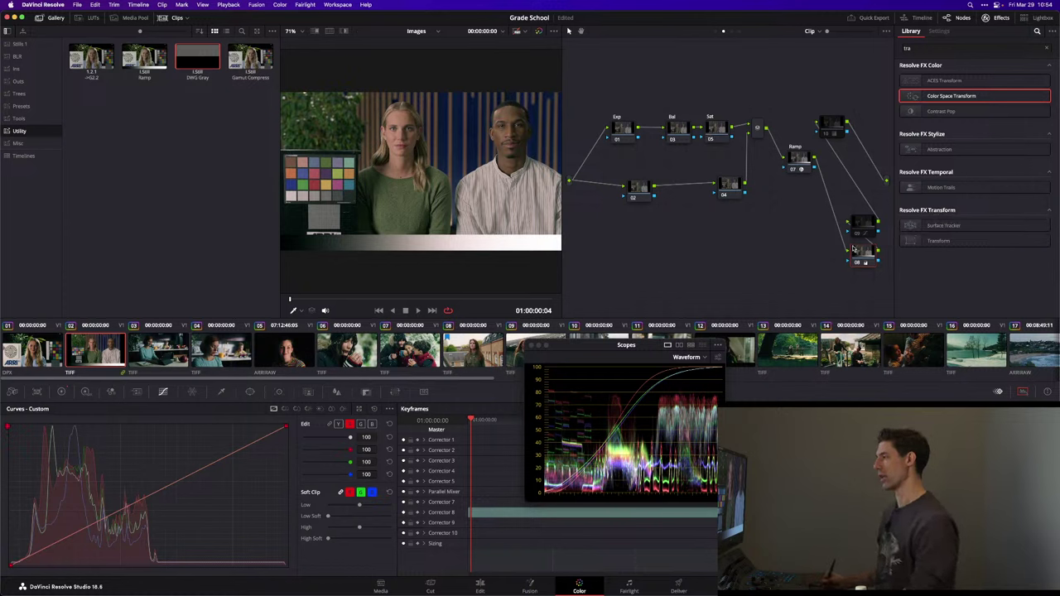
key(Delete)
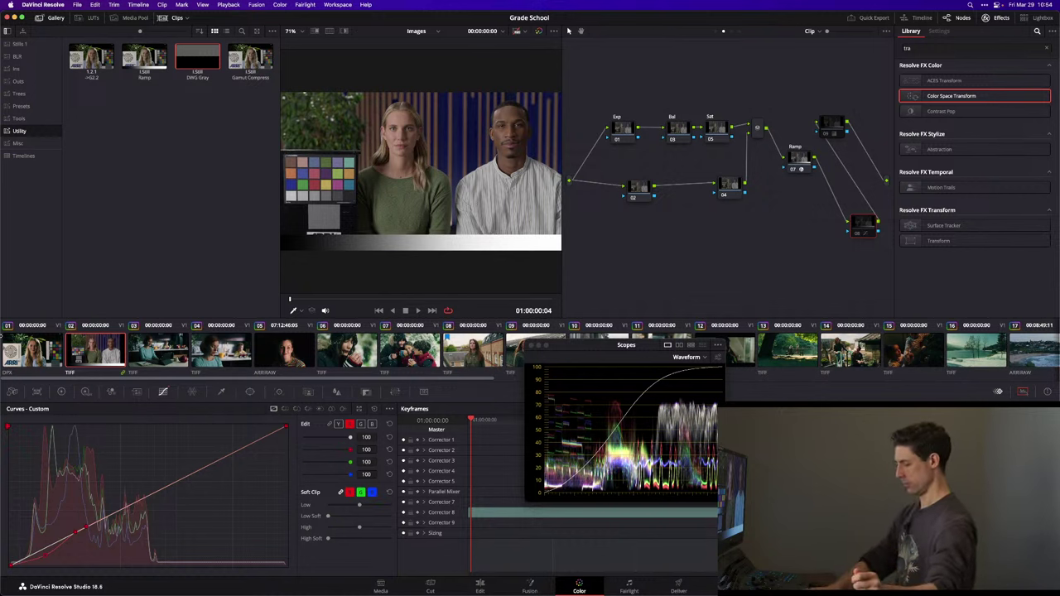
- Re-enable timeline-level node 01 and return to the clip-level nodes
key(ctrl+shift+t)
click(630, 185)
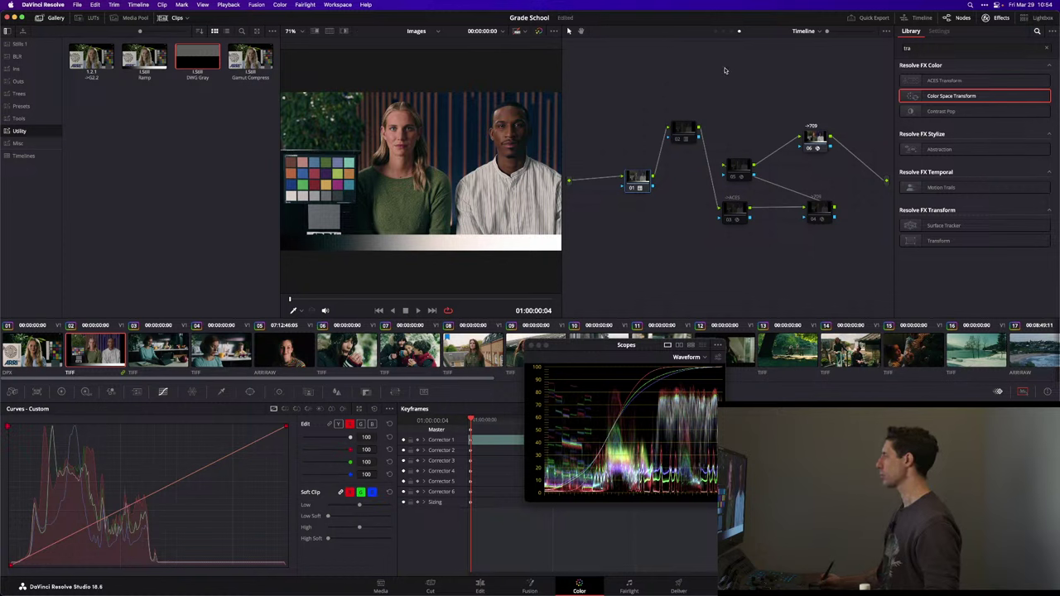
key(ctrl+shift+t)
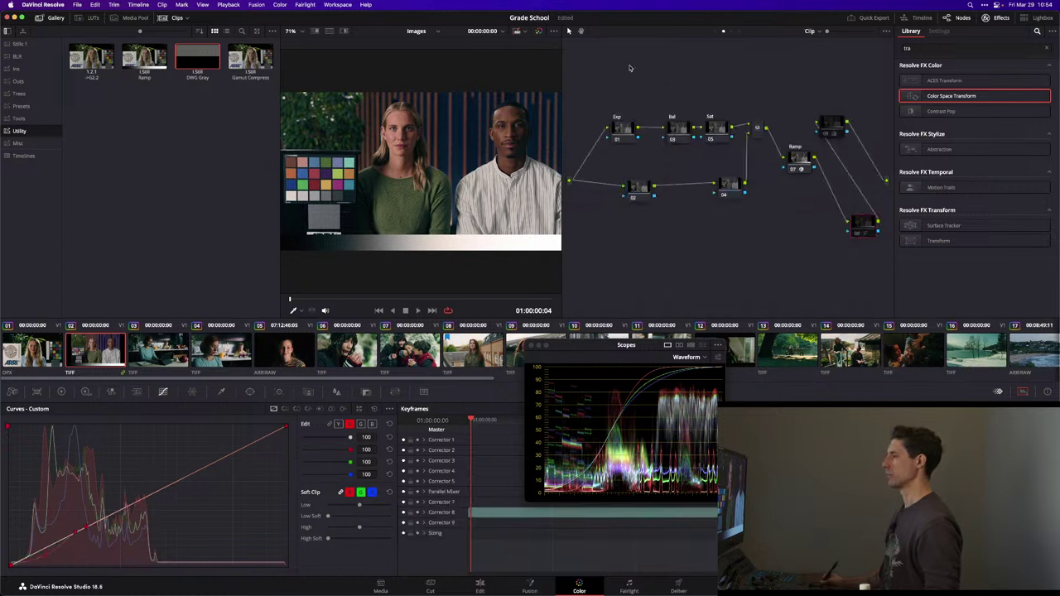
- Delete the custom curves node and the disabled LUT node after Ramp, and hide the Gallery to enlarge the viewer
drag(859, 227, 869, 203)
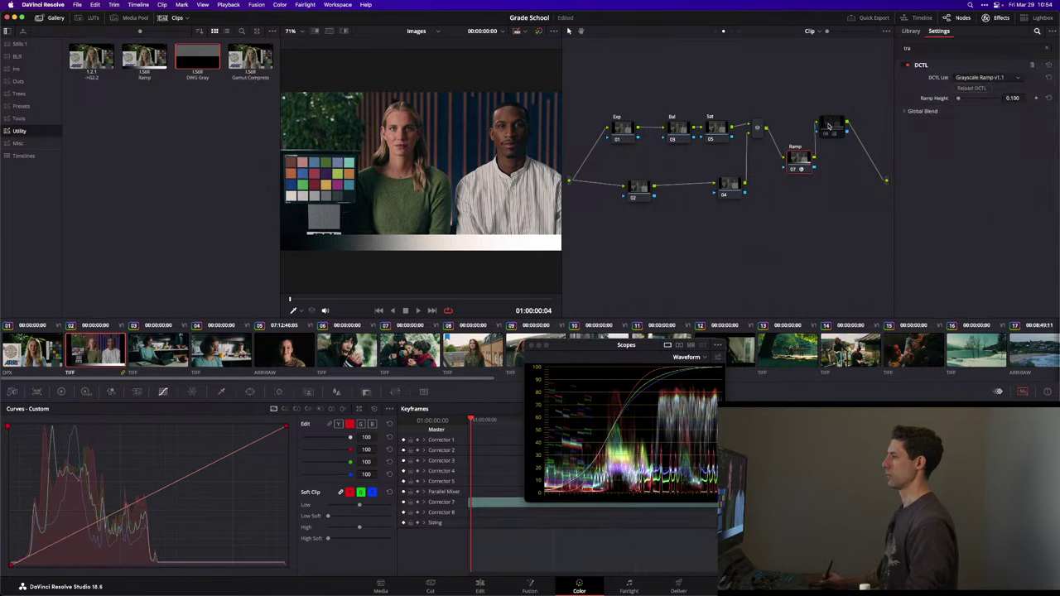
key(Delete)
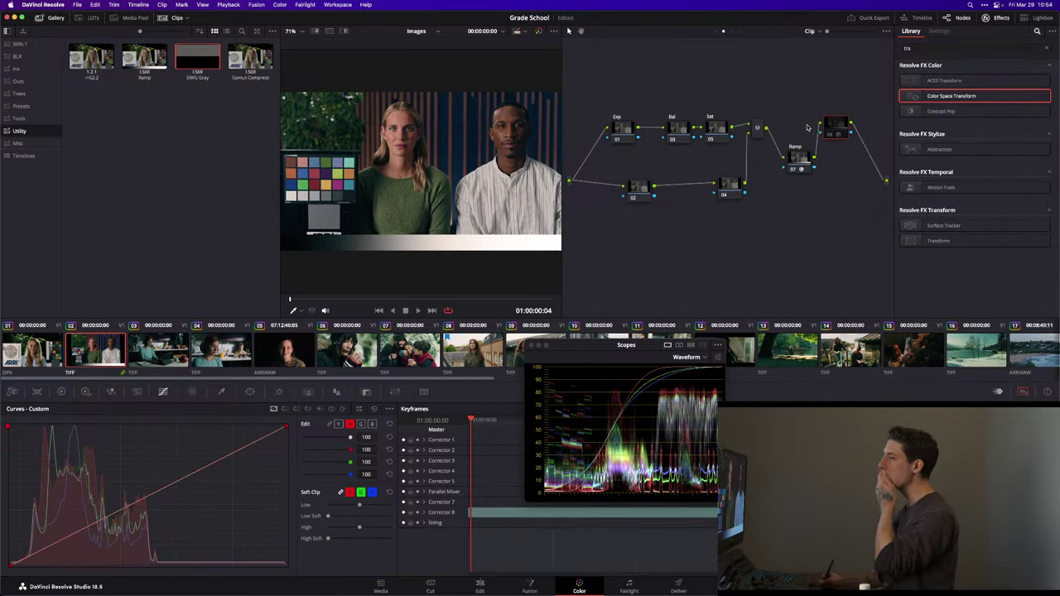
click(43, 17)
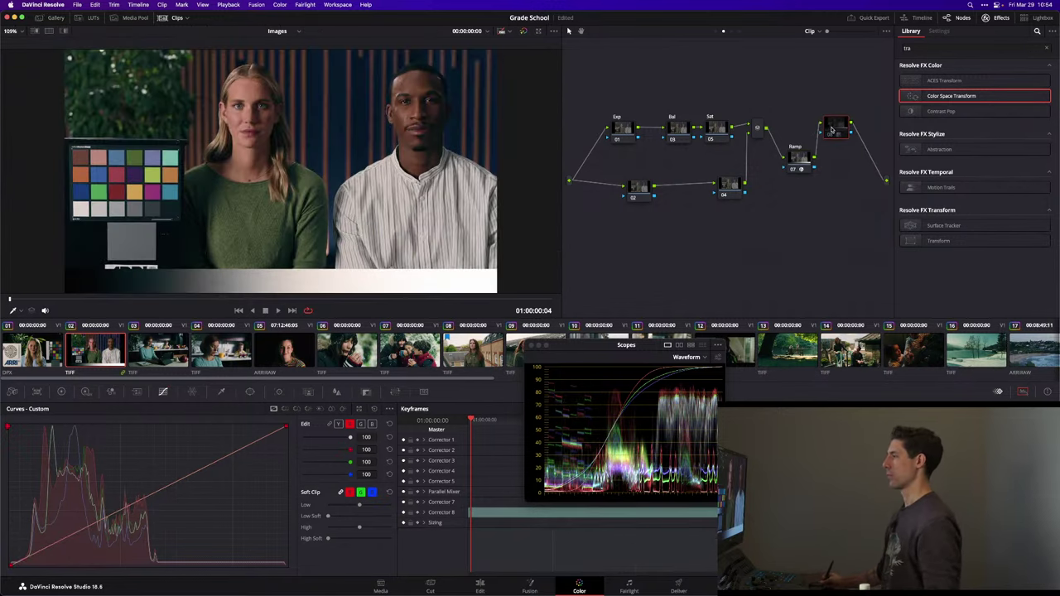
key(Delete)
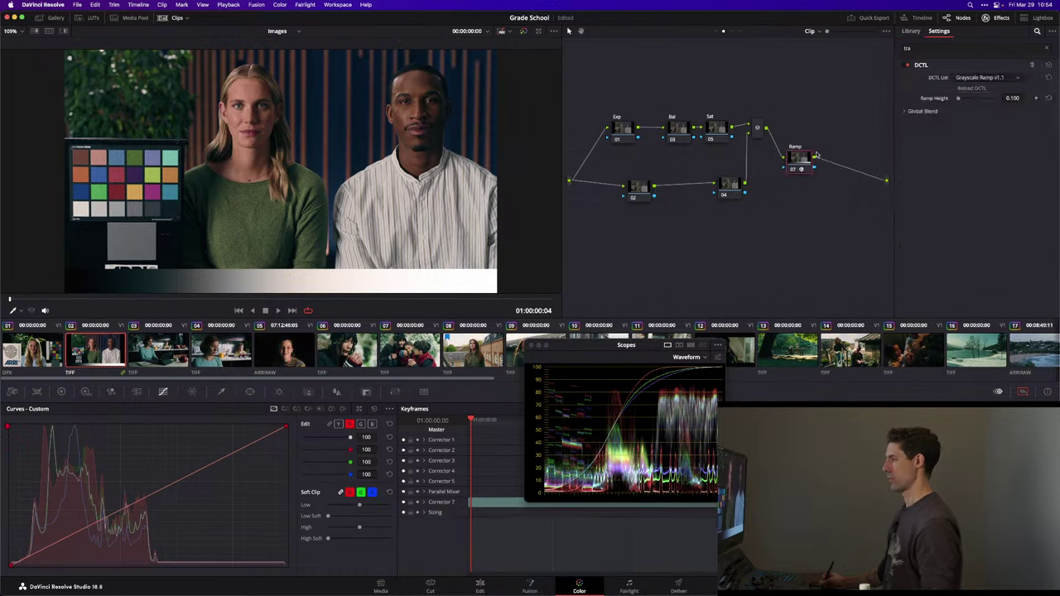
drag(799, 156, 809, 143)
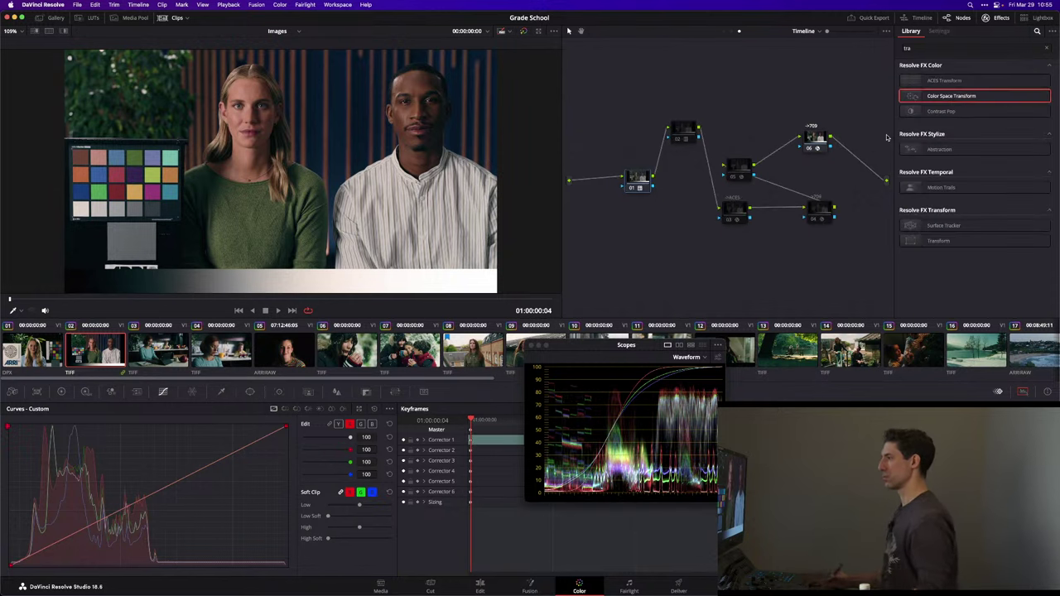
- Try Gamma 2.2 as the output gamma of the timeline-level ->709 transform, and restore Gamma 2.4
click(992, 124)
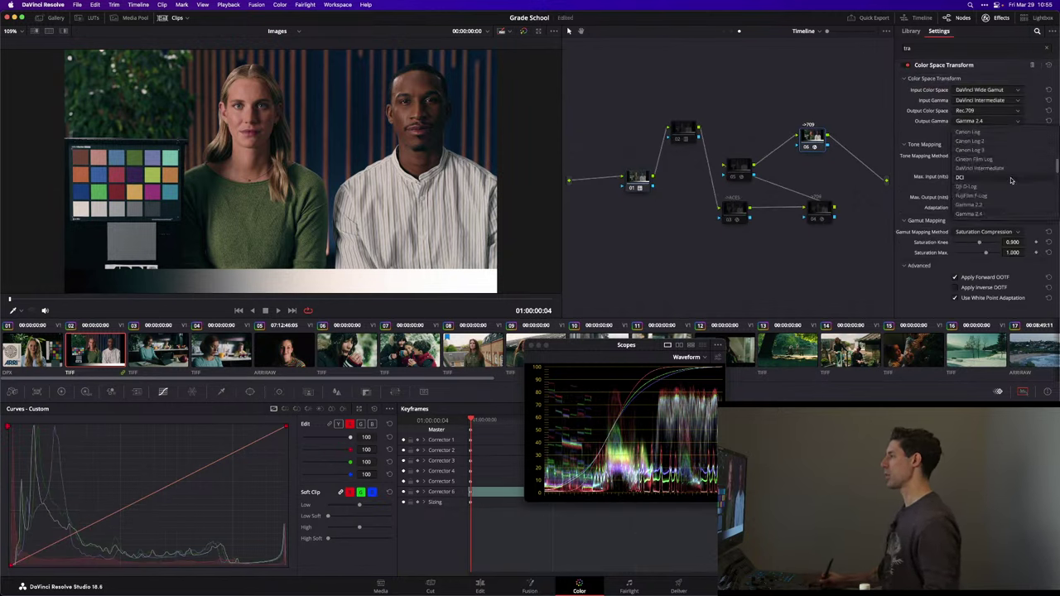
click(965, 205)
click(960, 122)
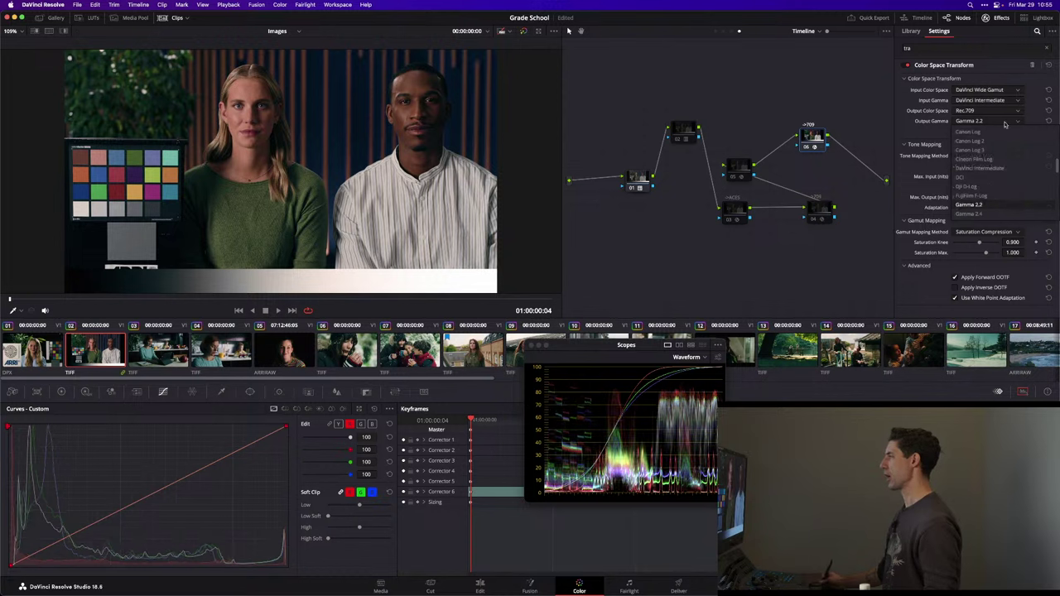
click(973, 214)
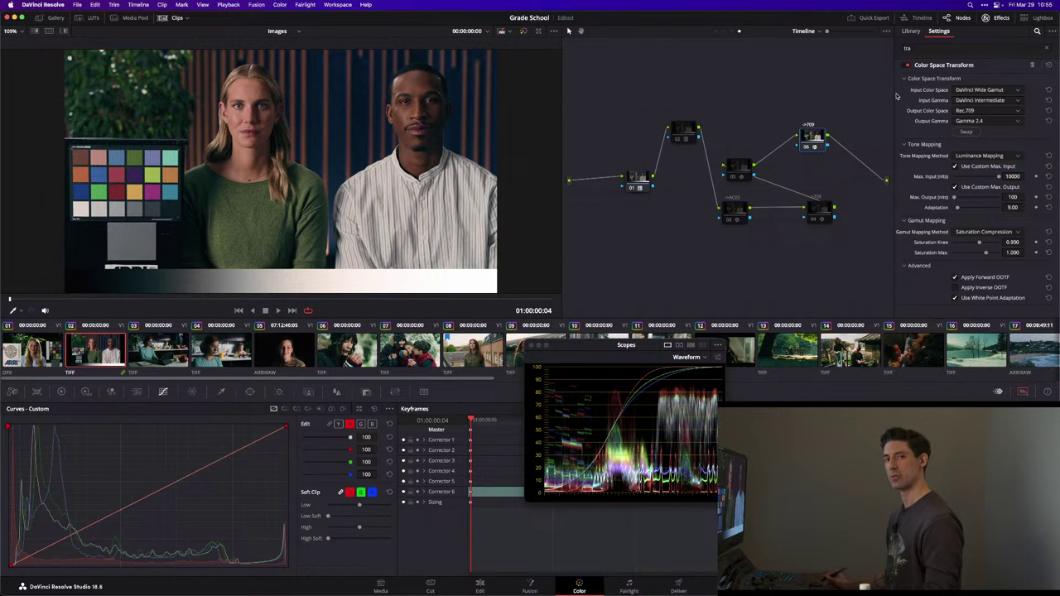
- Arrange the bypassed timeline-level nodes 03, 04 and 05 closer together, and disable the ->709 node
drag(817, 211, 804, 212)
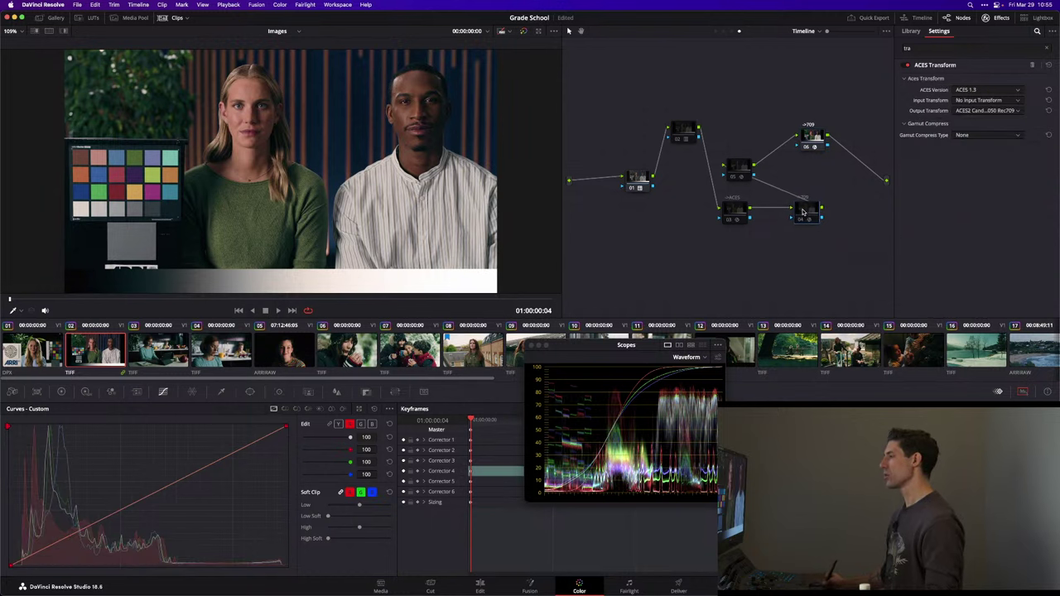
drag(734, 213, 708, 213)
drag(803, 212, 758, 183)
click(739, 176)
click(807, 137)
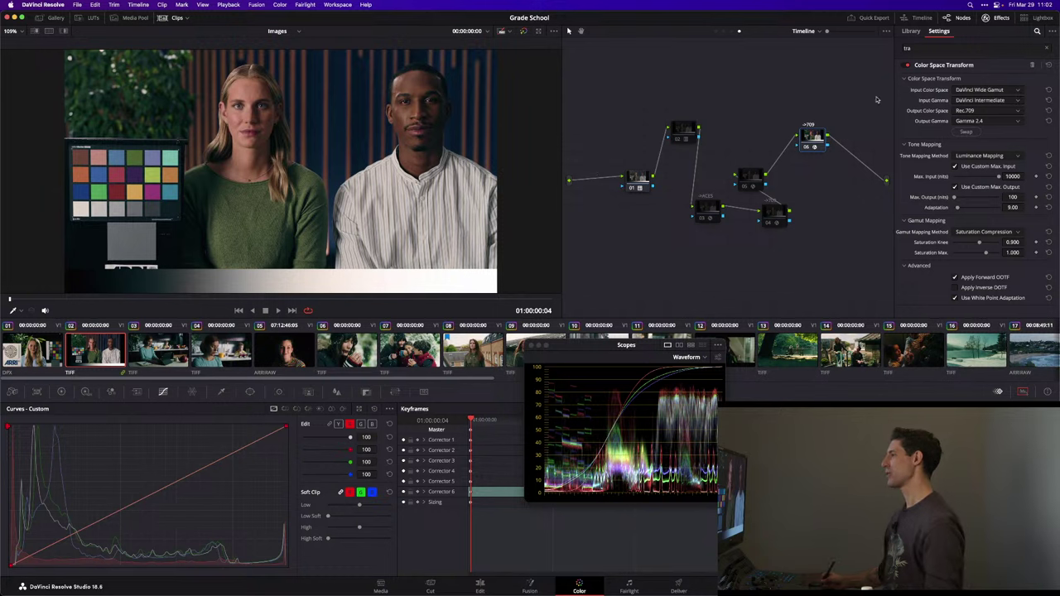
key(ctrl+d)
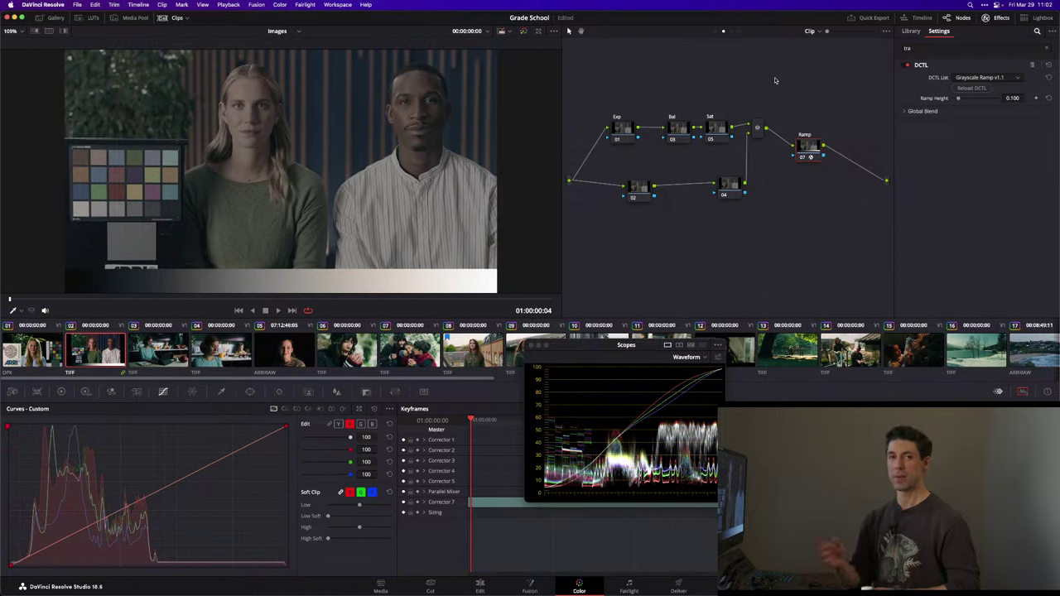
- Save the project and close the floating Scopes window
key(super+s)
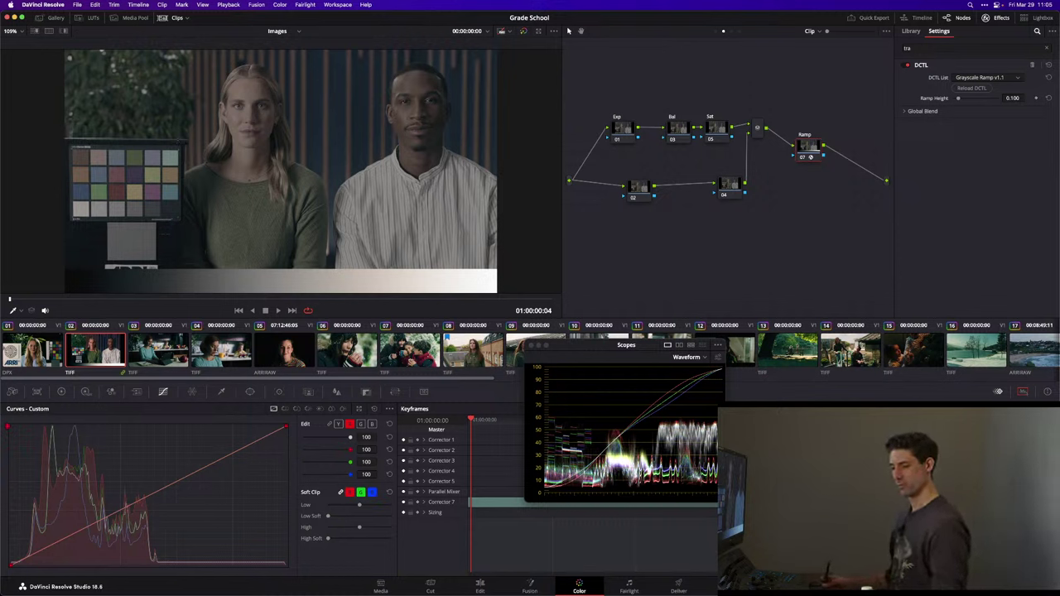
key(super+shift+w)
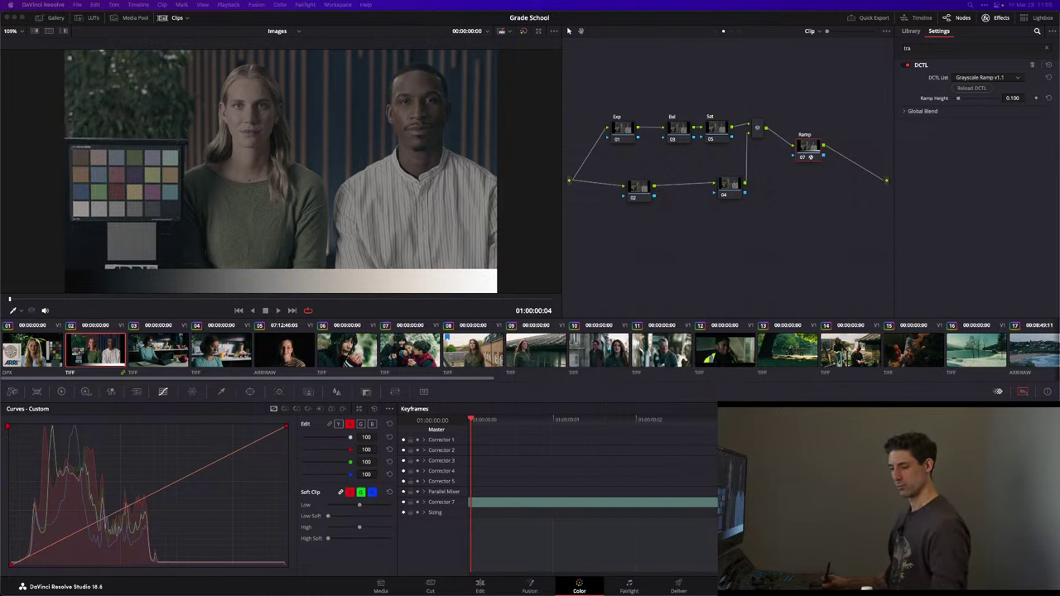